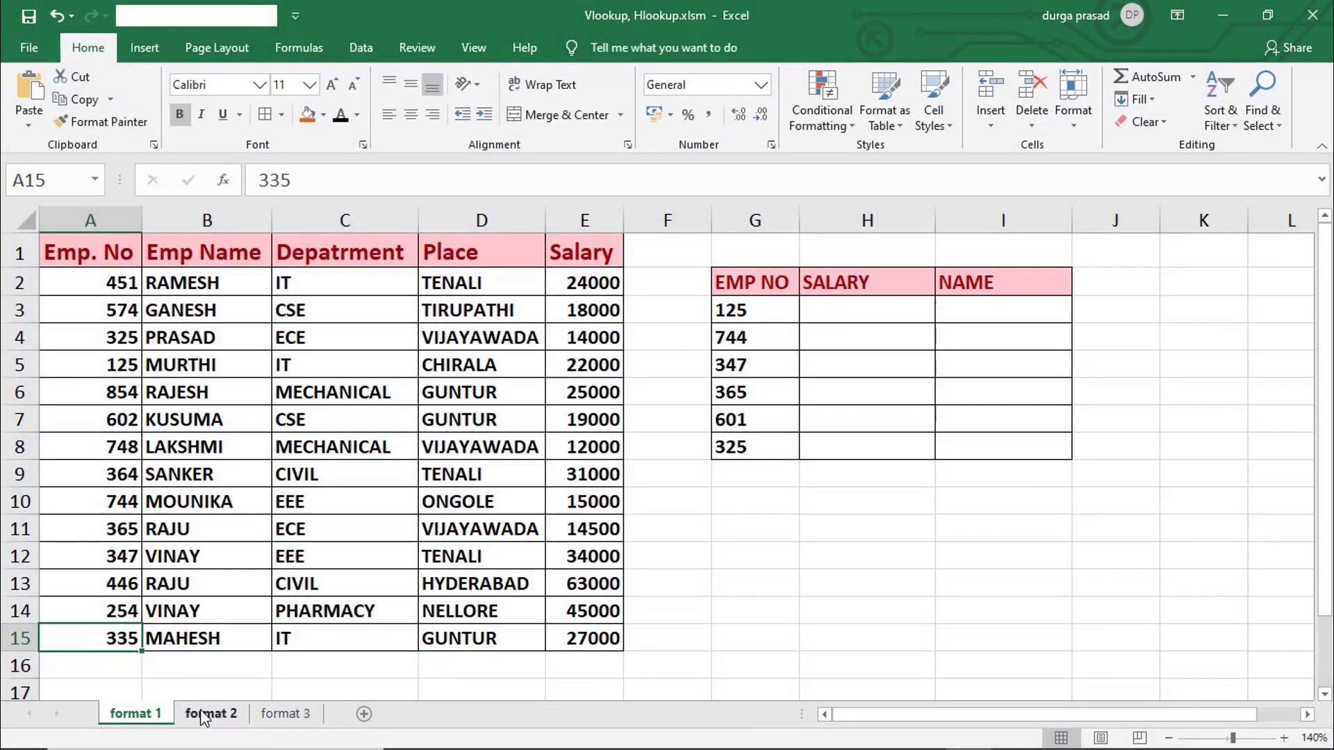
- Switch to the format 2 sheet of the workbook
{"action": "left_click", "coordinate": [204, 718]}
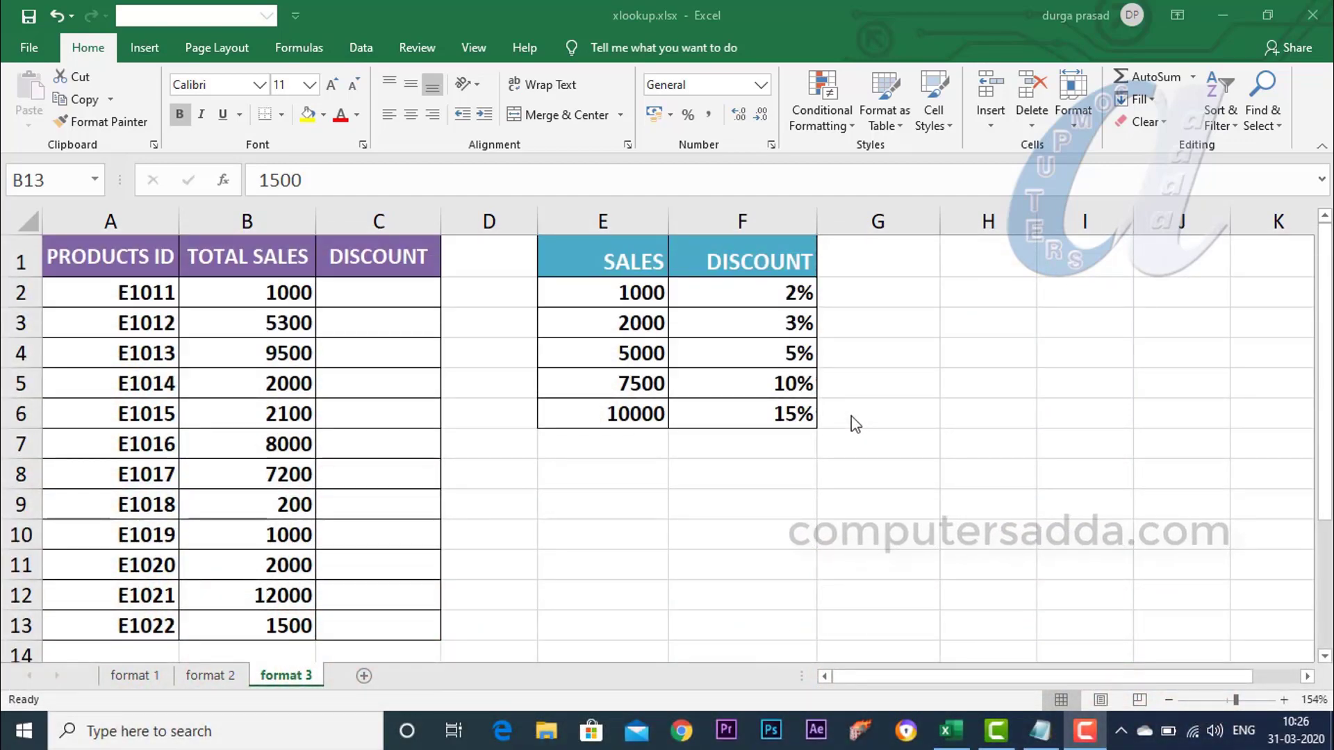
{"action": "left_click", "coordinate": [851, 478]}
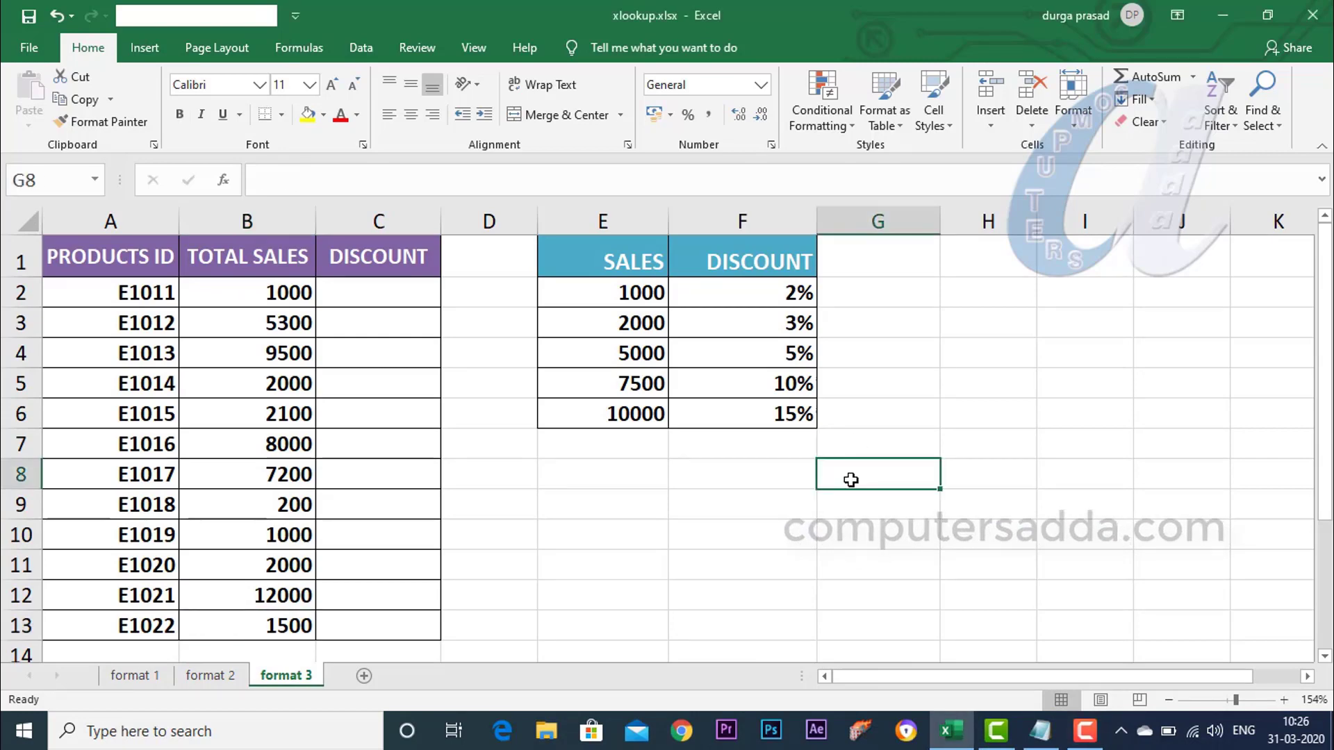
{"action": "type", "text": "="}
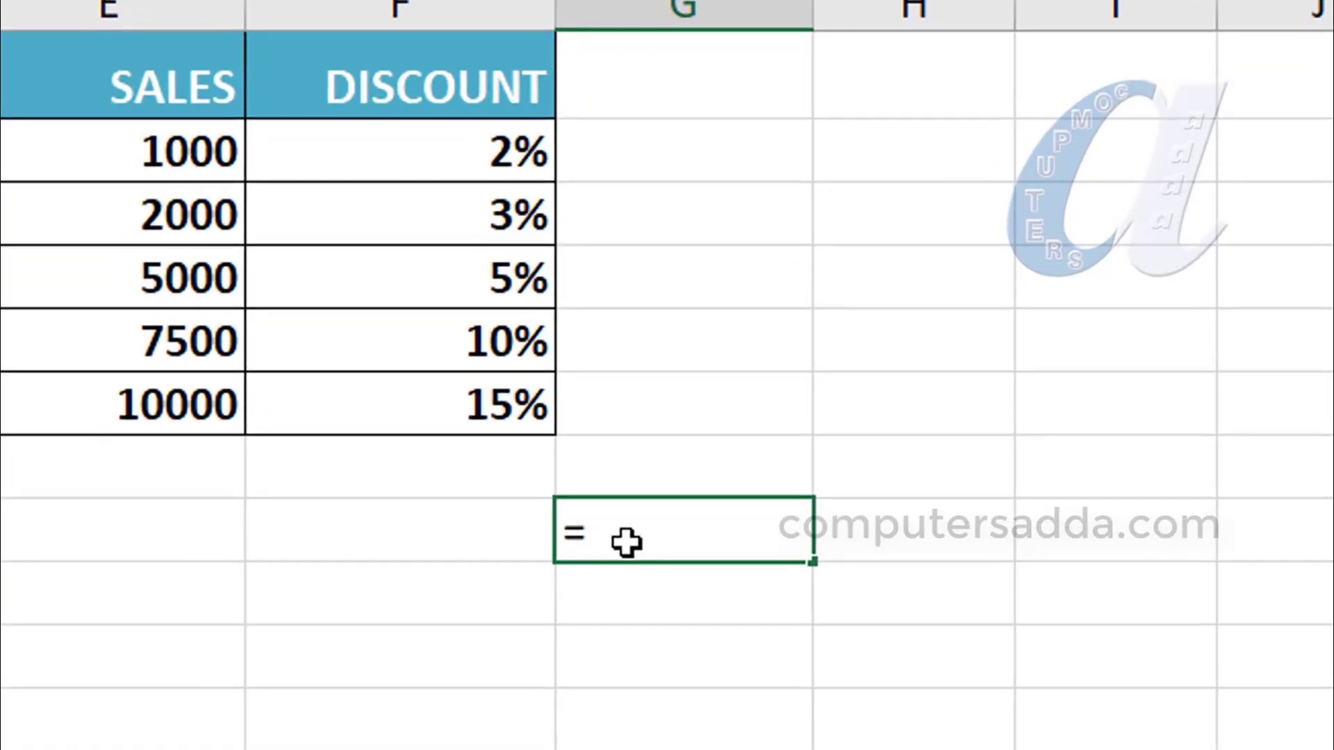
{"action": "type", "text": "x"}
{"action": "key", "text": "BackSpace"}
{"action": "type", "text": "xl"}
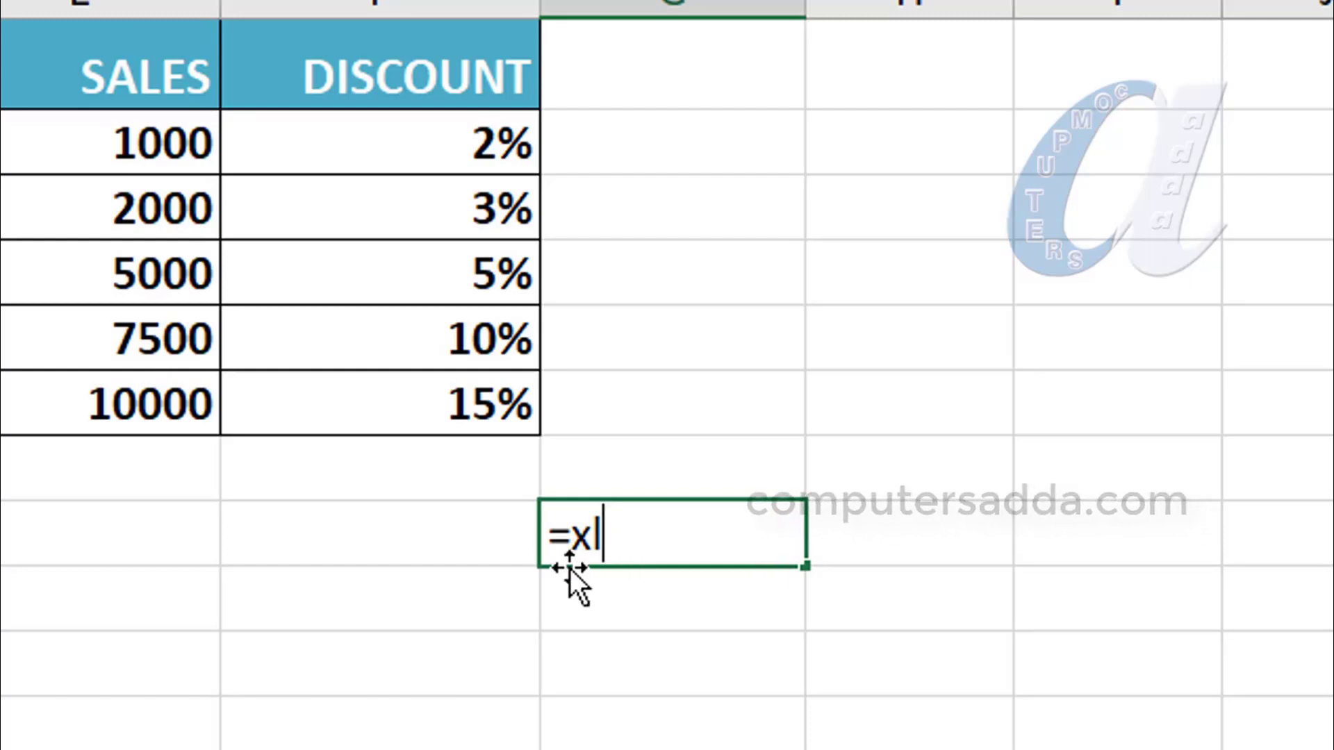
{"action": "key", "text": "Escape"}
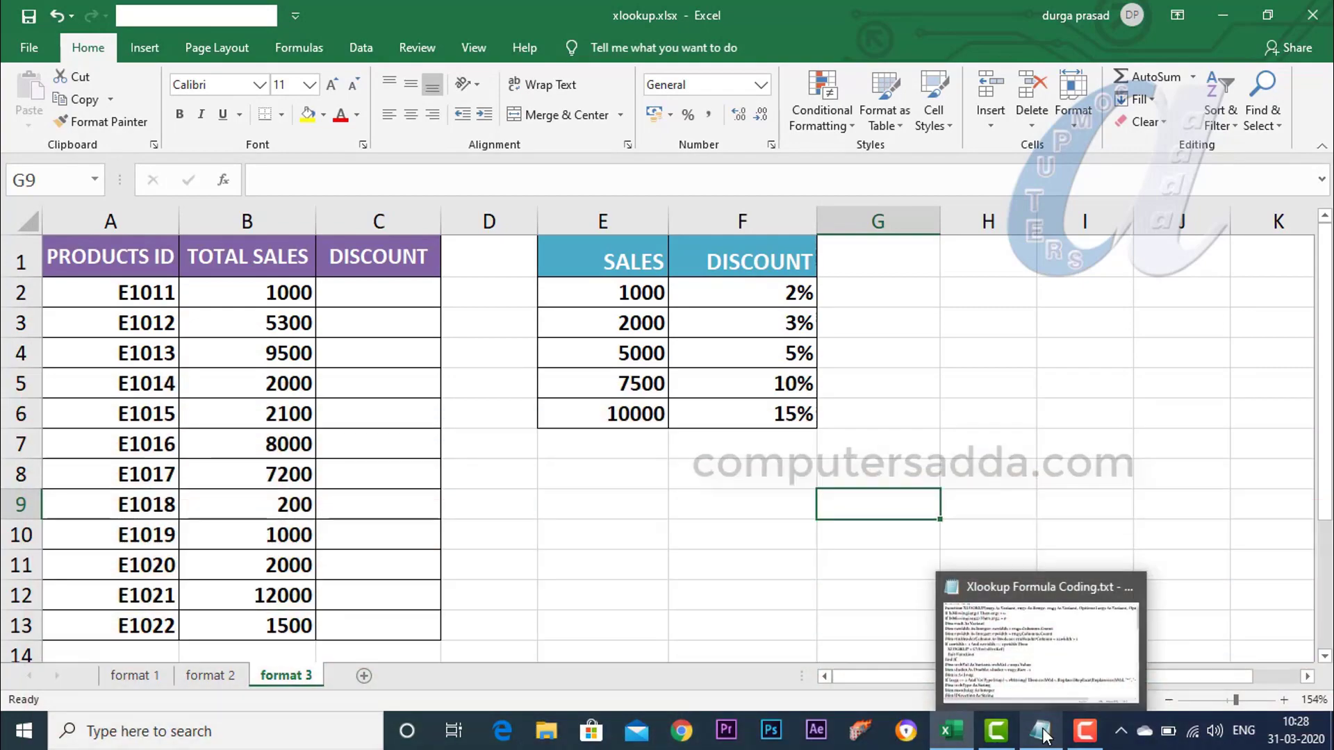
{"action": "left_click", "coordinate": [1040, 730]}
{"action": "scroll", "coordinate": [91, 202], "scroll_direction": "down", "scroll_amount": 6}
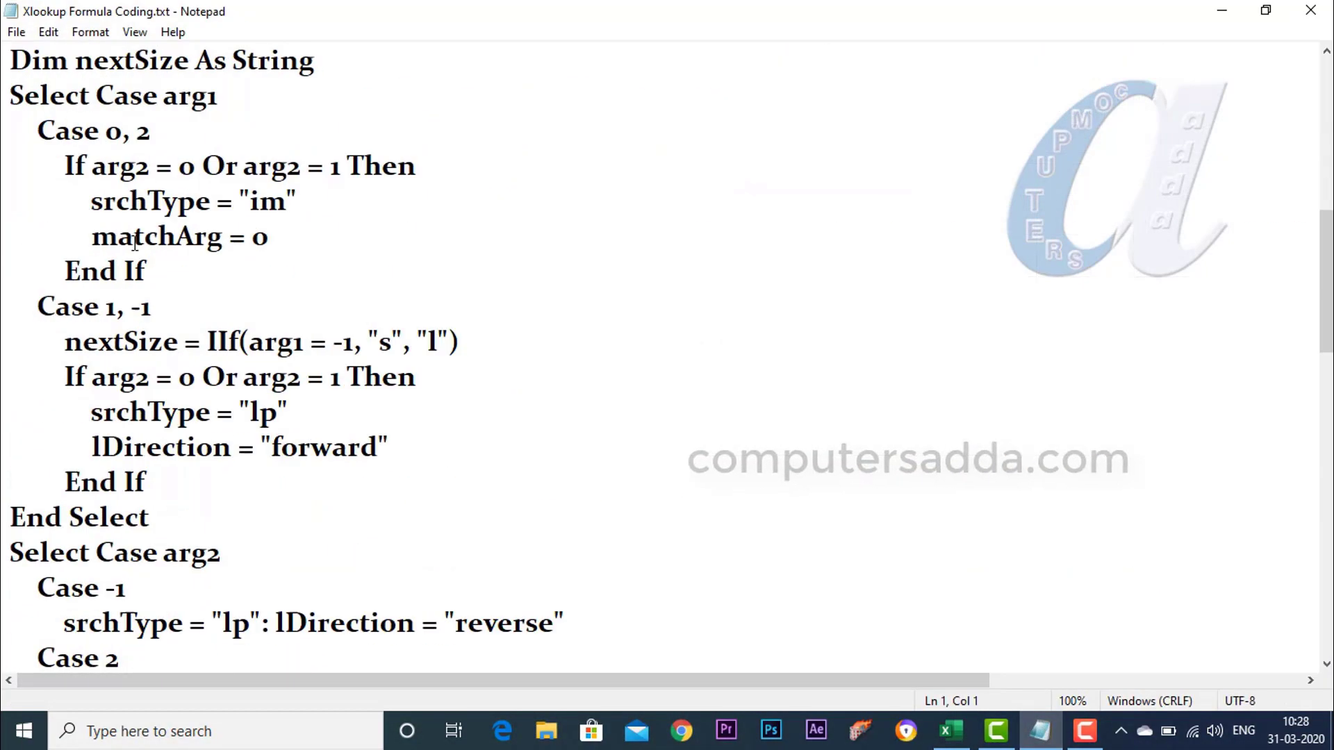
{"action": "scroll", "coordinate": [105, 205], "scroll_direction": "down", "scroll_amount": 10}
{"action": "scroll", "coordinate": [121, 212], "scroll_direction": "up", "scroll_amount": 10}
{"action": "scroll", "coordinate": [142, 219], "scroll_direction": "up", "scroll_amount": 6}
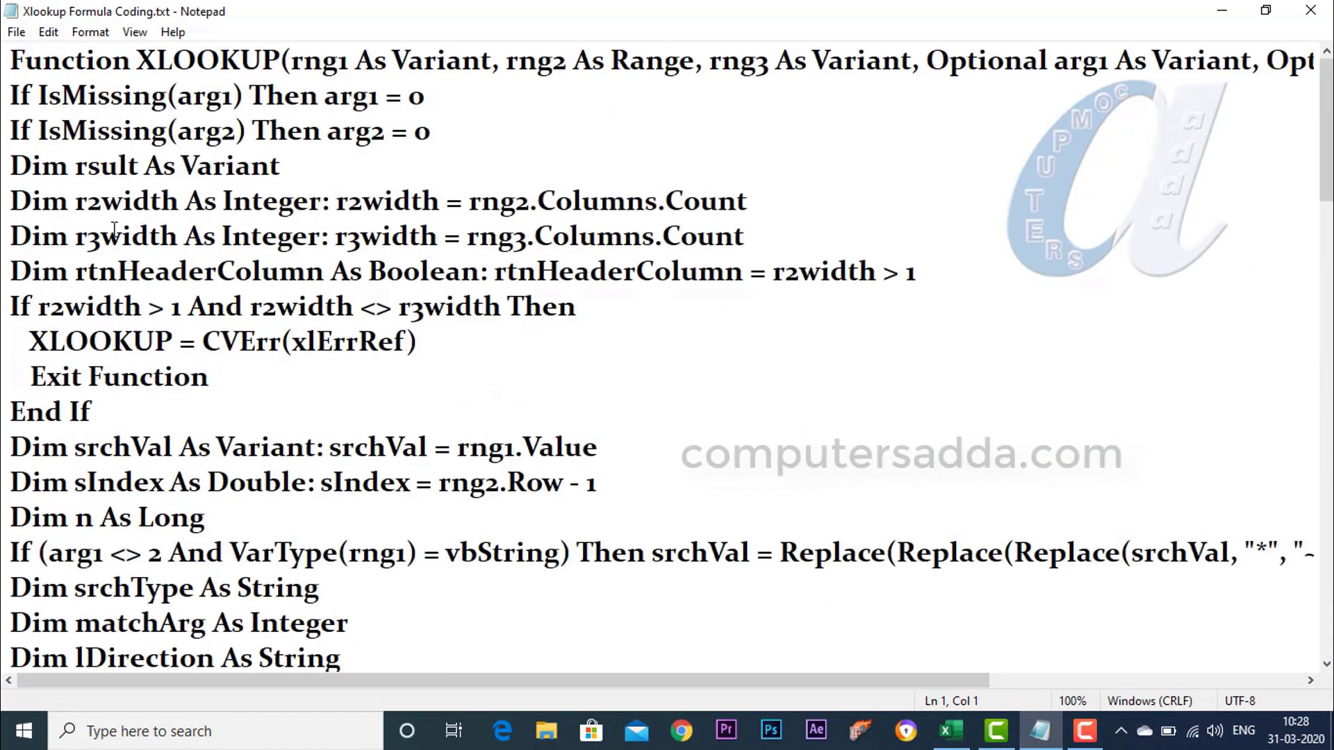
{"action": "left_click", "coordinate": [1218, 12]}
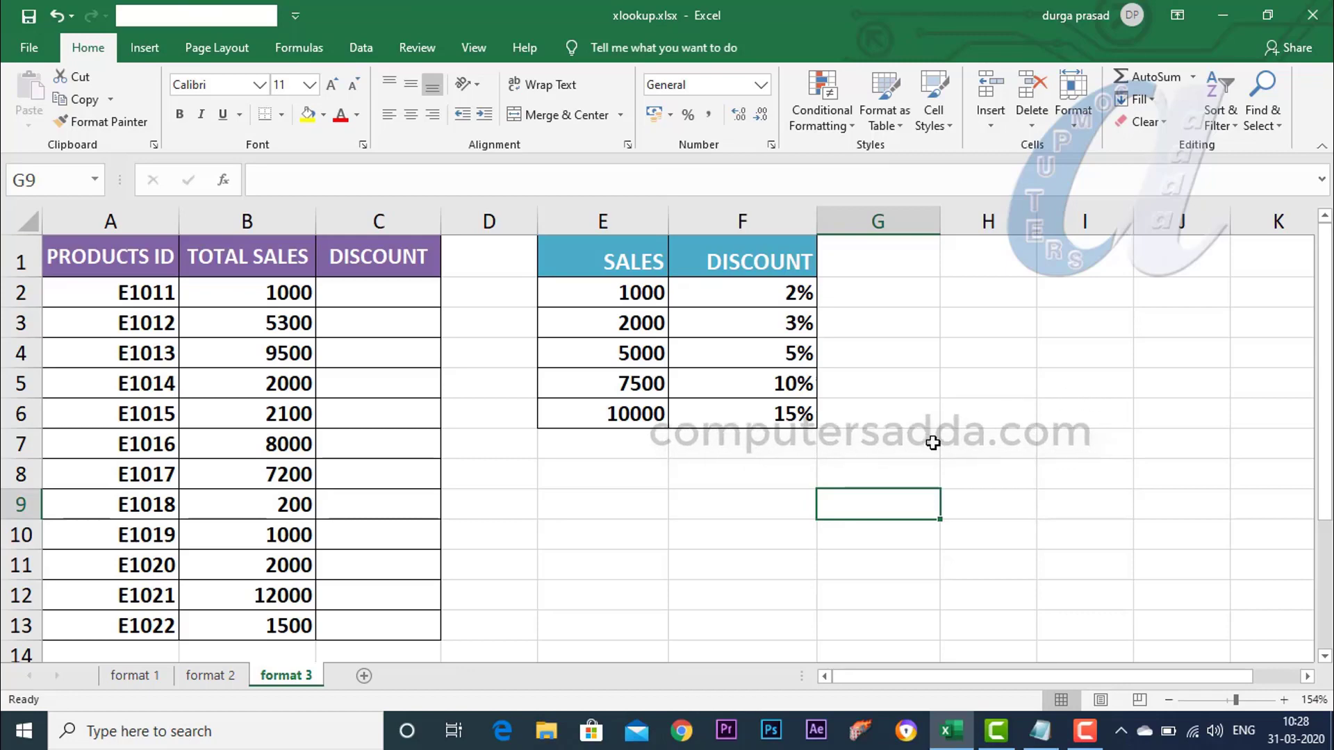
- Insert a new empty Module1 in the VBA editor, then bring the Notepad code file forward
{"action": "key", "text": "alt+F11"}
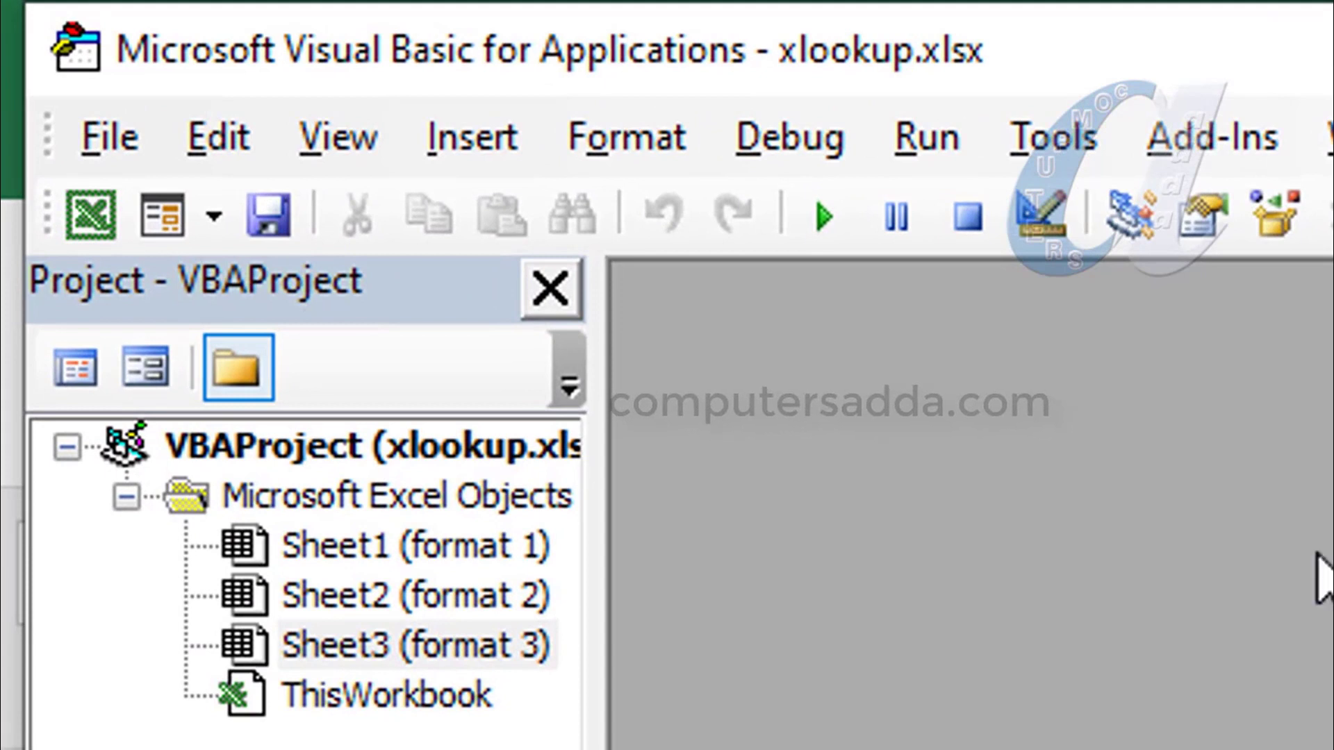
{"action": "left_click", "coordinate": [464, 142]}
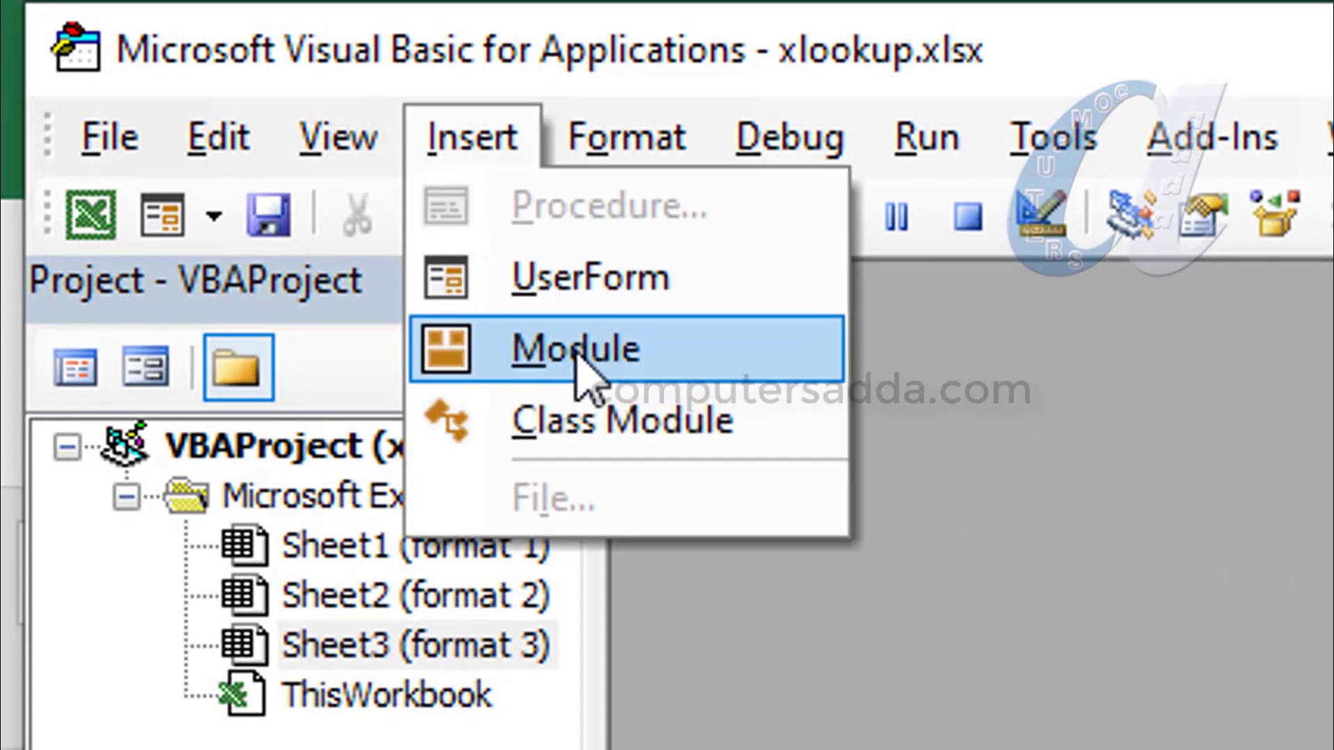
{"action": "left_click", "coordinate": [582, 360]}
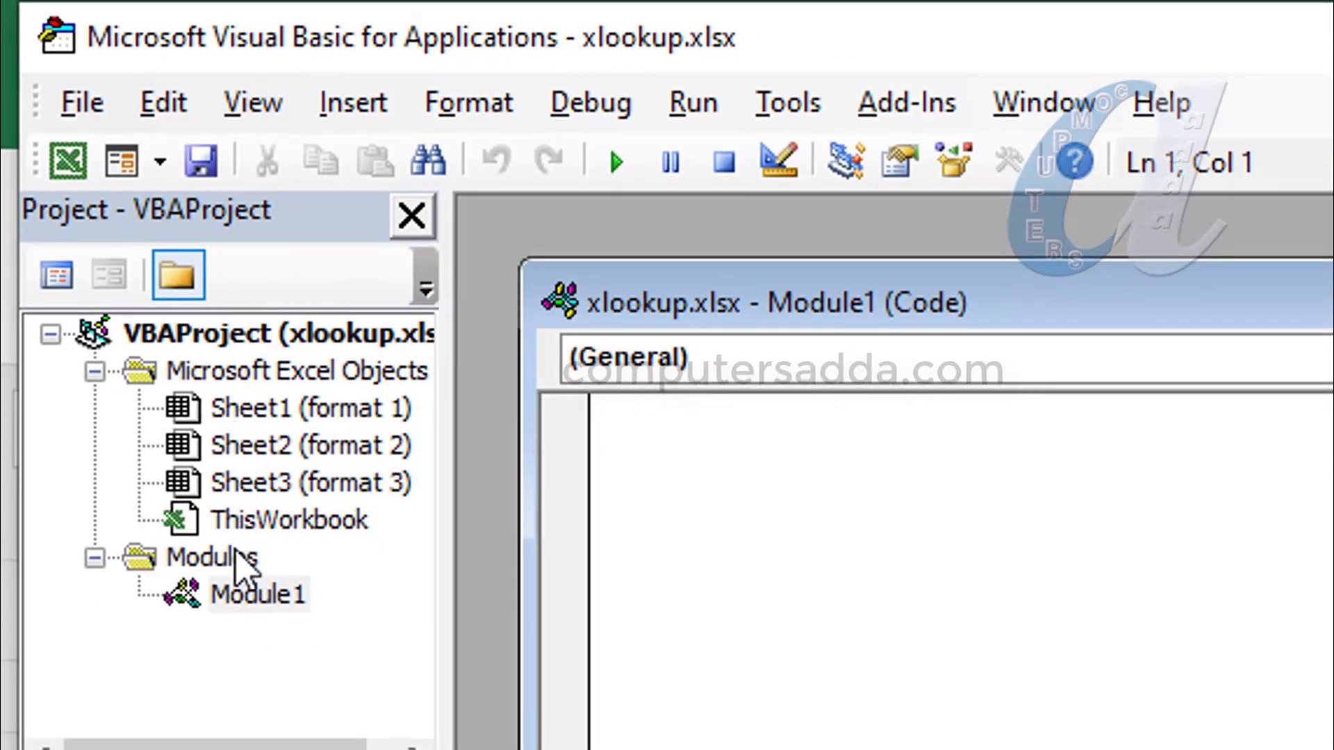
{"action": "left_click", "coordinate": [251, 602]}
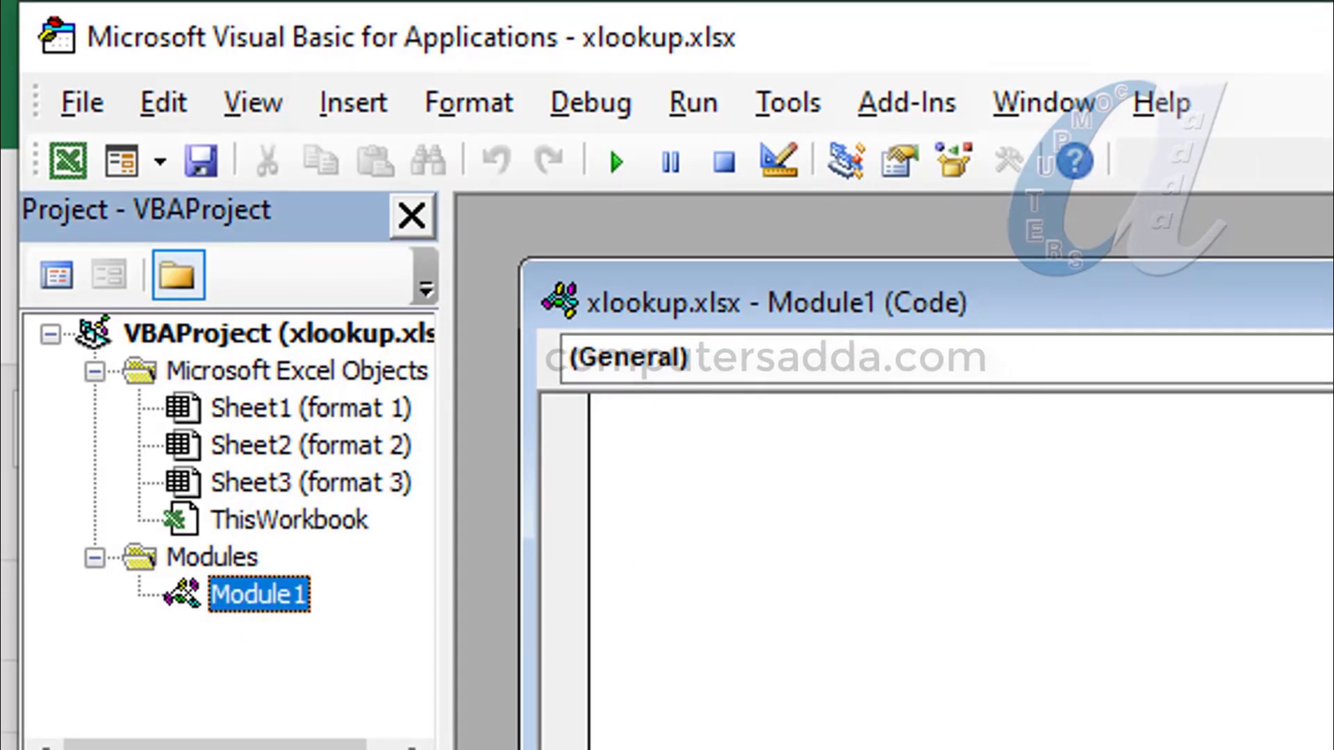
{"action": "left_click", "coordinate": [628, 451]}
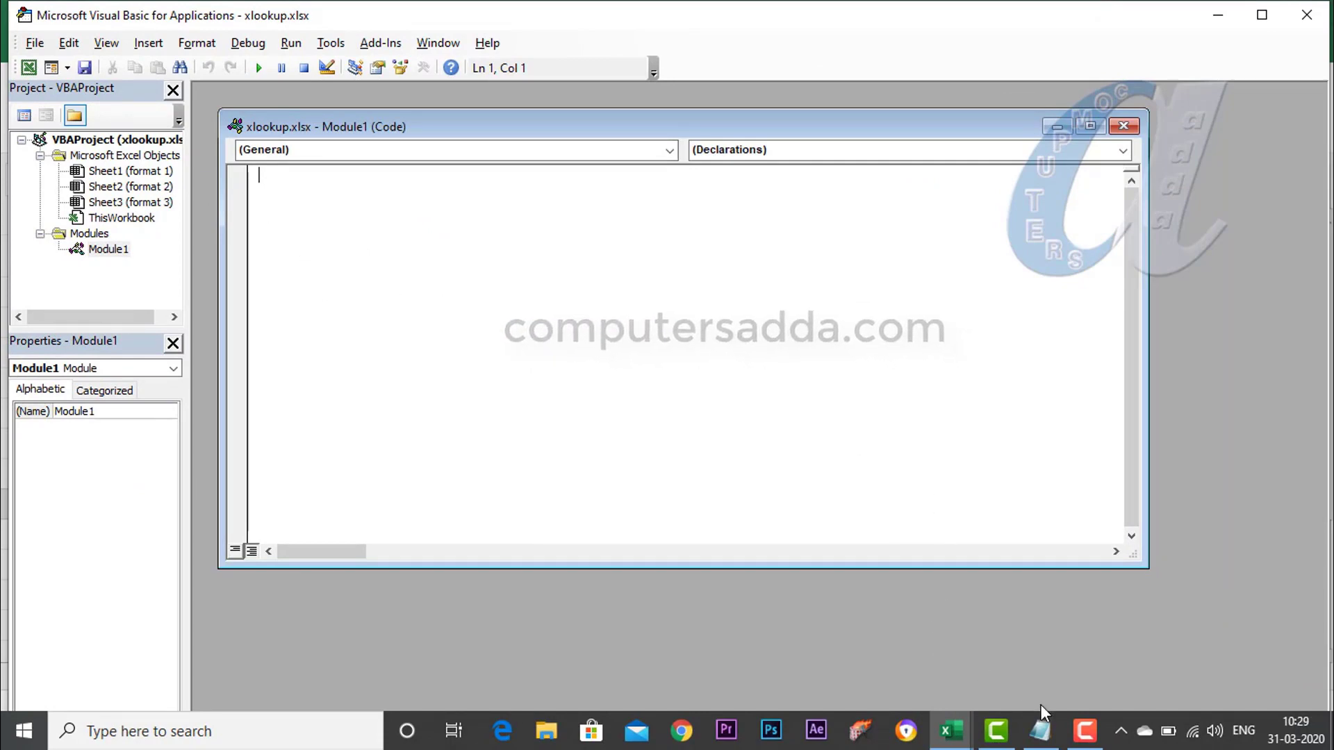
{"action": "left_click", "coordinate": [1040, 728]}
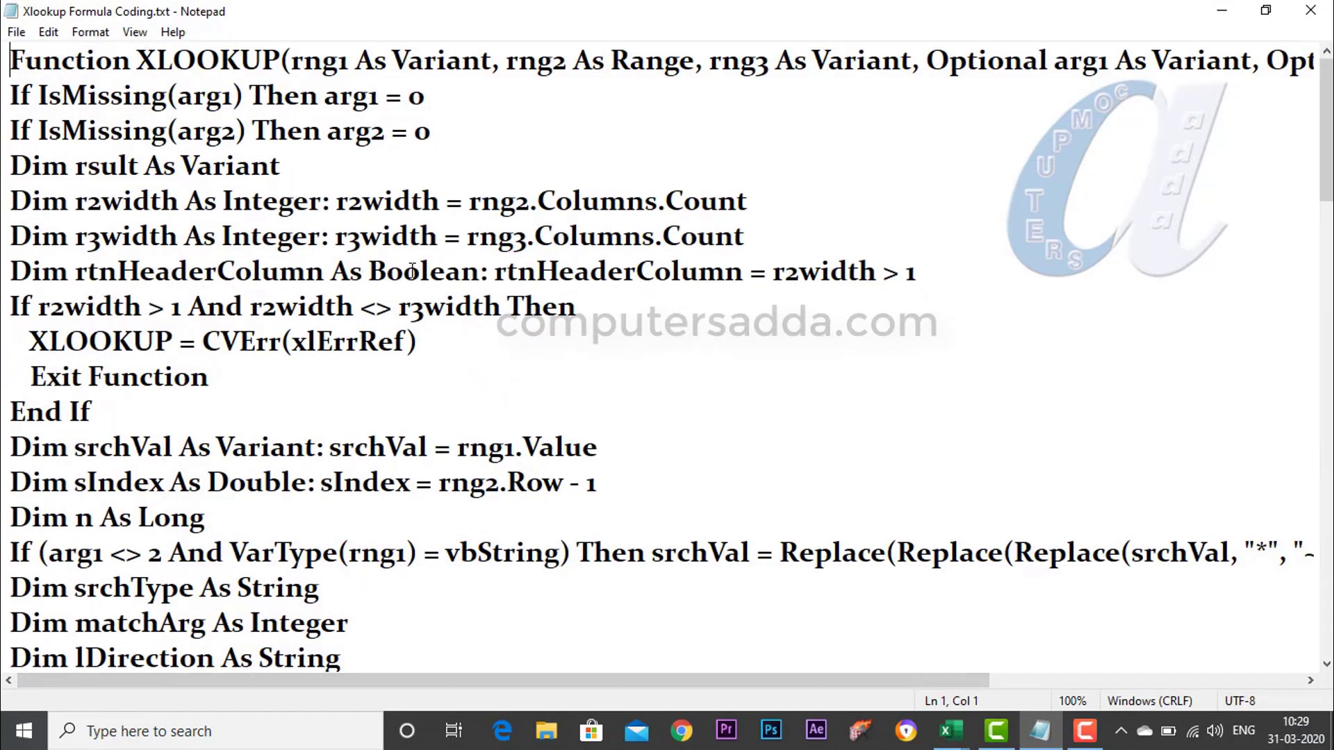
- Copy all the XLOOKUP function code from Notepad and paste it into Module1
{"action": "key", "text": "ctrl+a"}
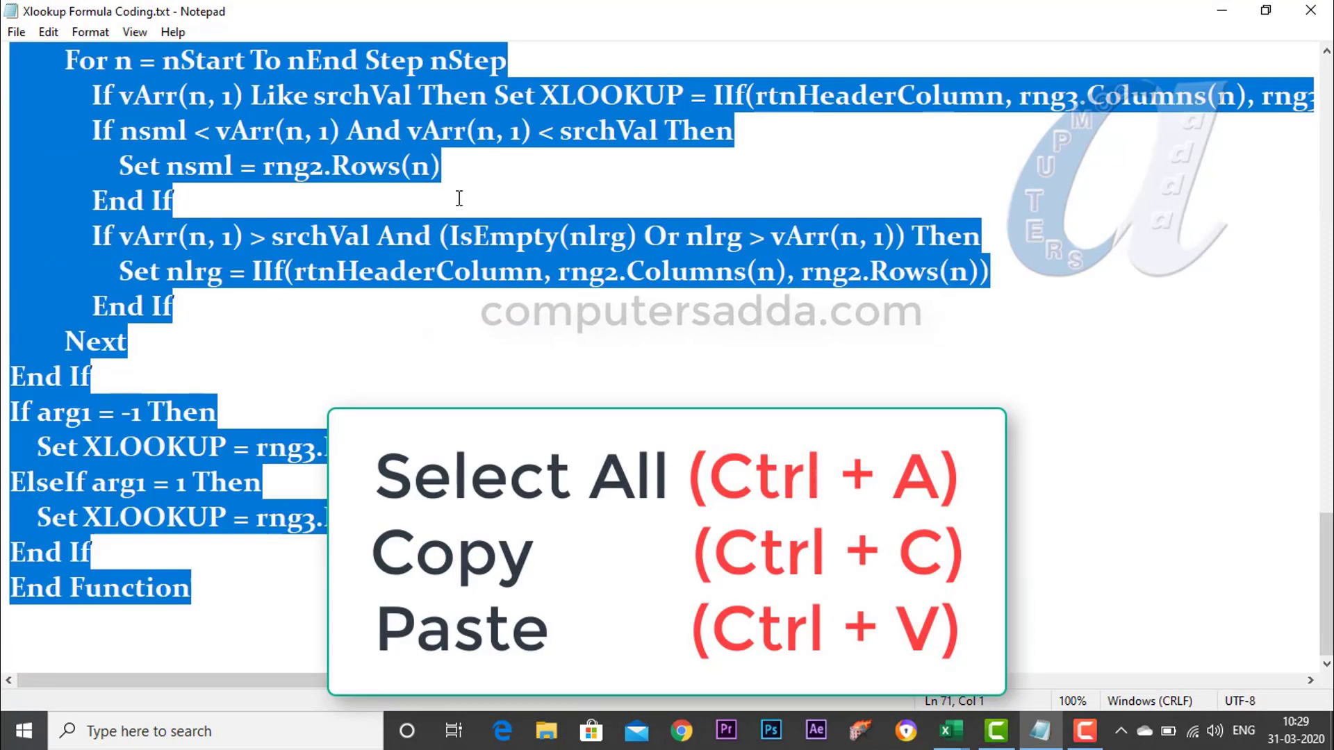
{"action": "left_click", "coordinate": [1313, 8]}
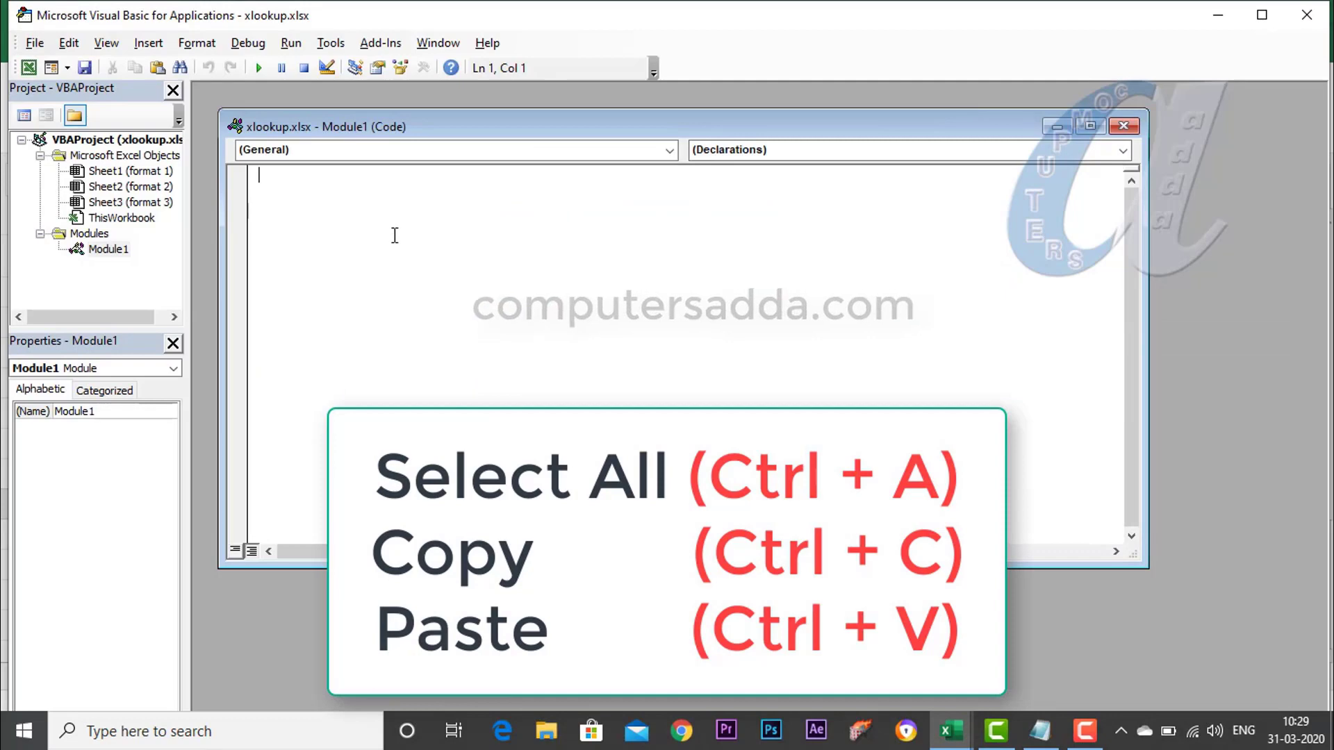
{"action": "key", "text": "ctrl+v"}
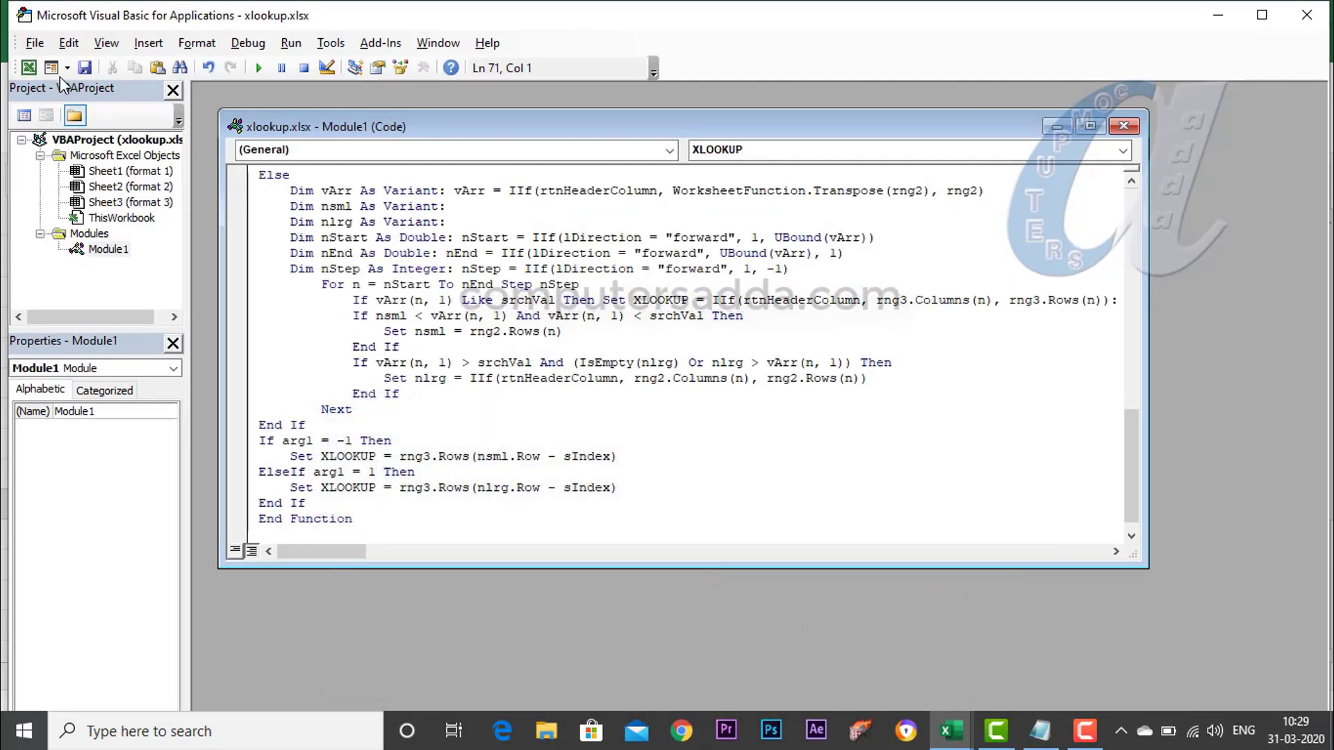
- Save the workbook as the Excel Macro-Enabled Workbook xlookup.xlsm and close the VBA editor
{"action": "left_click", "coordinate": [85, 67]}
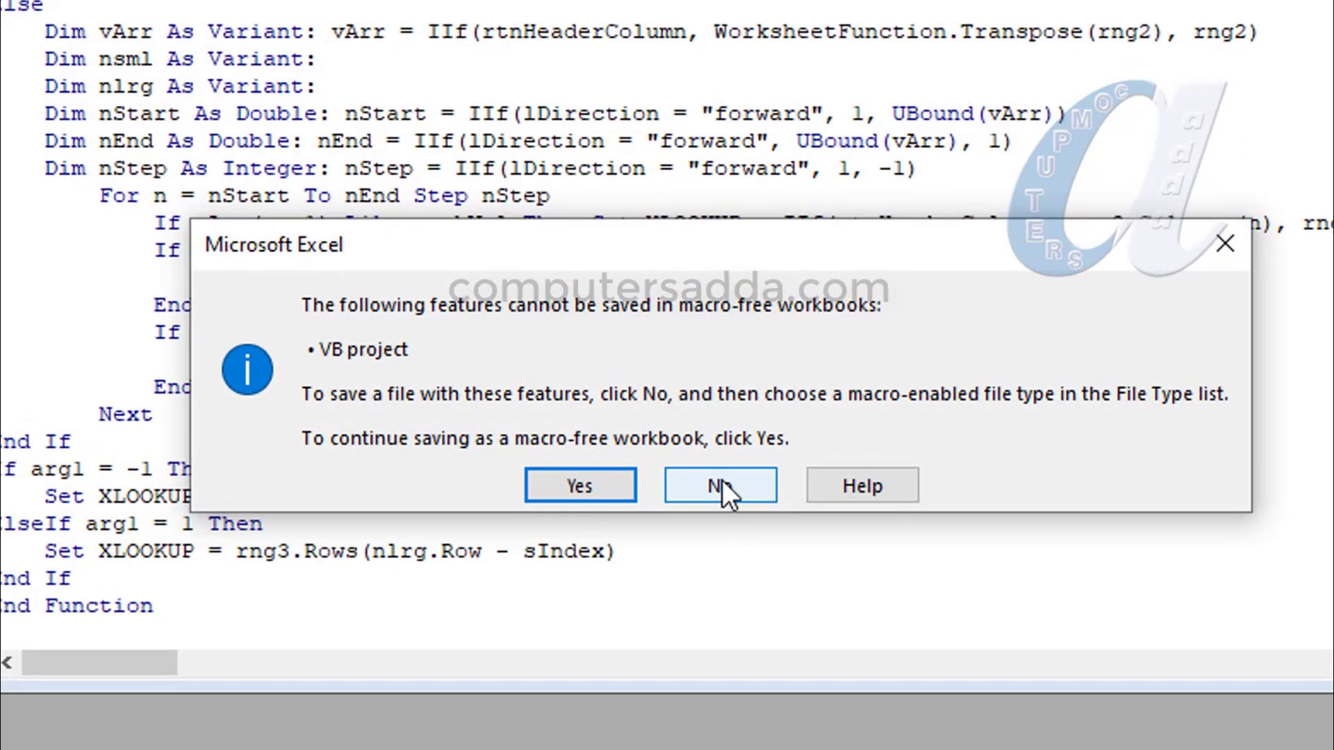
{"action": "left_click", "coordinate": [722, 480]}
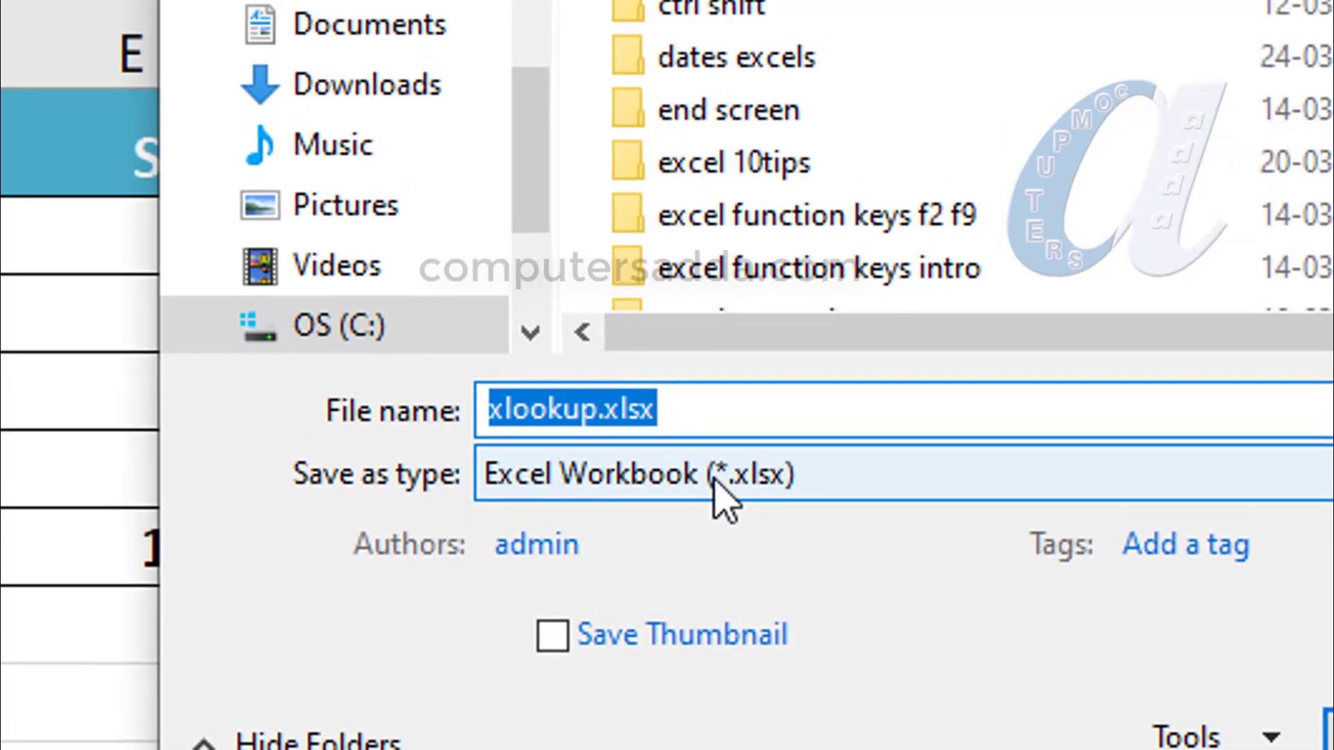
{"action": "left_click", "coordinate": [719, 497]}
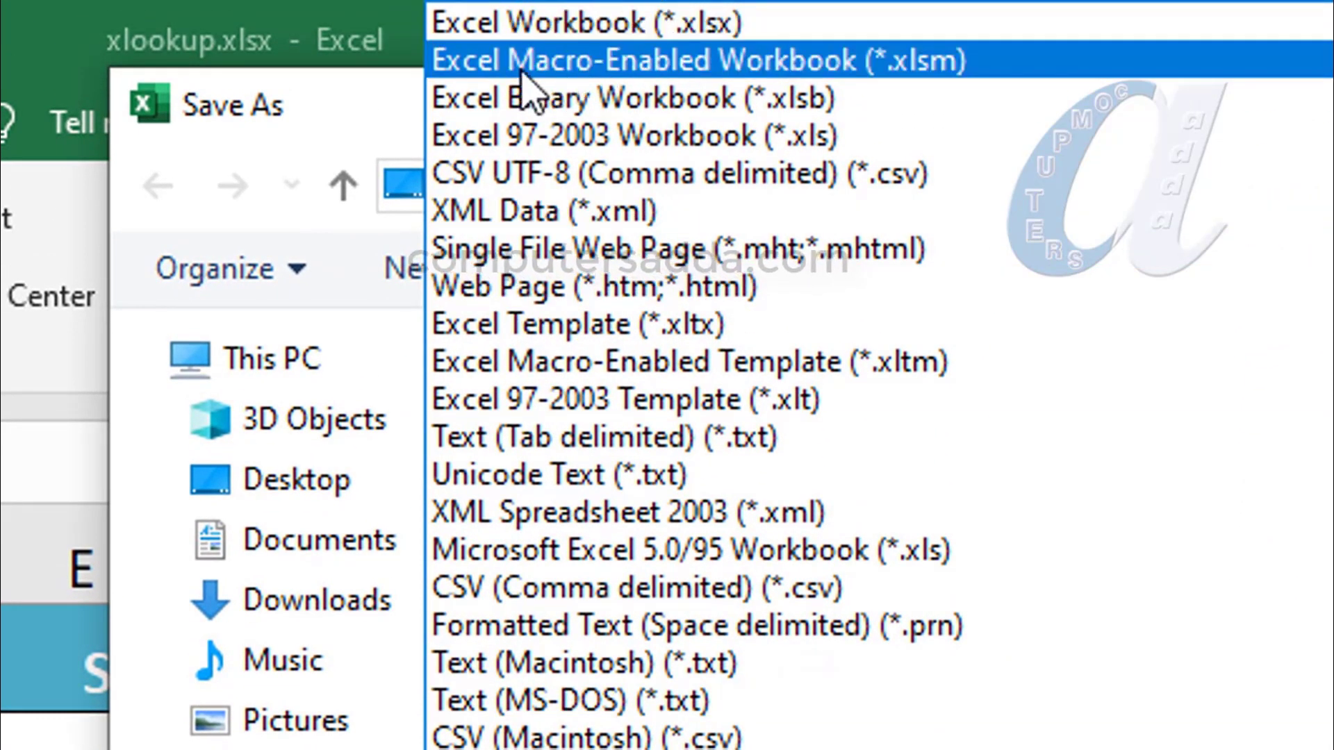
{"action": "left_click", "coordinate": [784, 66]}
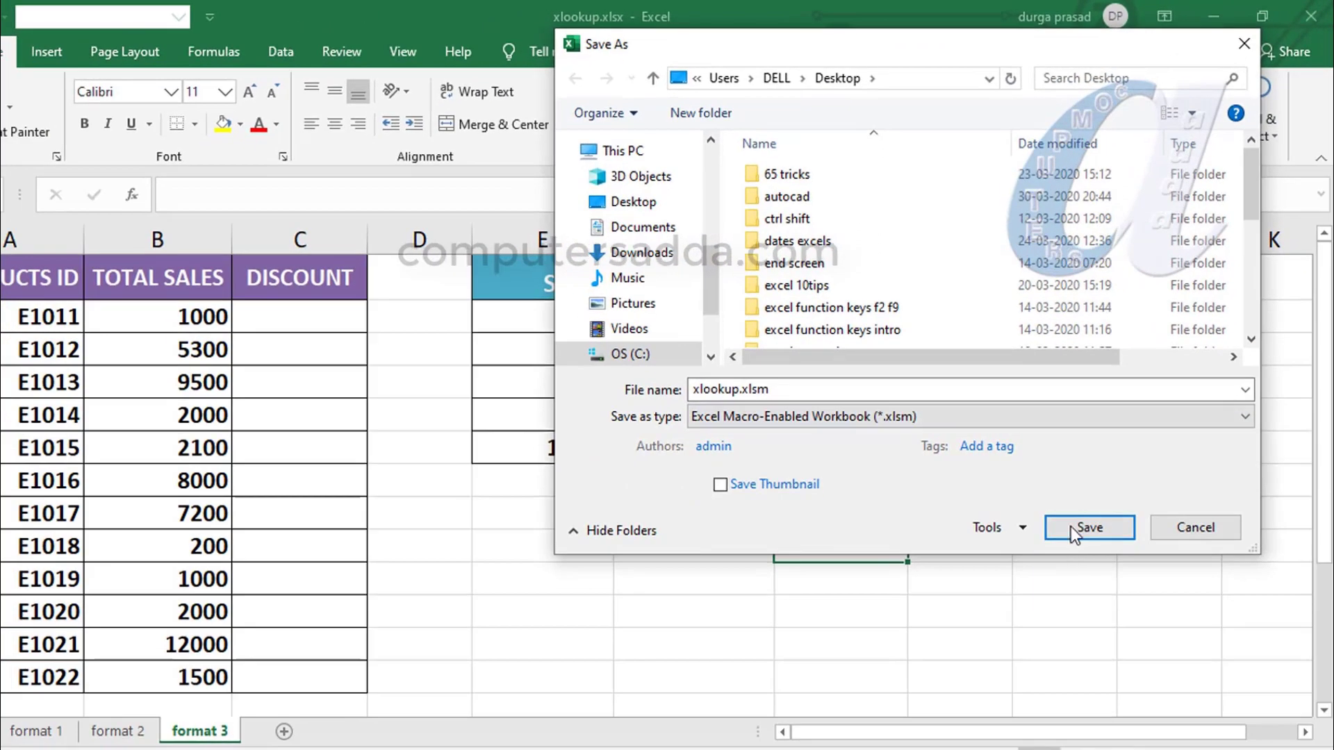
{"action": "left_click", "coordinate": [1073, 525]}
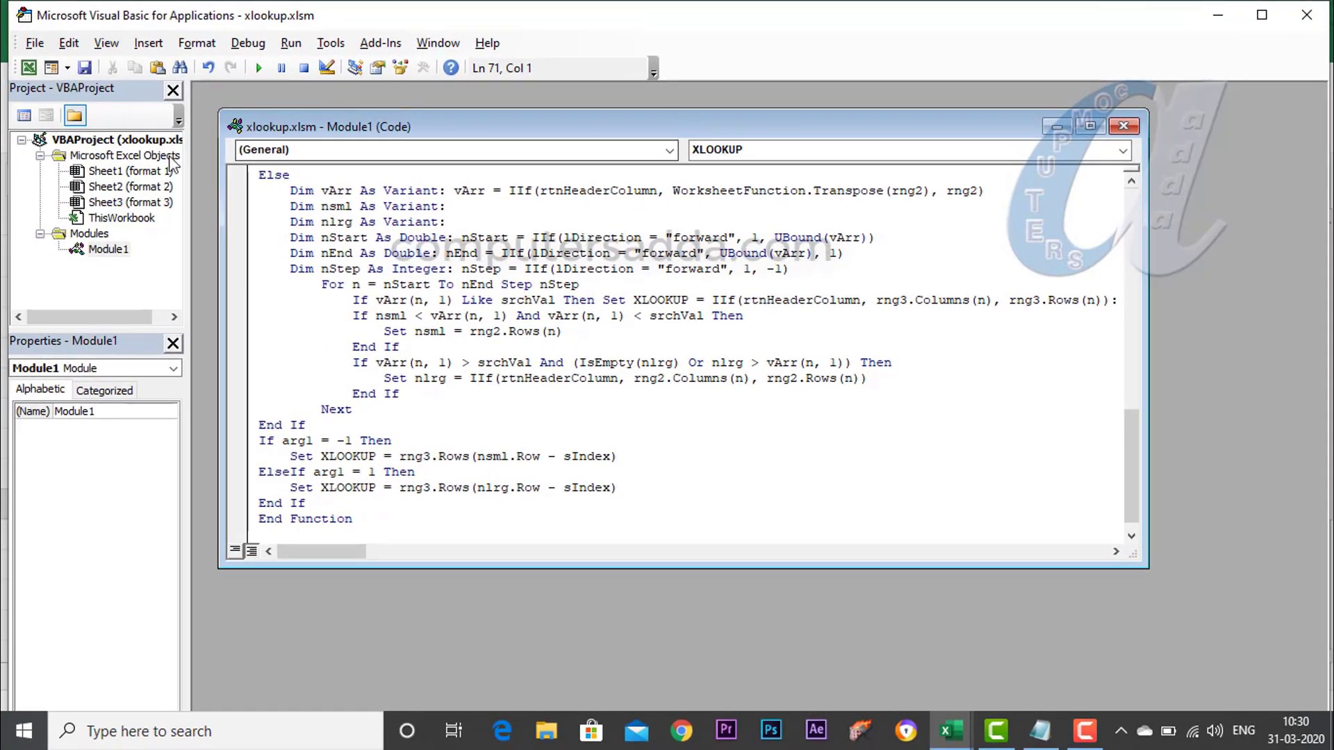
{"action": "left_click", "coordinate": [1310, 17]}
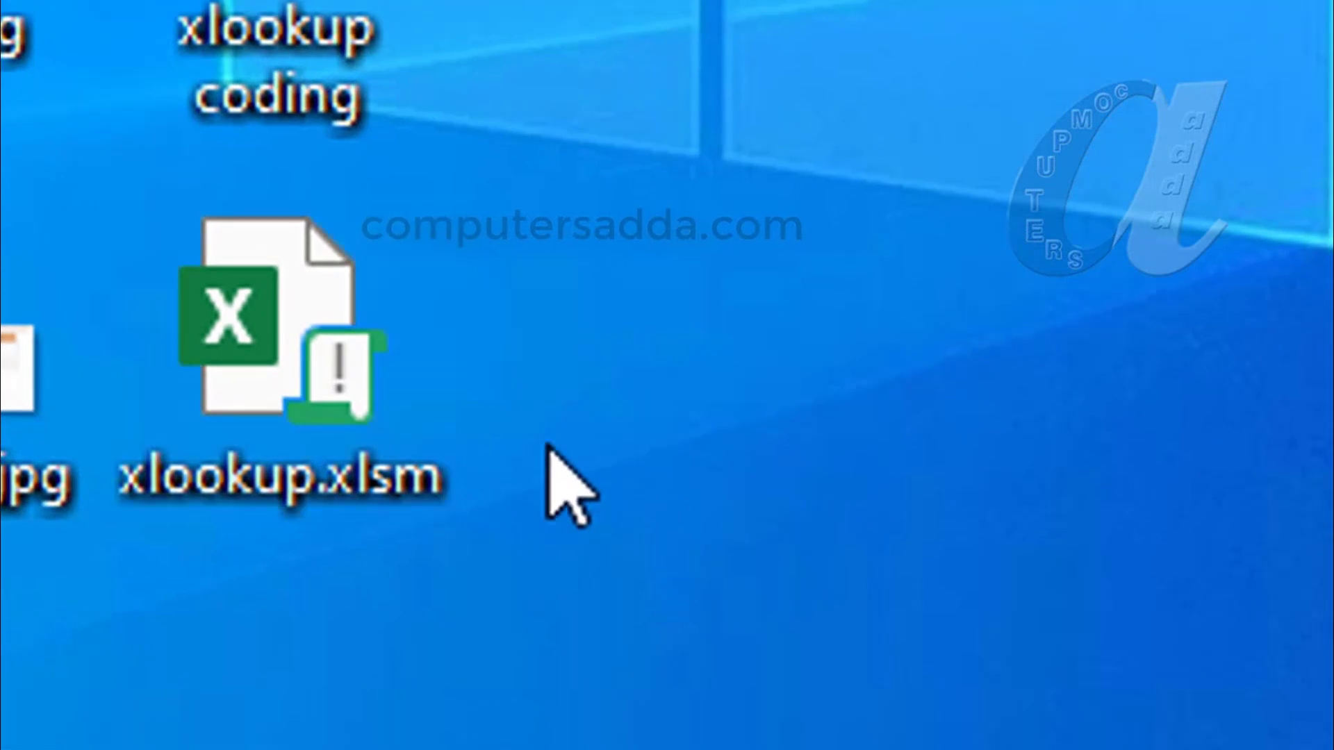
- Open xlookup.xlsm from the desktop and enable its macro content
{"action": "double_click", "coordinate": [351, 417]}
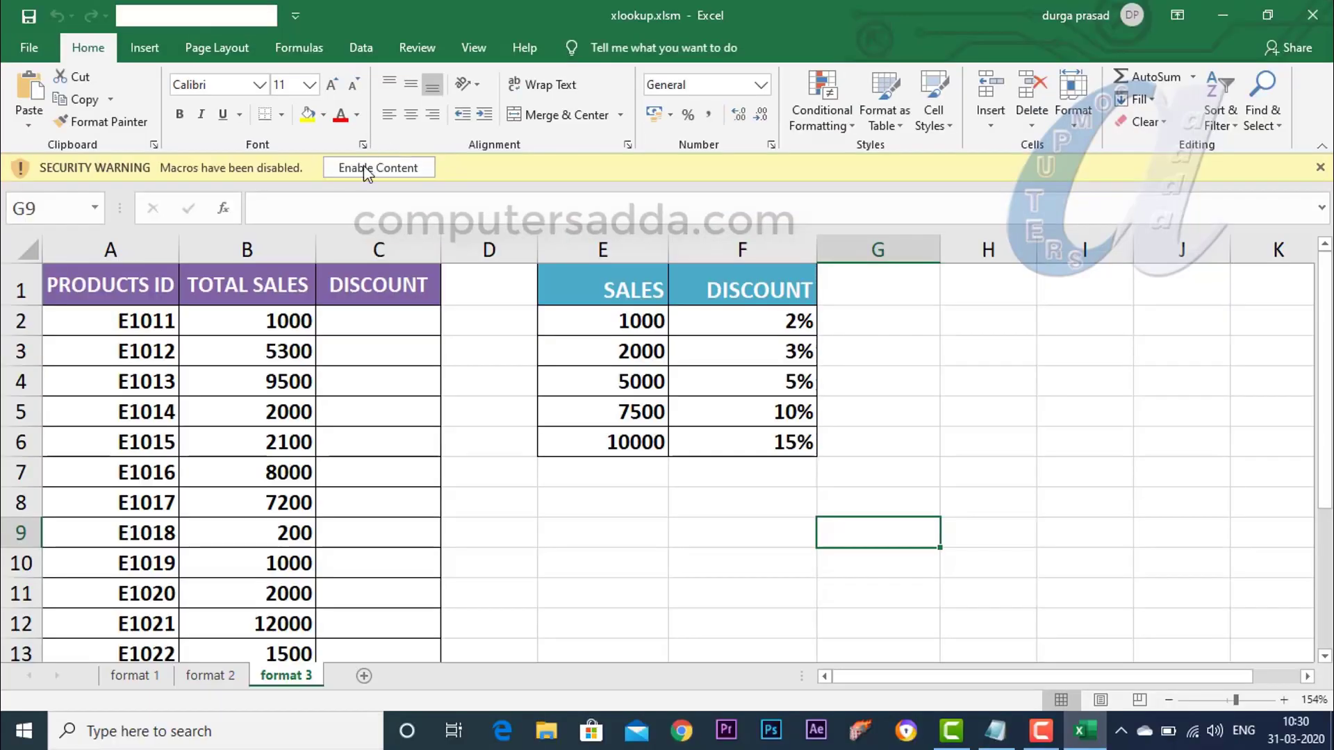
{"action": "left_click", "coordinate": [364, 165]}
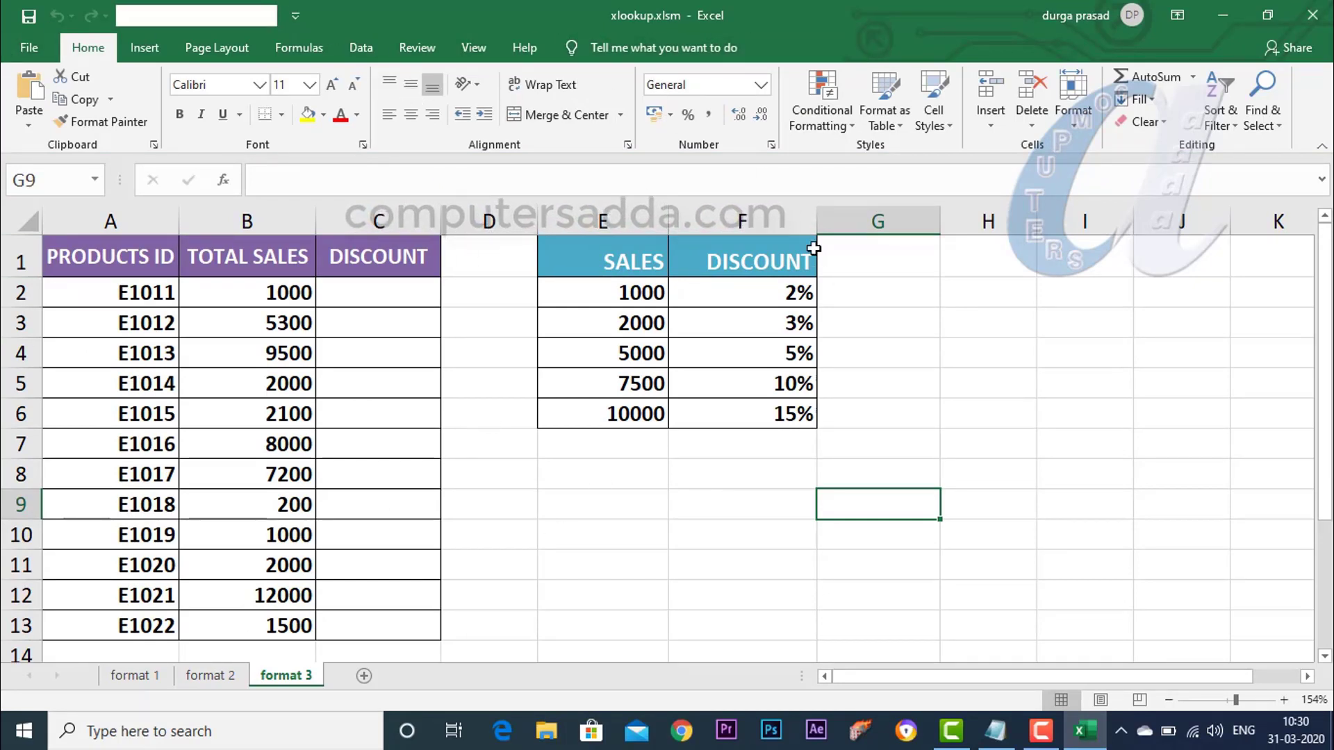
- Type =xl in cell H6 to confirm XLOOKUP now appears in autocomplete
{"action": "left_click", "coordinate": [993, 412]}
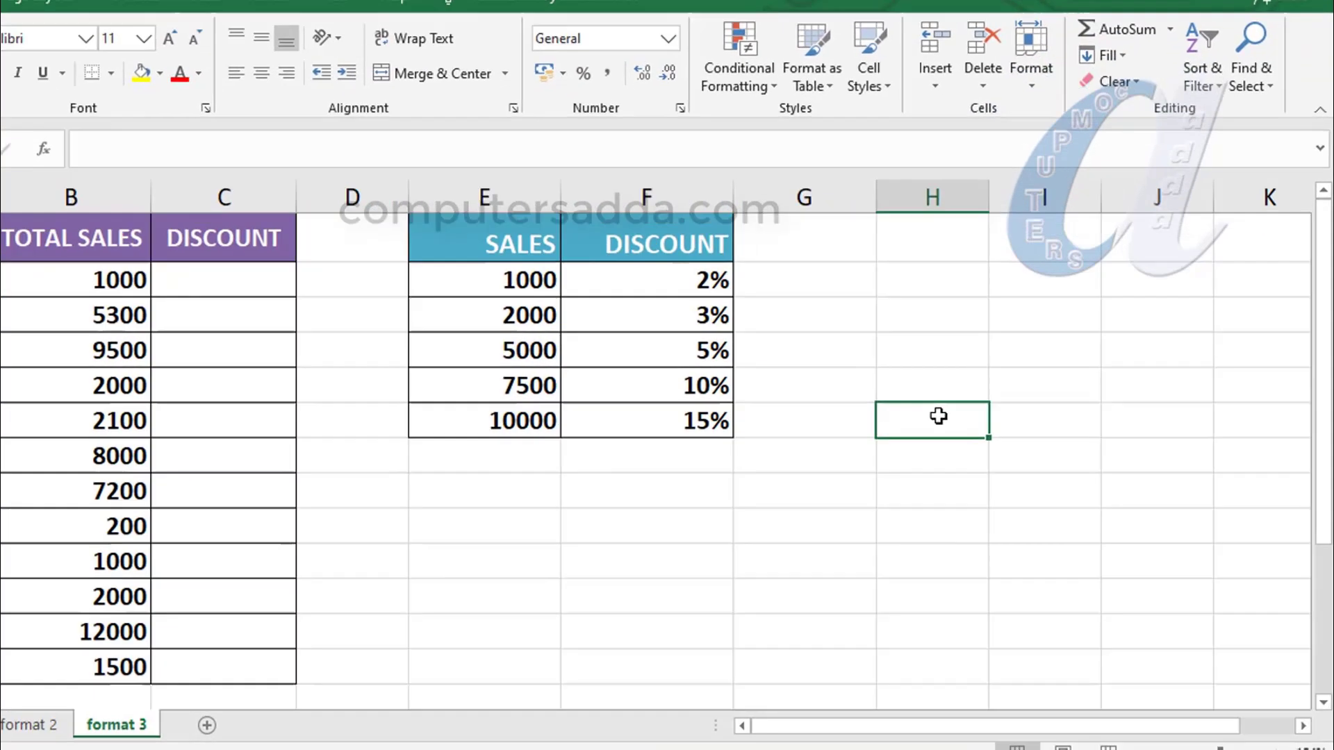
{"action": "type", "text": "=x"}
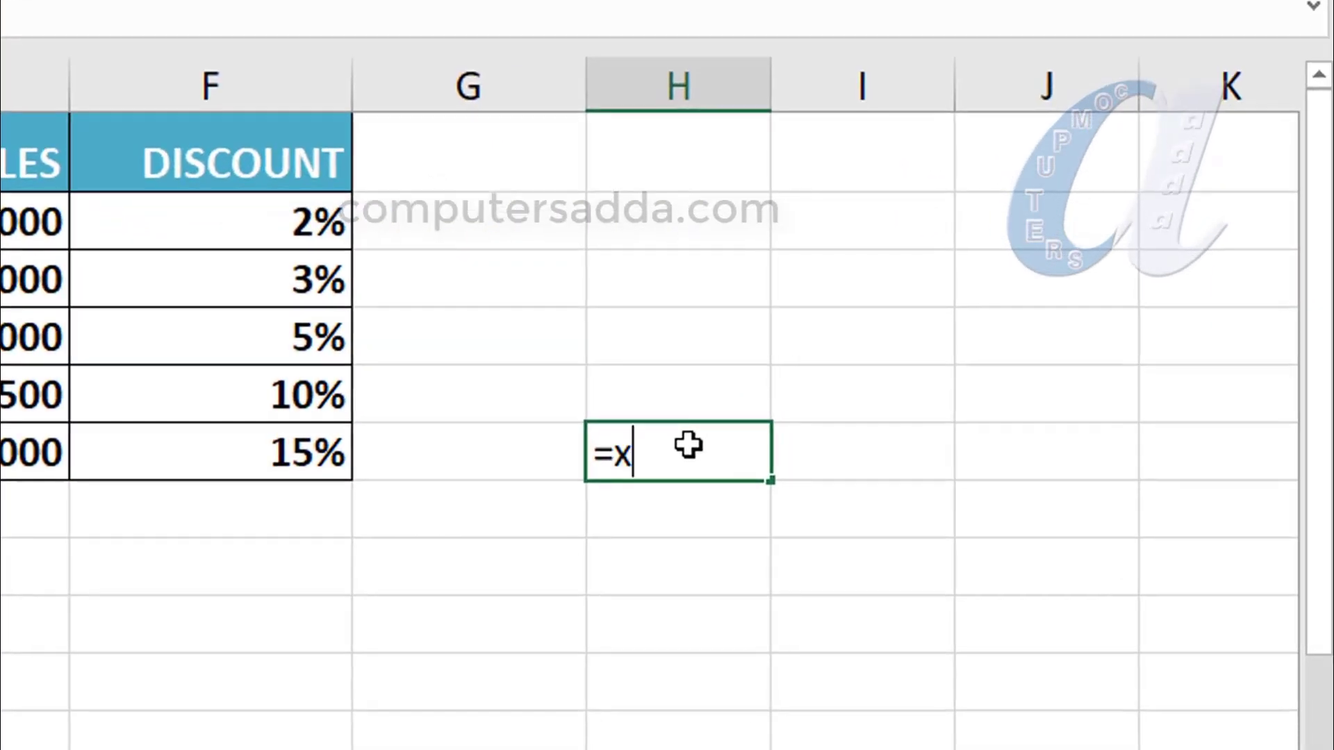
{"action": "type", "text": "l"}
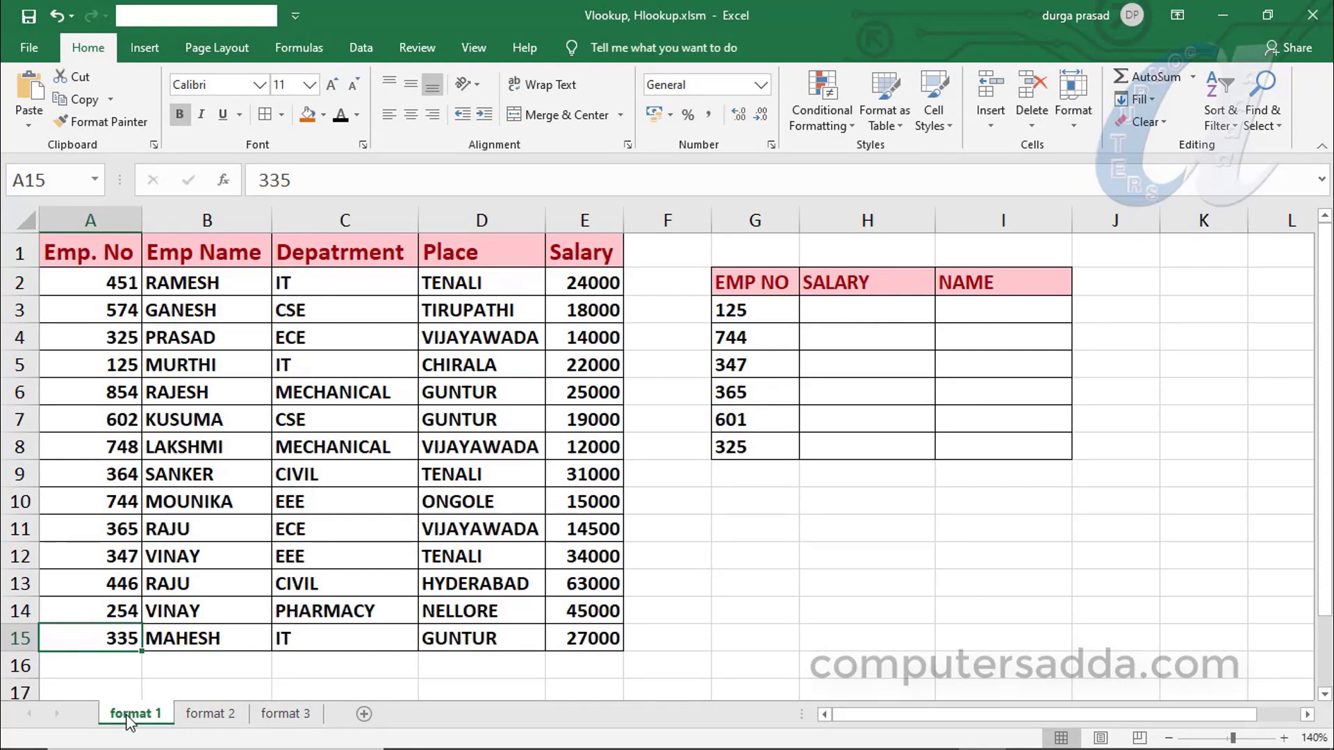
- Flip through the format 2, format 3 and format 1 sheets, ending on format 2
{"action": "left_click", "coordinate": [198, 714]}
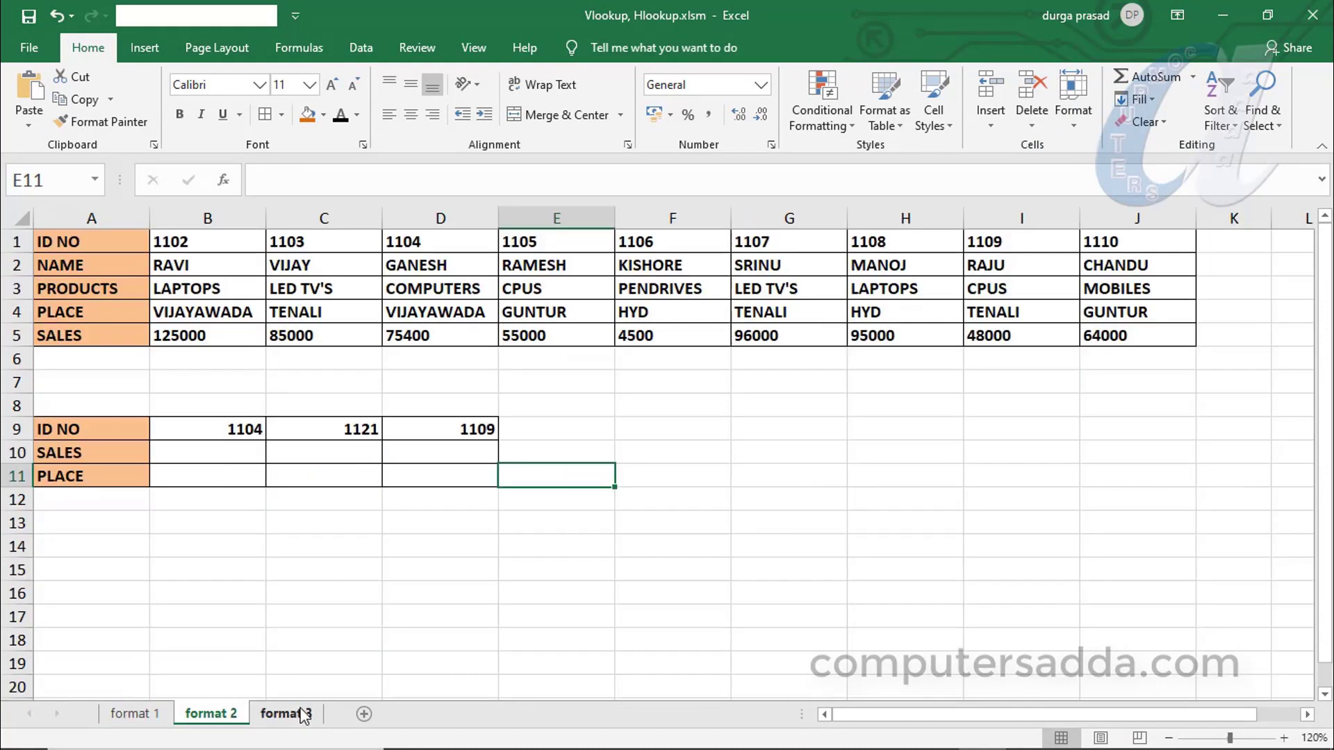
{"action": "left_click", "coordinate": [297, 715]}
{"action": "left_click", "coordinate": [143, 716]}
{"action": "left_click", "coordinate": [212, 714]}
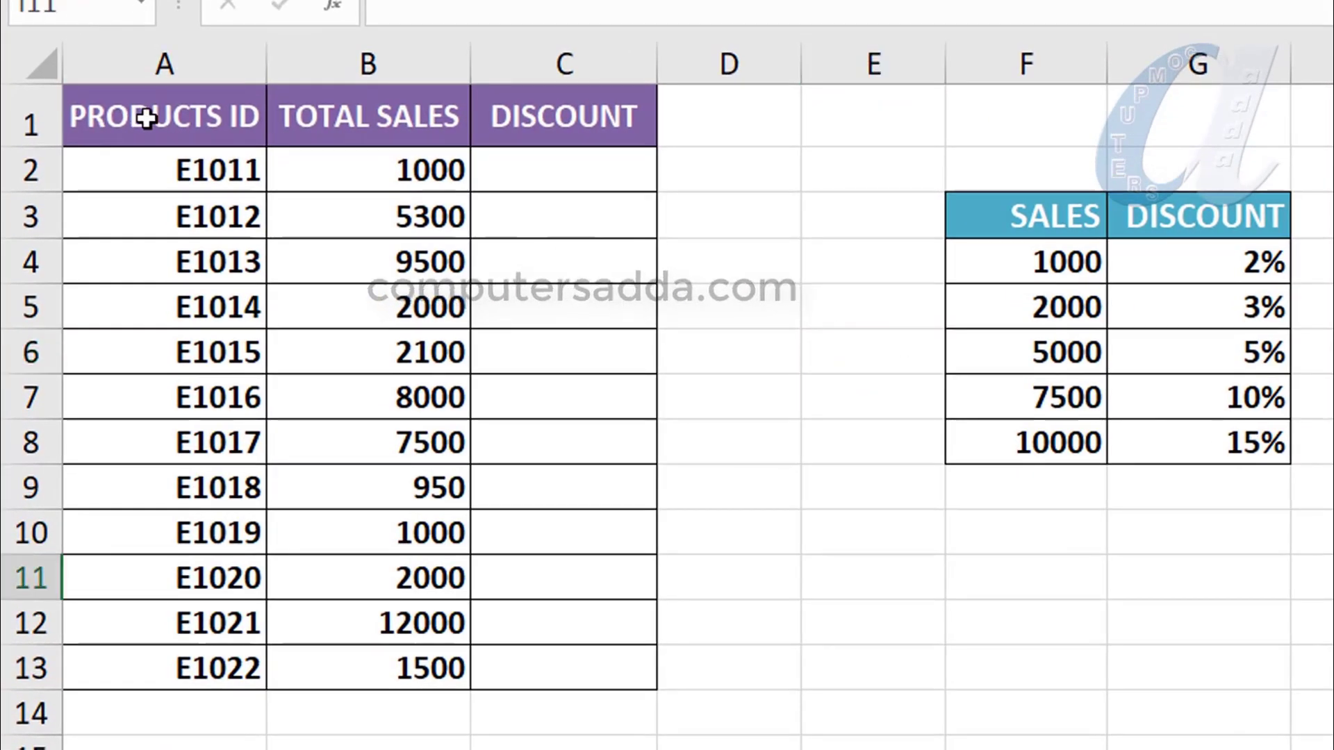
{"action": "left_click", "coordinate": [397, 124]}
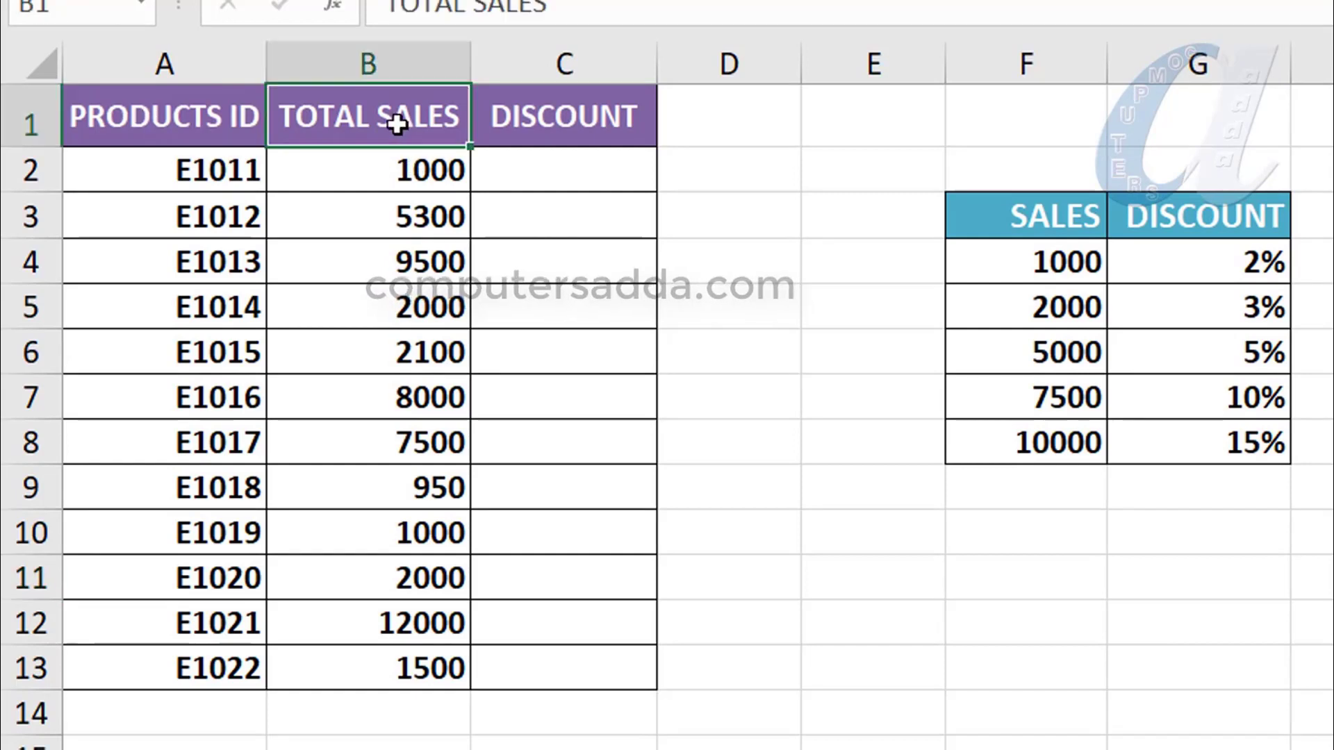
{"action": "left_click", "coordinate": [573, 116]}
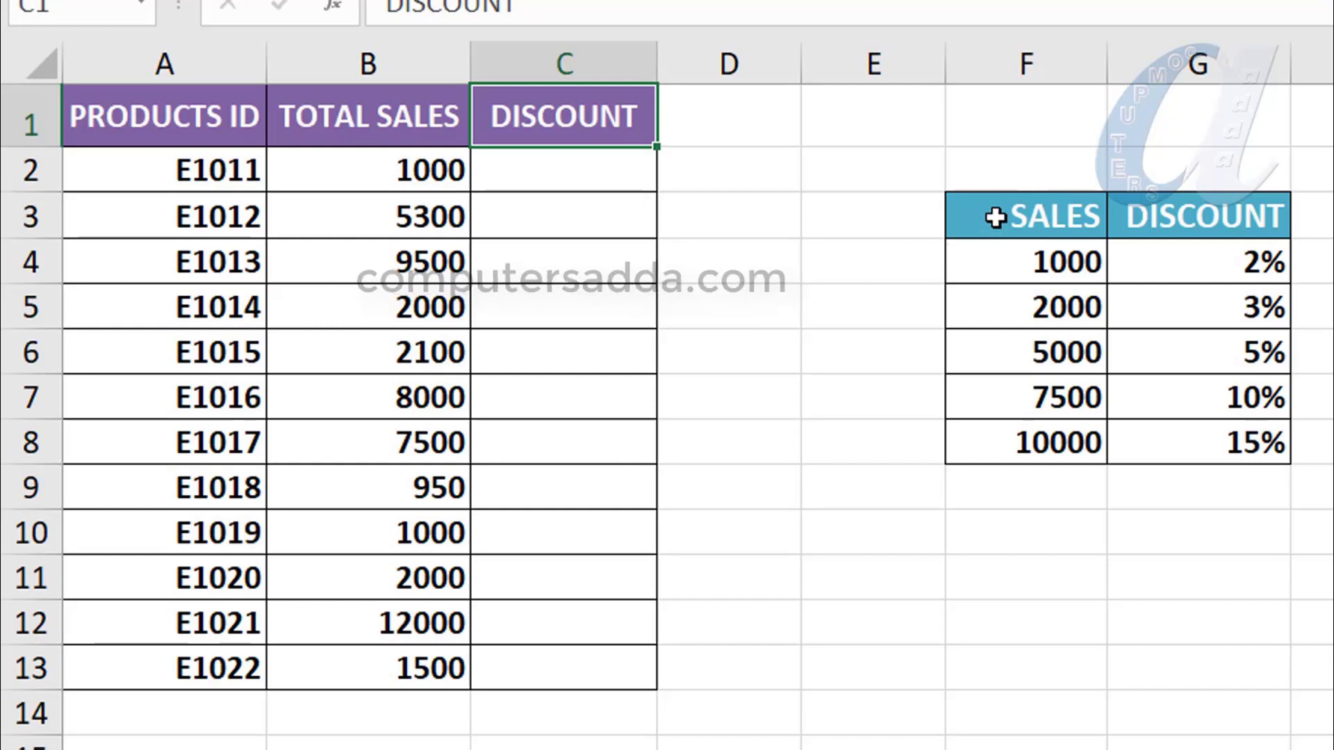
{"action": "mouse_move", "coordinate": [994, 226]}
{"action": "left_mouse_down"}
{"action": "mouse_move", "coordinate": [1207, 399]}
{"action": "mouse_move", "coordinate": [1198, 440]}
{"action": "left_mouse_up"}
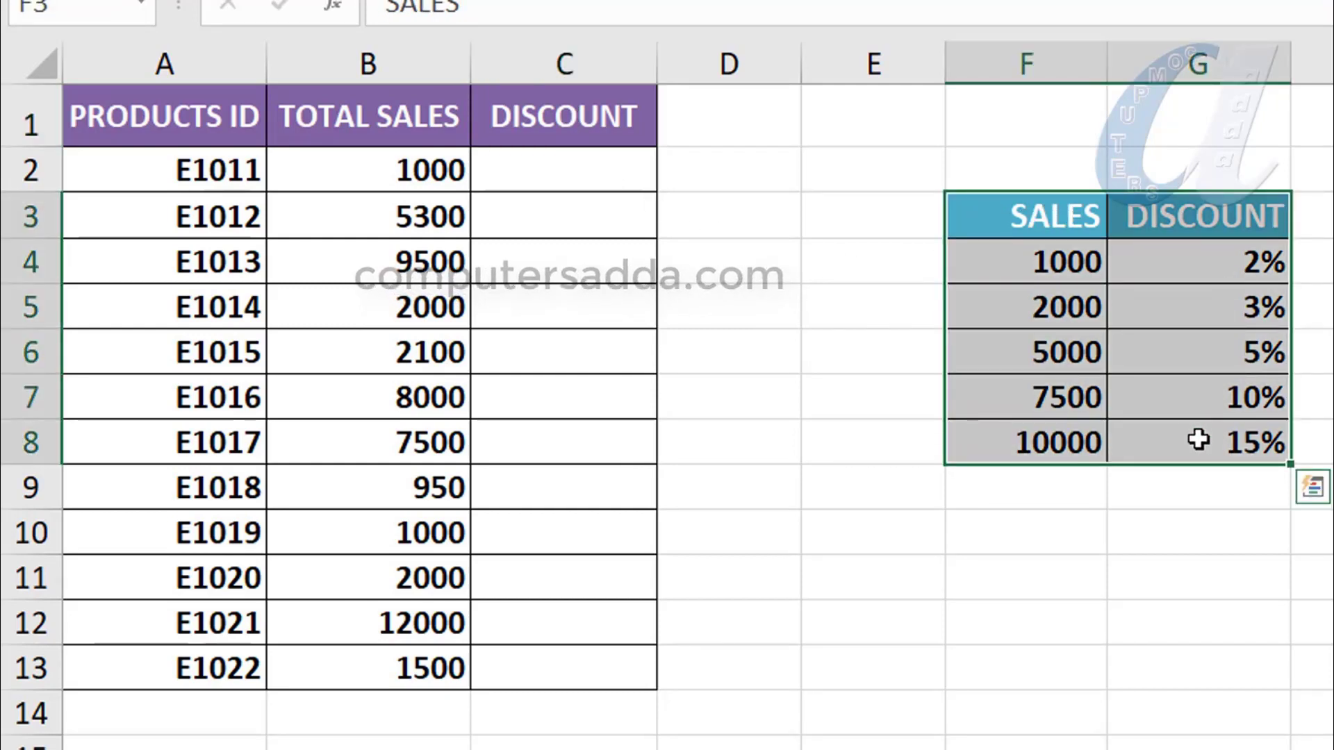
{"action": "left_click", "coordinate": [981, 274]}
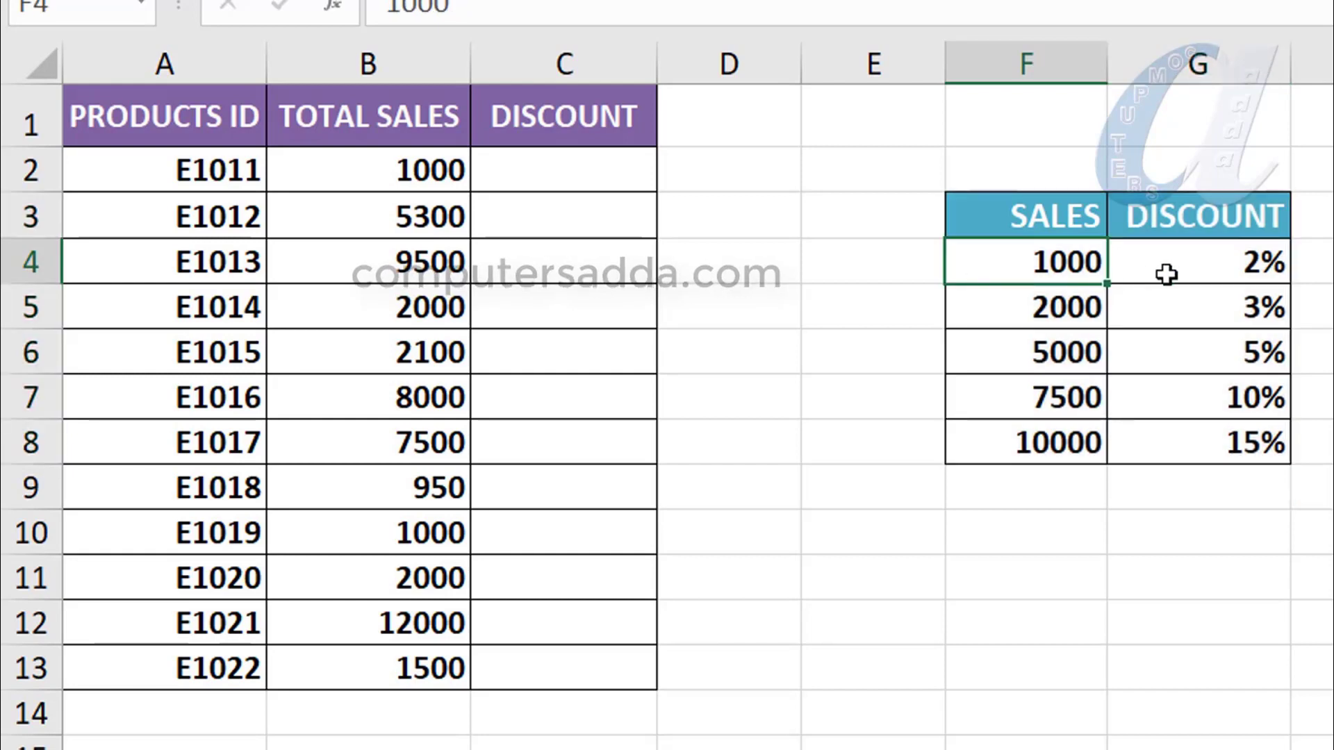
{"action": "left_click", "coordinate": [1202, 271]}
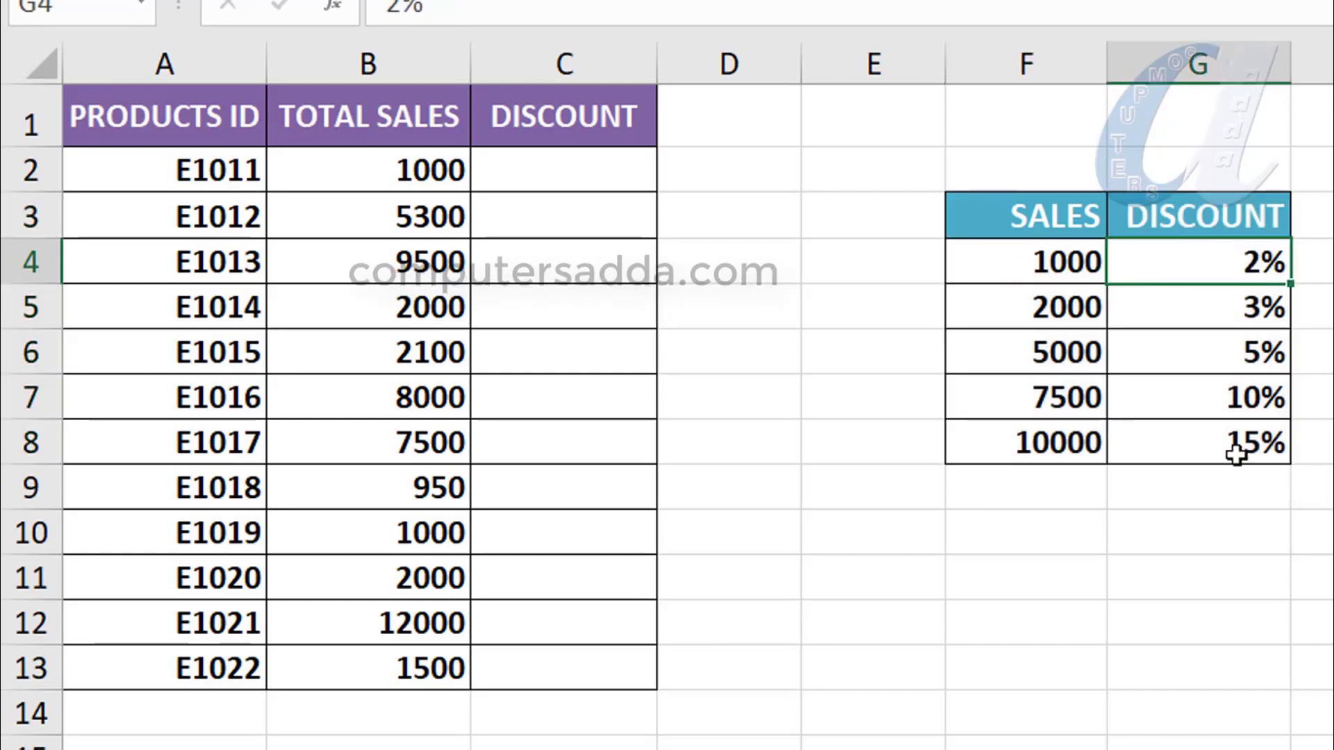
{"action": "left_click", "coordinate": [1070, 268]}
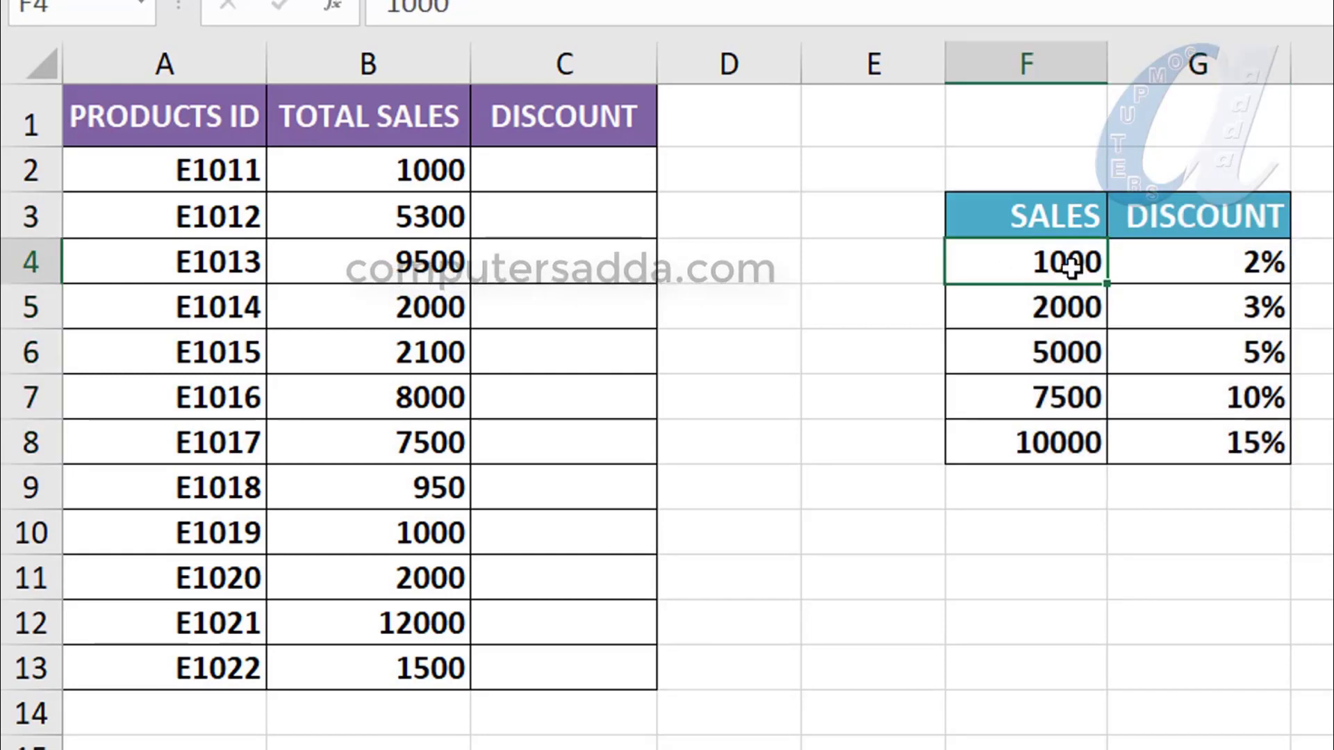
{"action": "left_click", "coordinate": [1196, 268]}
{"action": "left_click", "coordinate": [1052, 316]}
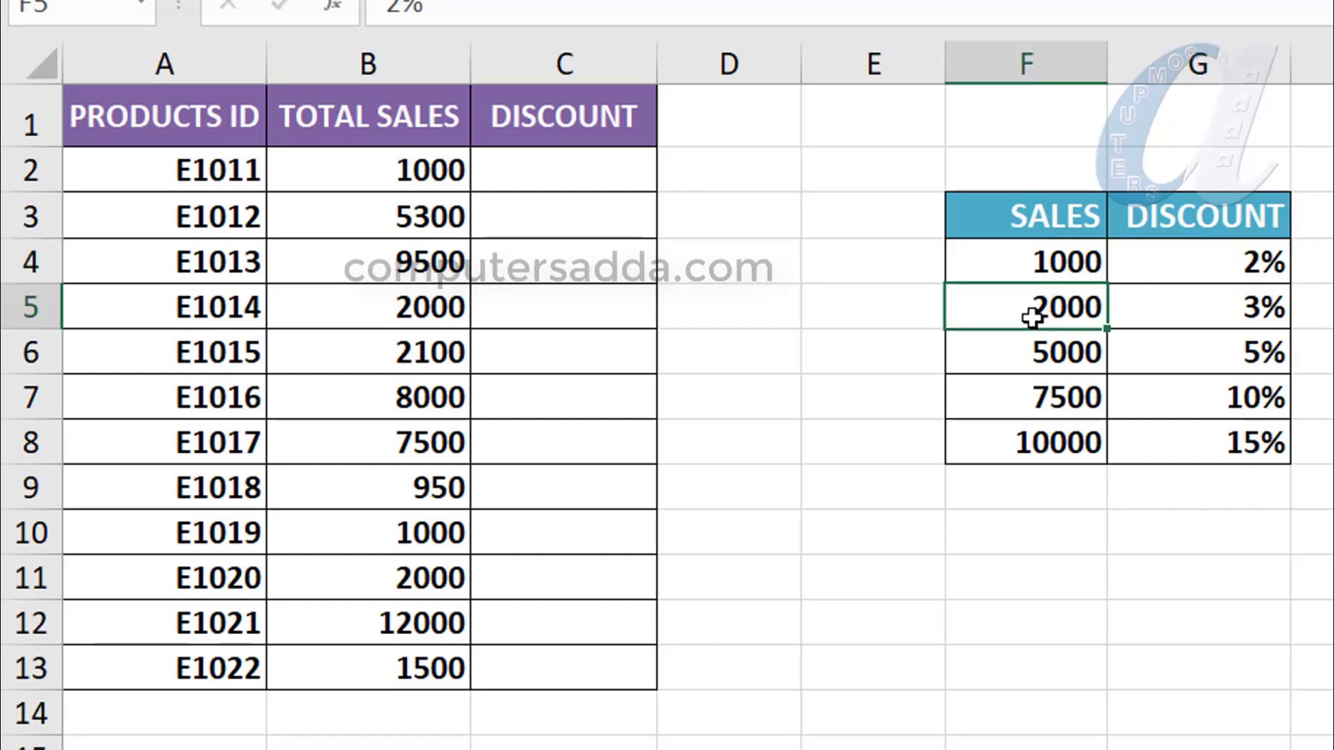
{"action": "left_click", "coordinate": [1219, 311]}
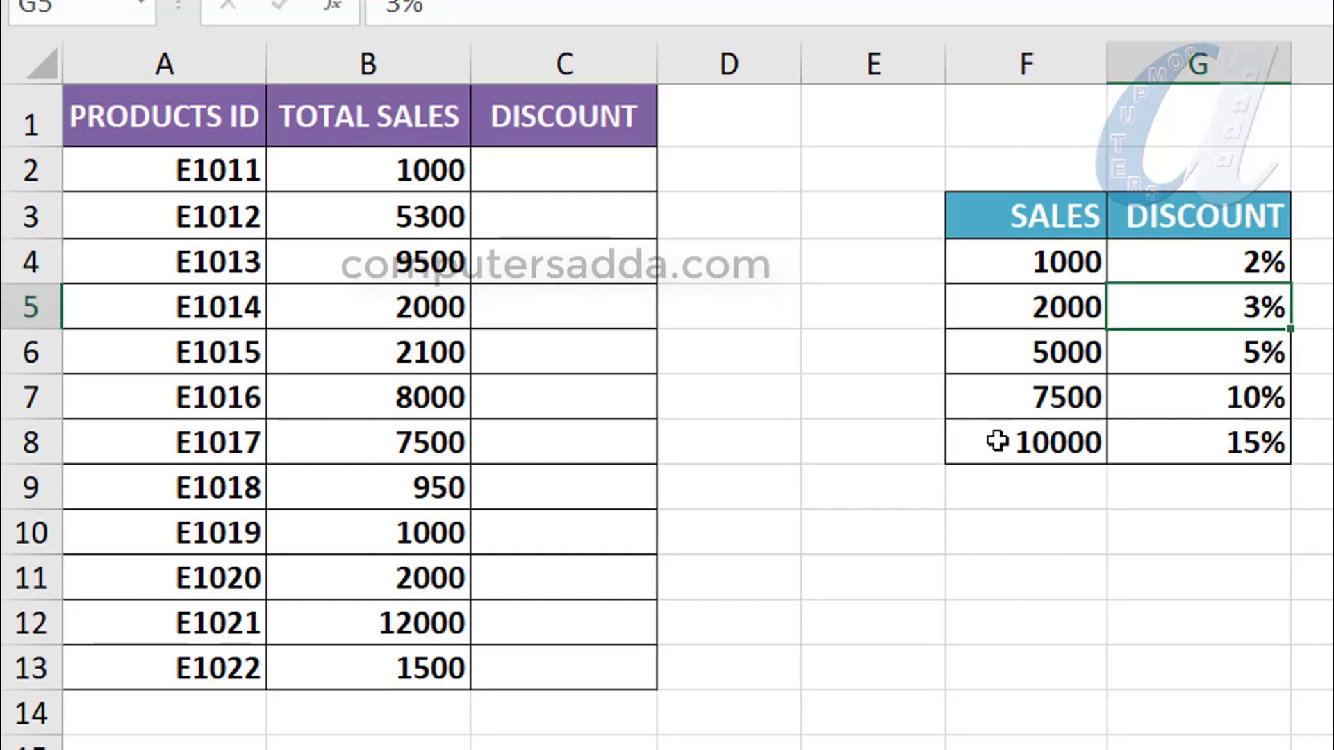
{"action": "left_click", "coordinate": [1221, 446]}
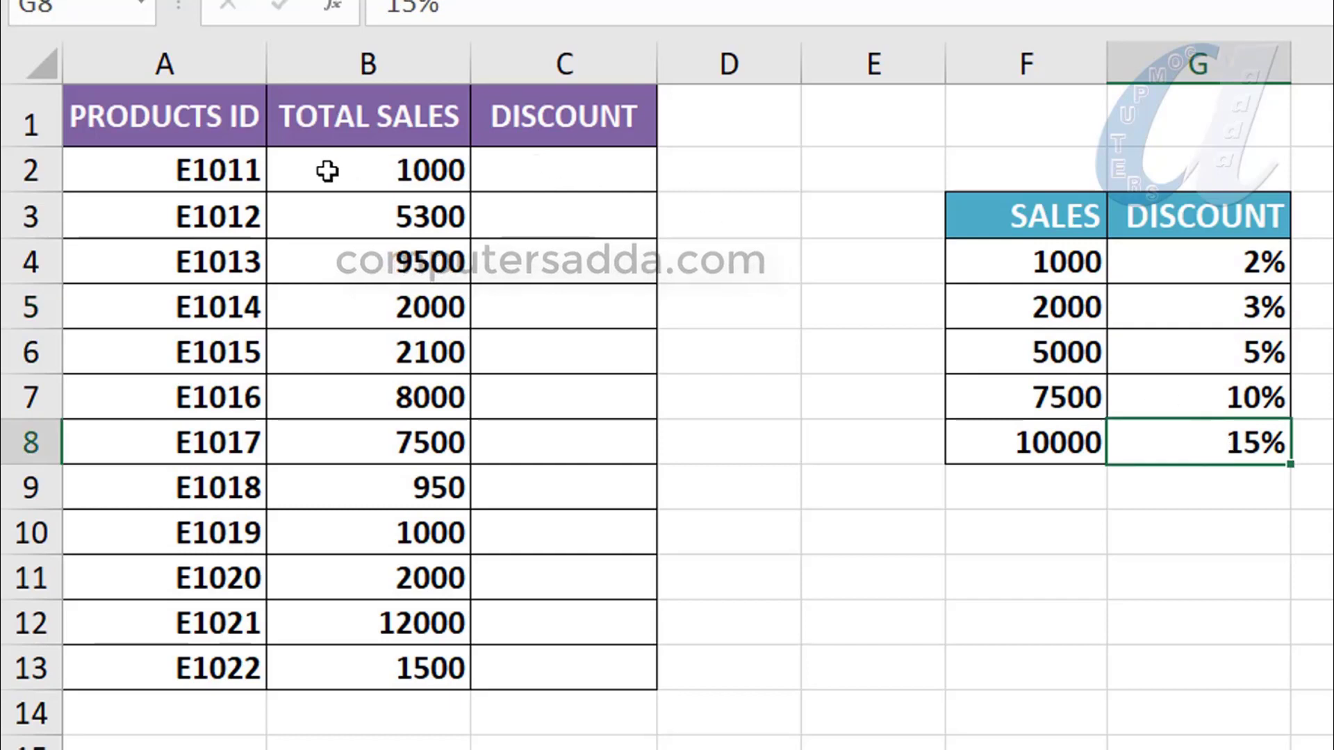
{"action": "left_click_drag", "start_coordinate": [327, 171], "coordinate": [327, 670]}
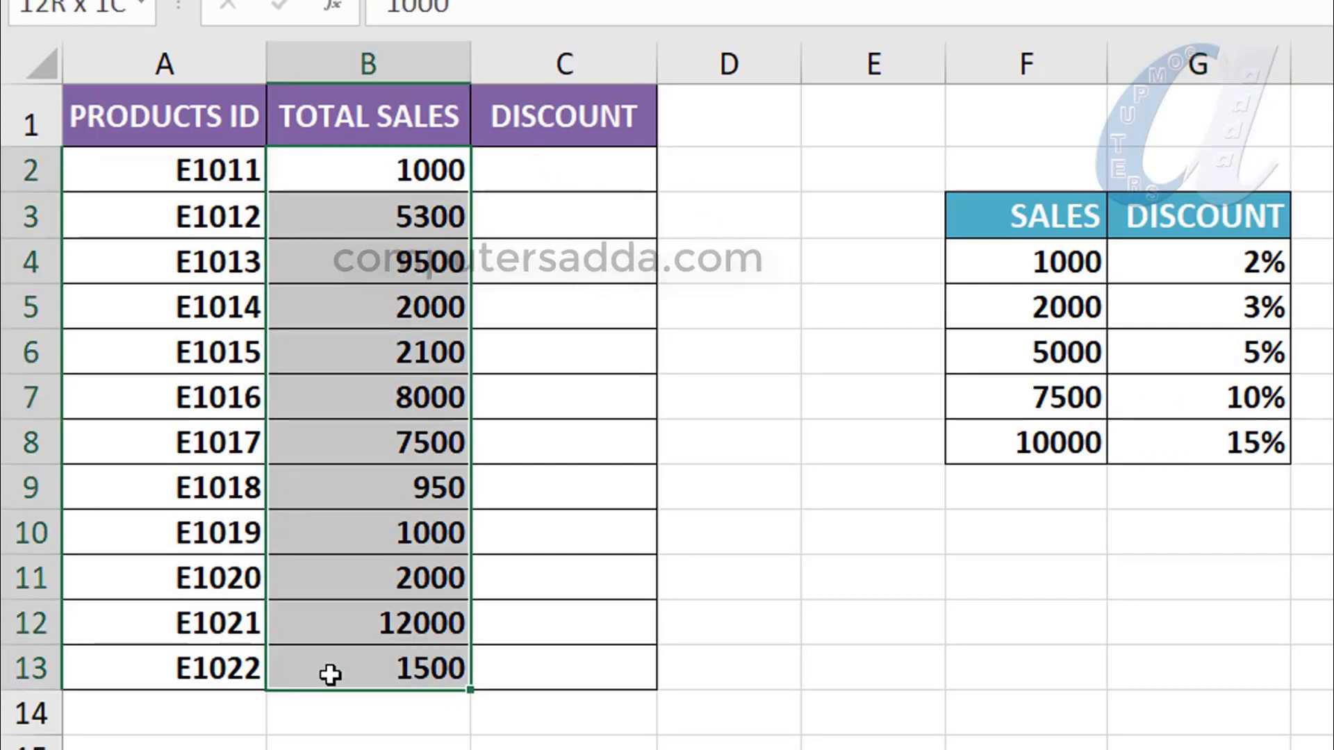
{"action": "left_click_drag", "start_coordinate": [998, 261], "coordinate": [992, 442]}
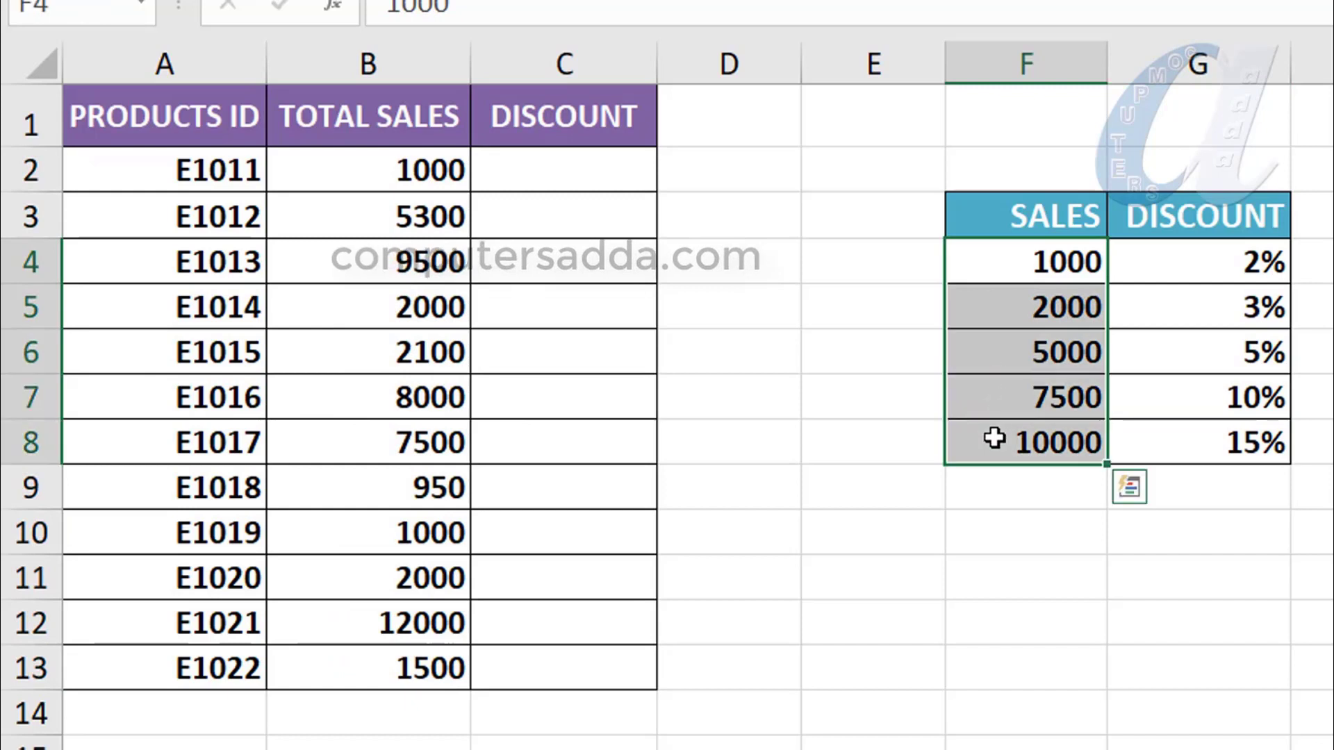
{"action": "left_click_drag", "start_coordinate": [1200, 259], "coordinate": [1190, 437]}
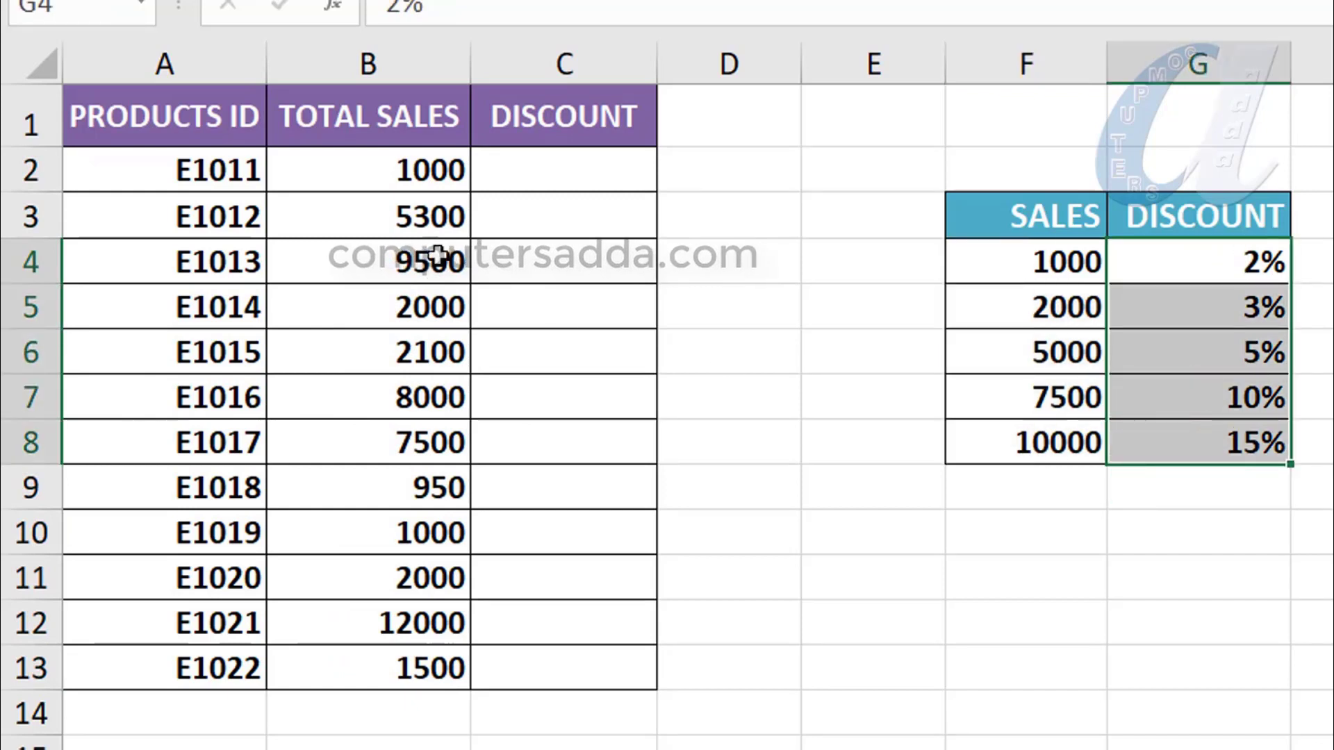
{"action": "left_click_drag", "start_coordinate": [330, 173], "coordinate": [337, 665]}
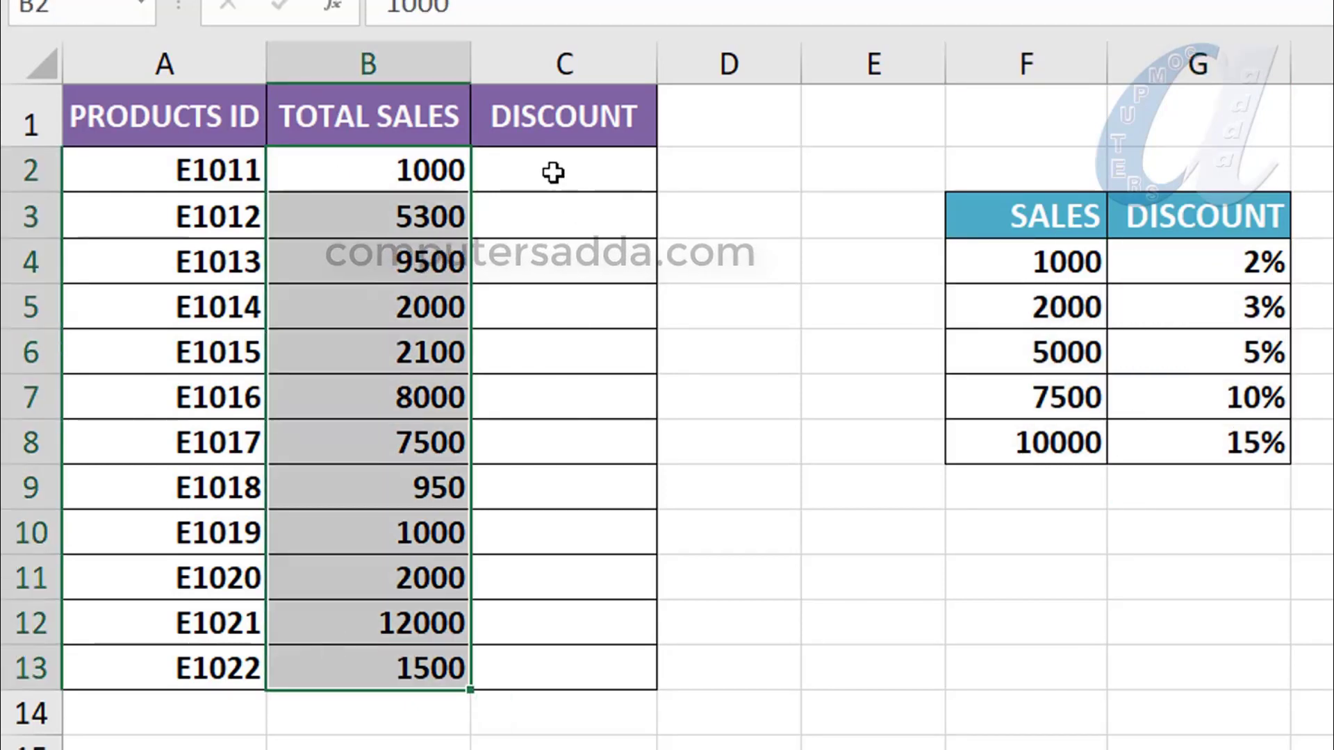
{"action": "left_click_drag", "start_coordinate": [550, 166], "coordinate": [549, 668]}
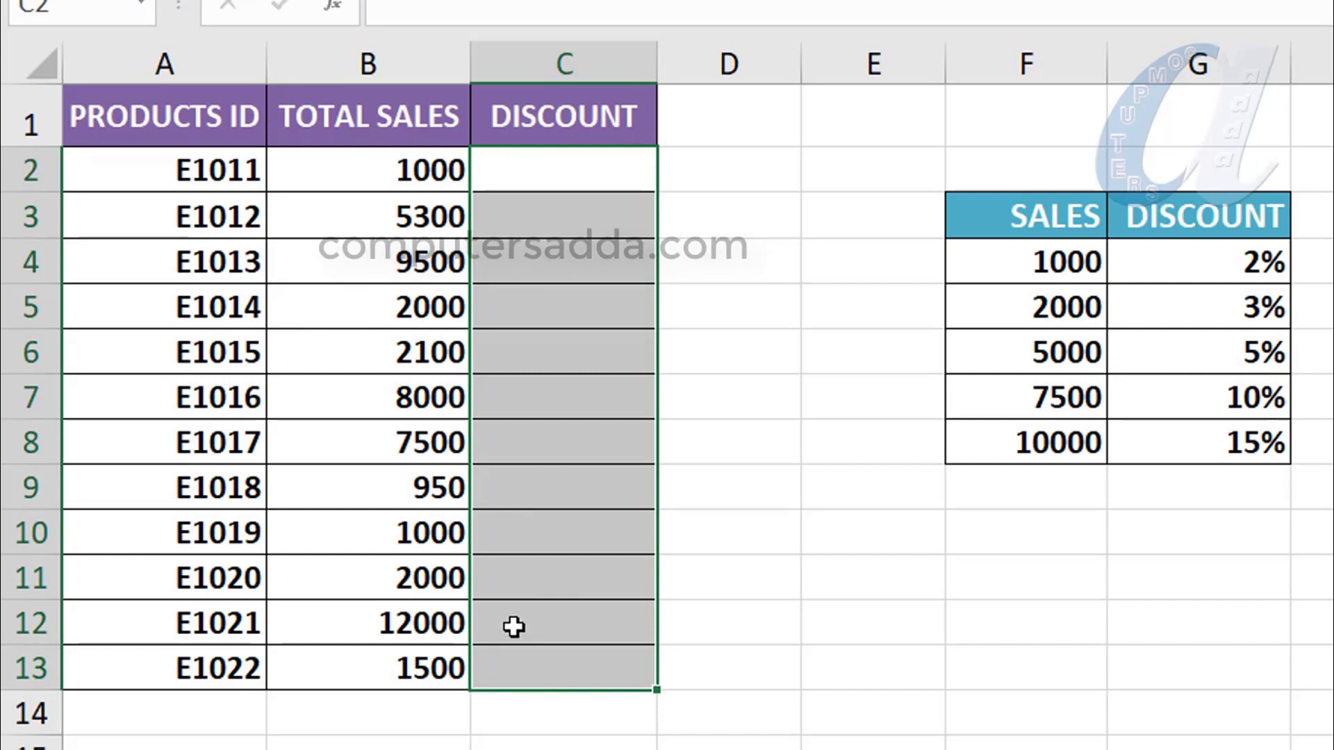
- In C2 start =XLOOKUP with B2 as lookup value and absolute lookup range $F$4:$F$8
{"action": "left_click", "coordinate": [537, 172]}
{"action": "type", "text": "=x"}
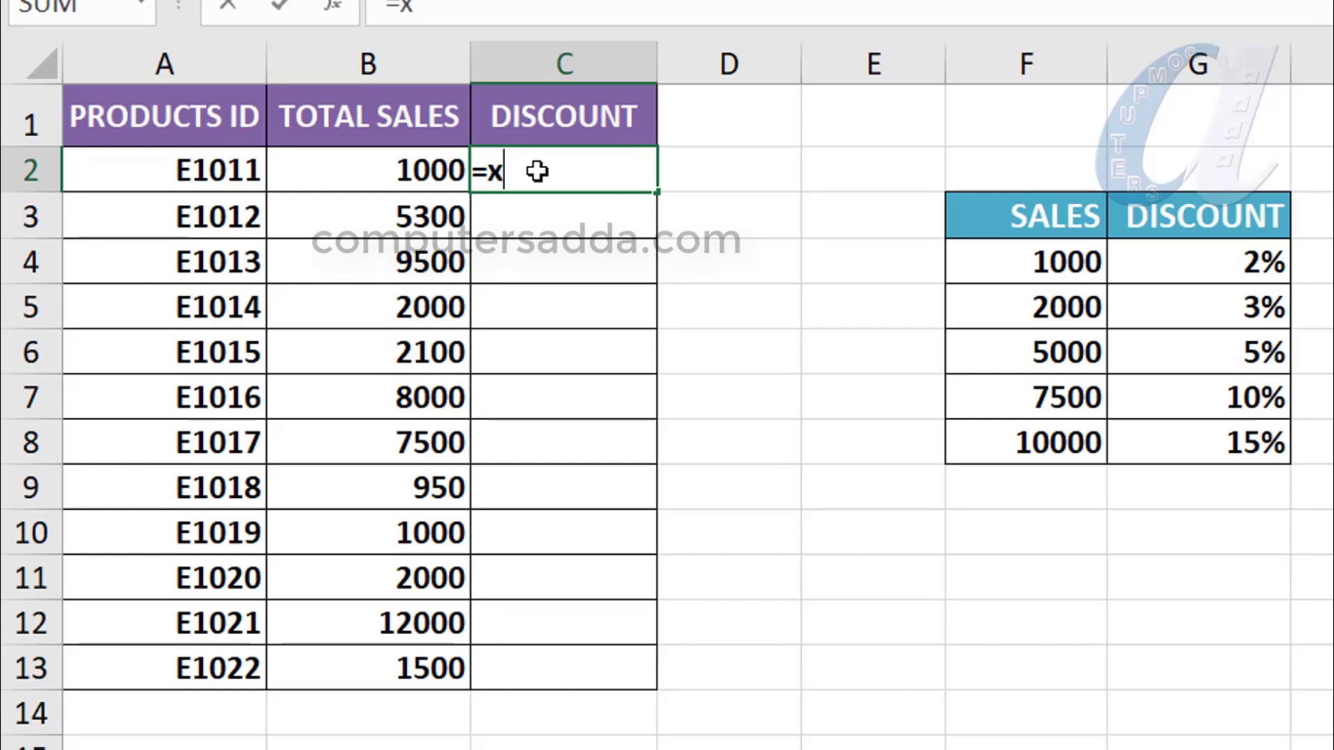
{"action": "type", "text": "l"}
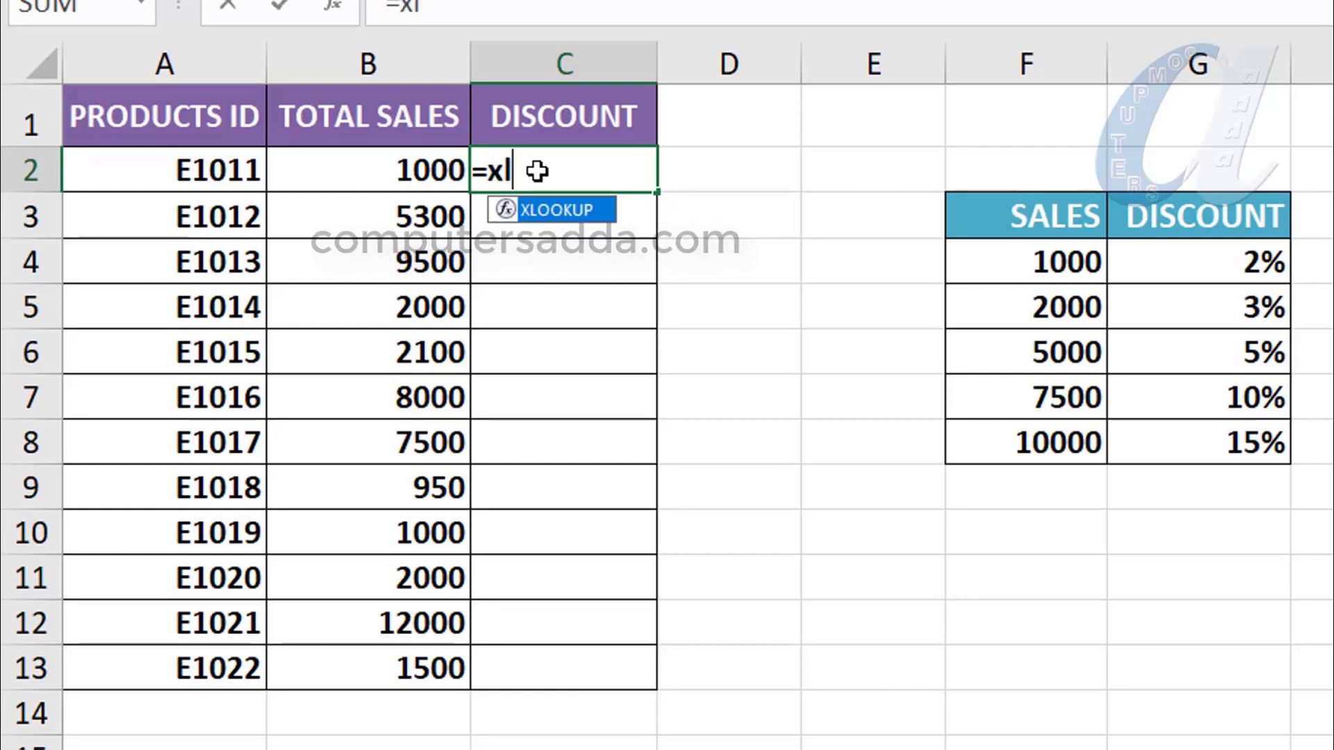
{"action": "type", "text": "o"}
{"action": "key", "text": "Tab"}
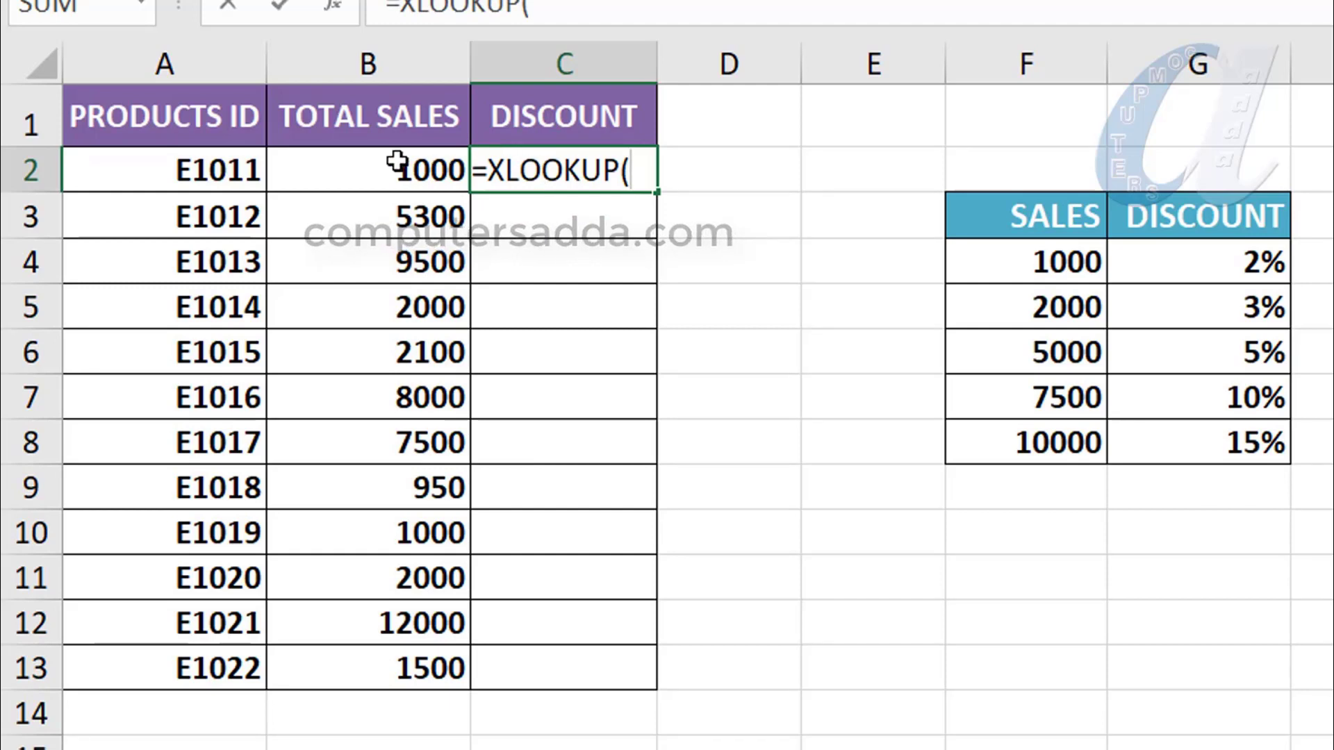
{"action": "left_click", "coordinate": [364, 175]}
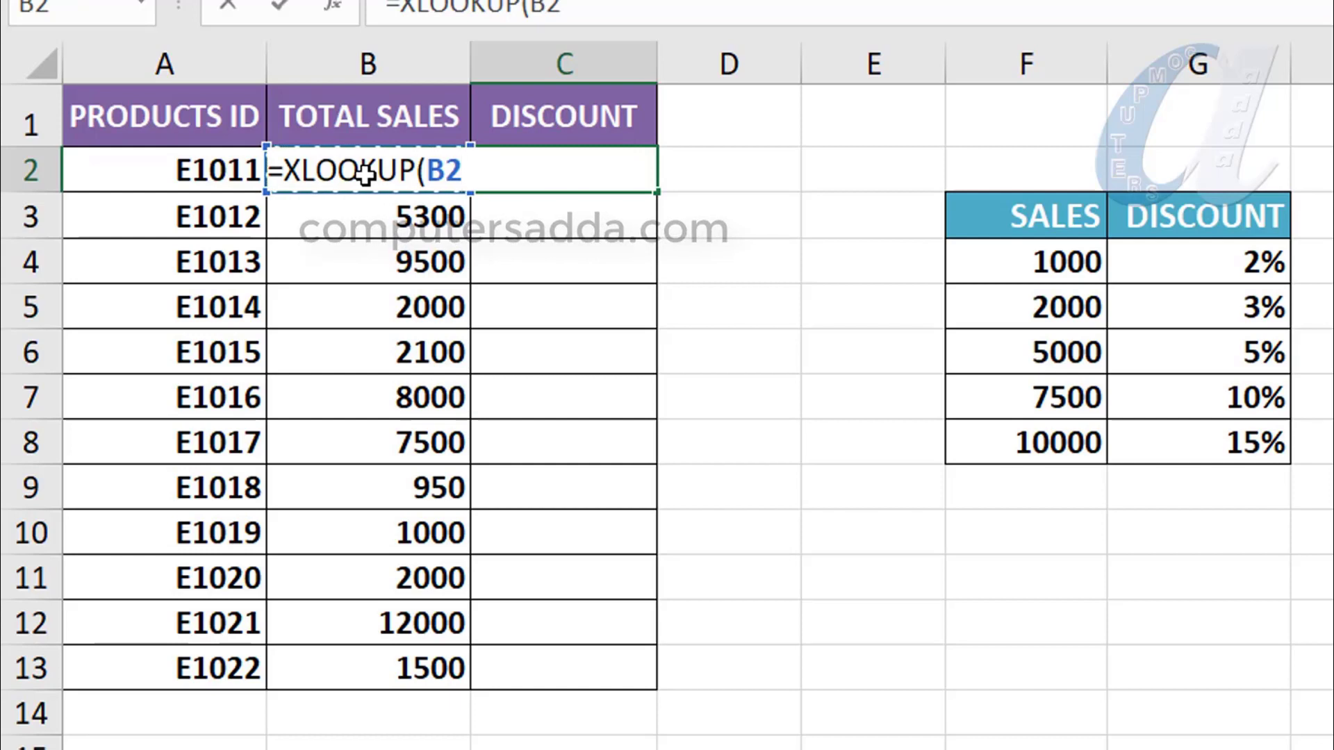
{"action": "type", "text": ","}
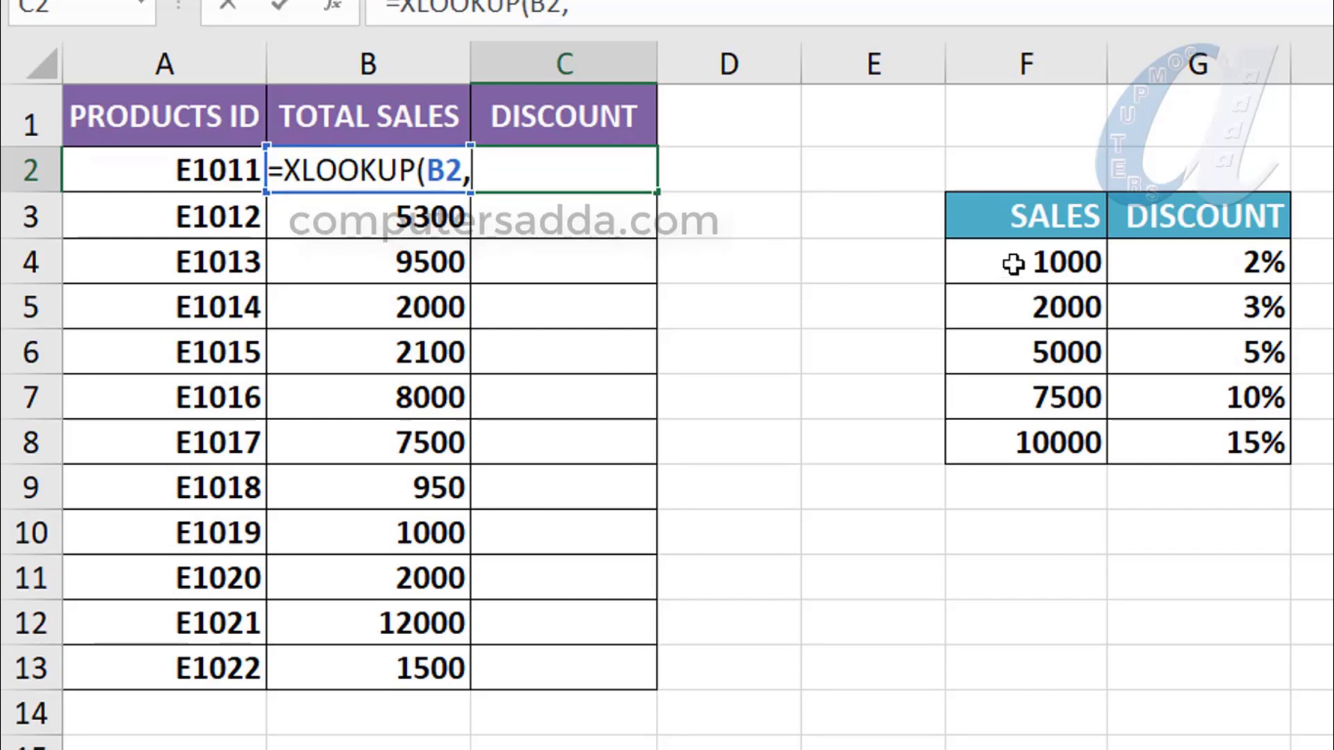
{"action": "left_click_drag", "start_coordinate": [1013, 261], "coordinate": [1014, 455]}
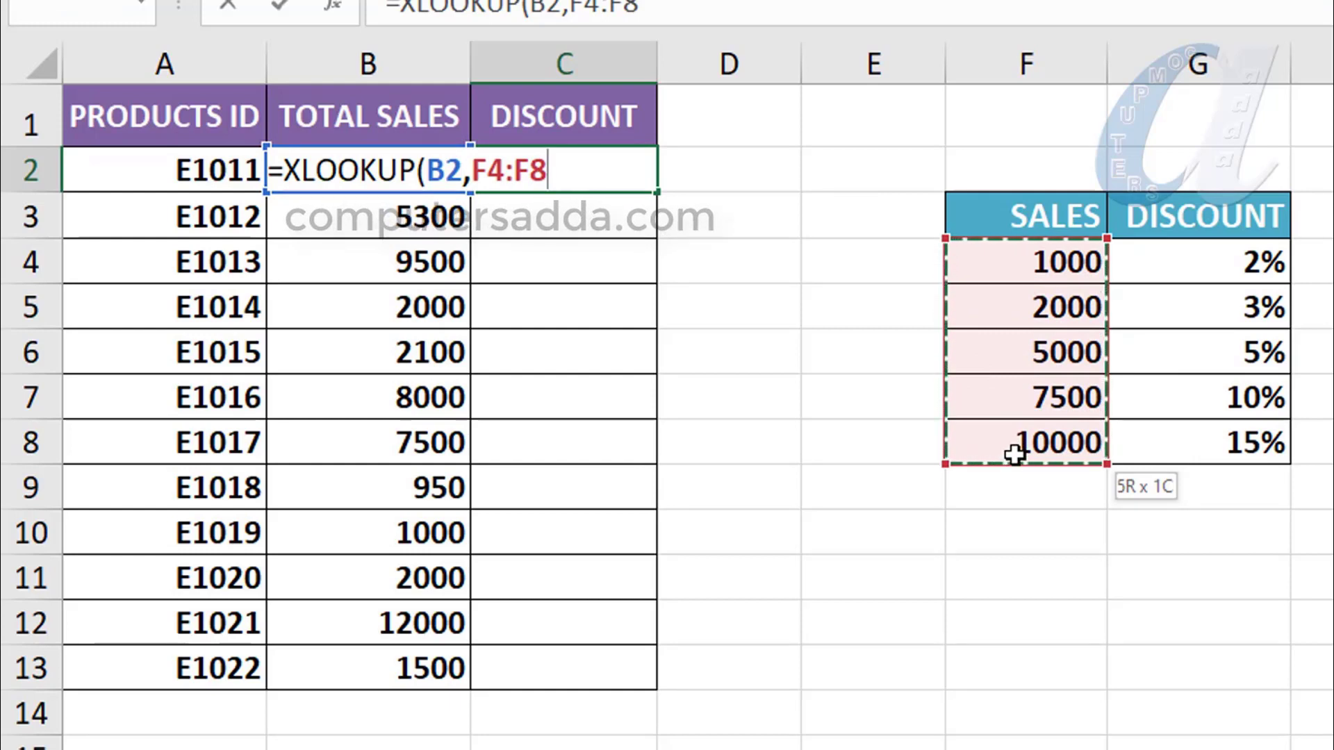
{"action": "key", "text": "F4"}
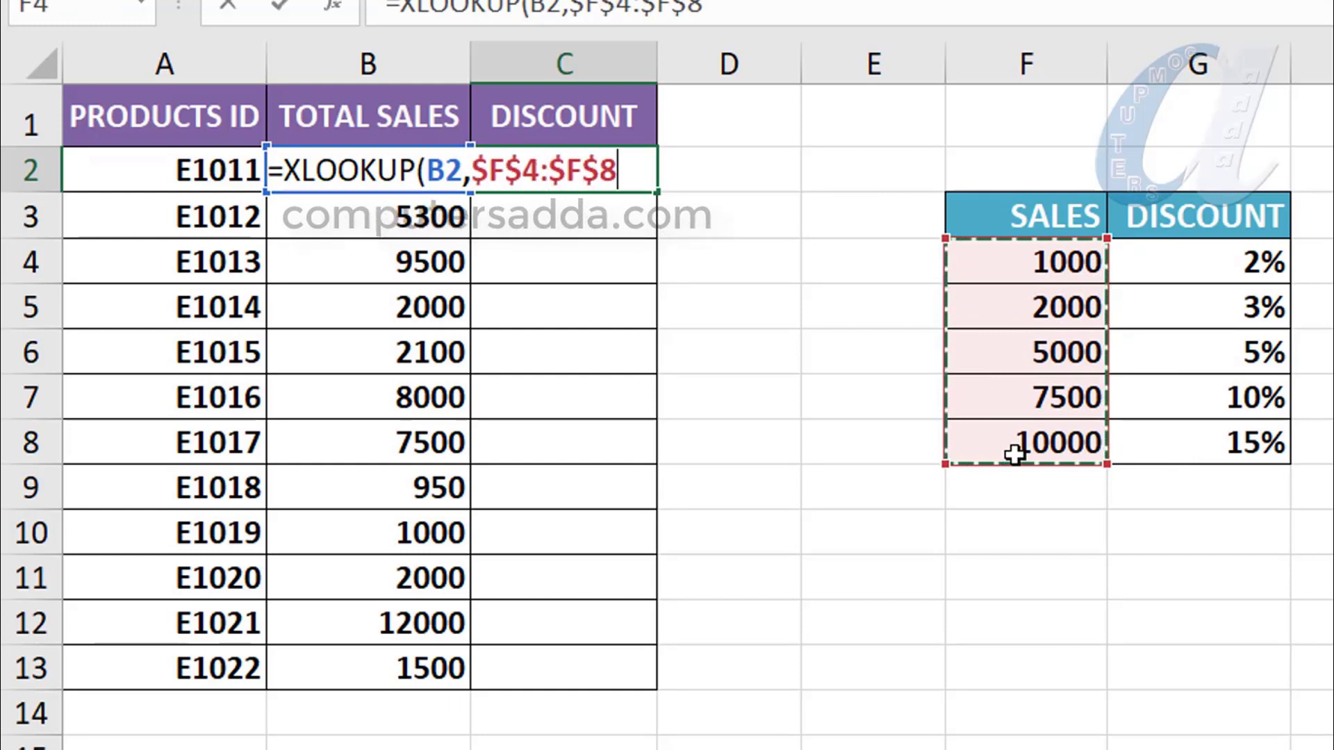
{"action": "type", "text": ","}
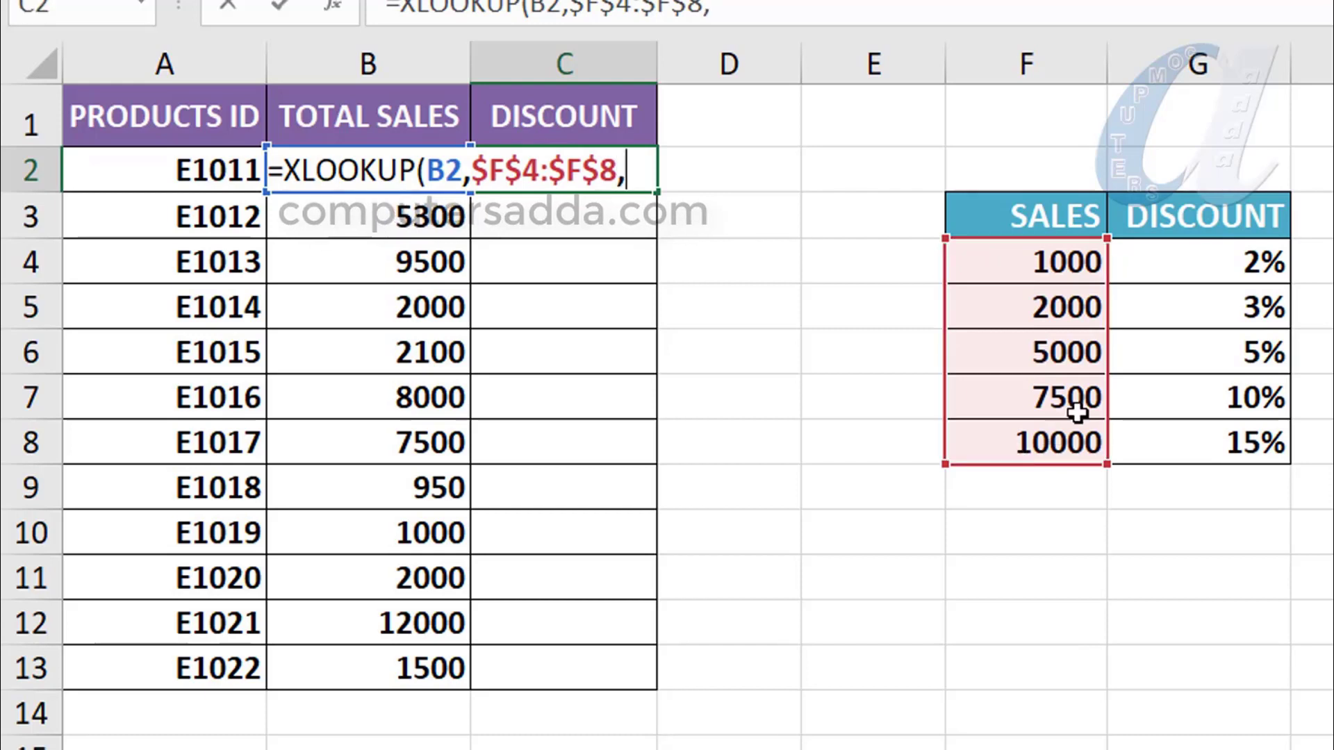
- Add the absolute return range $G$4:$G$8 and enter the formula, giving 2% in C2
{"action": "left_click", "coordinate": [1191, 259]}
{"action": "left_click_drag", "start_coordinate": [1190, 342], "coordinate": [1193, 448]}
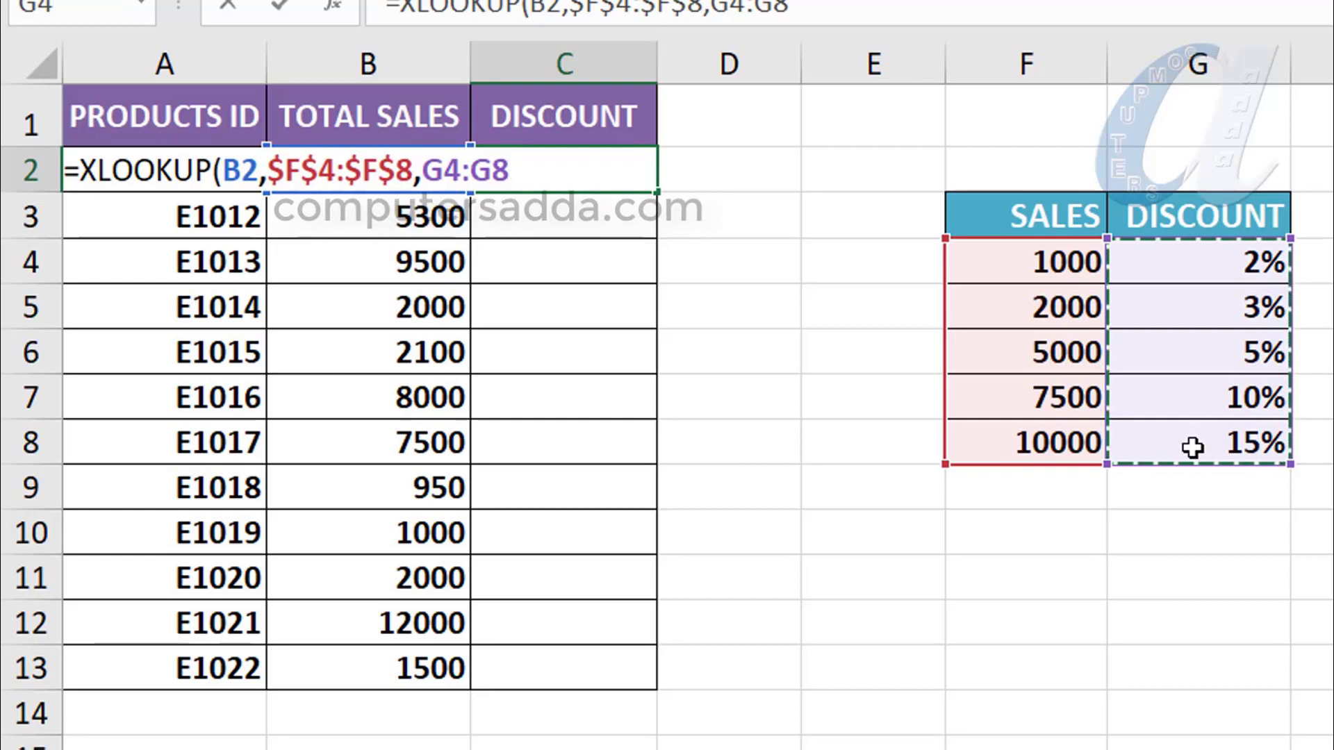
{"action": "key", "text": "F4"}
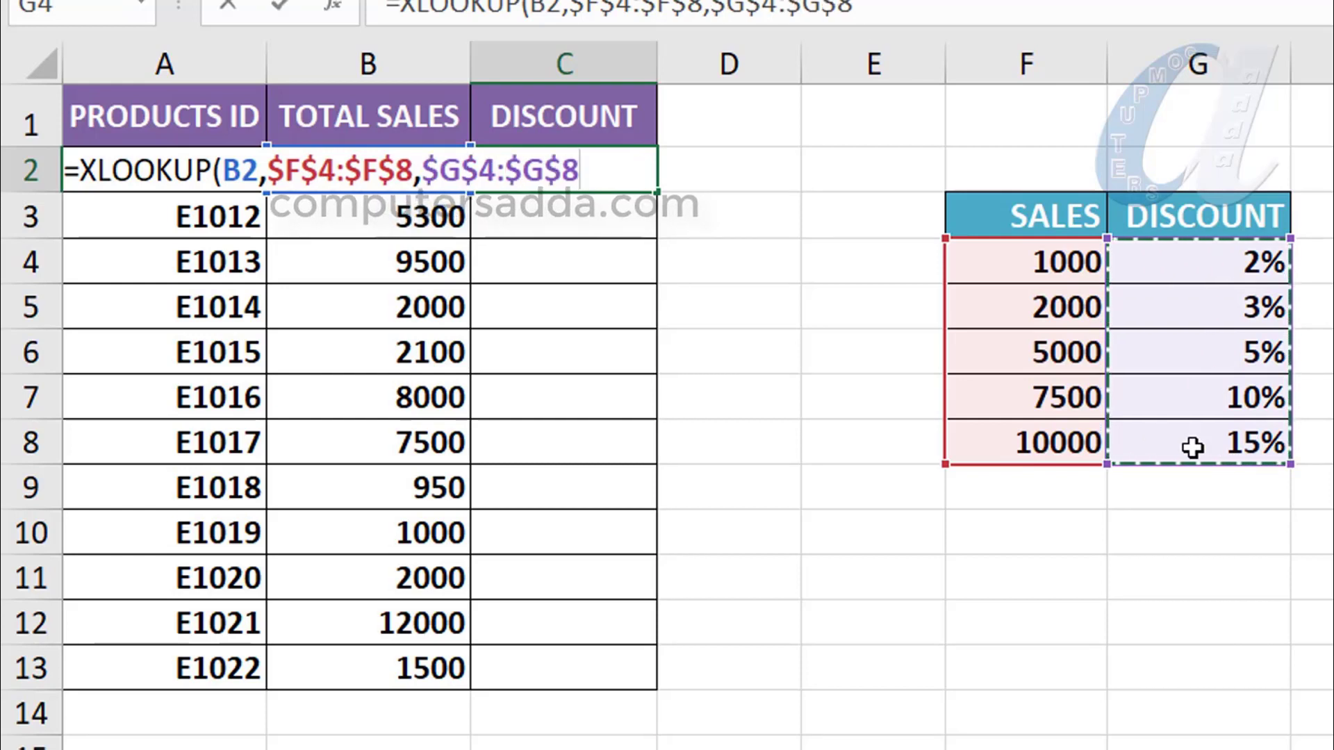
{"action": "type", "text": ")"}
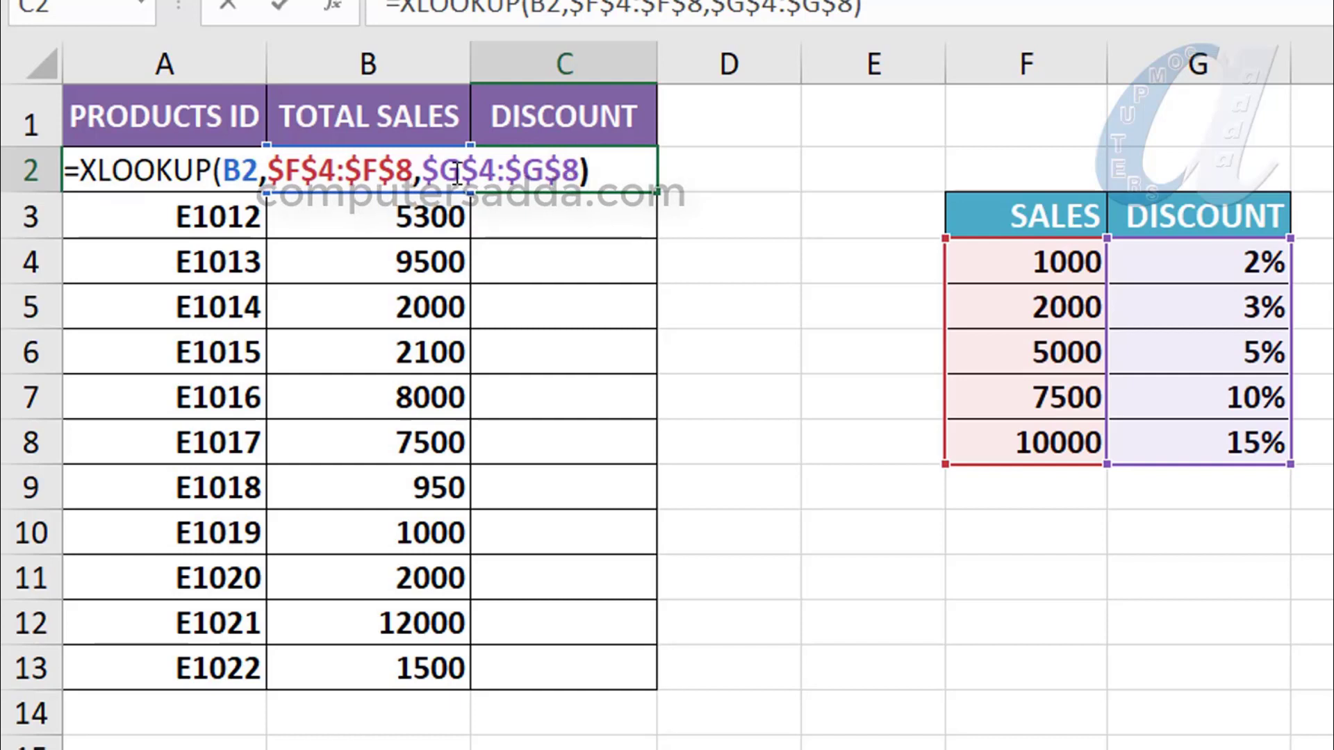
{"action": "key", "text": "Return"}
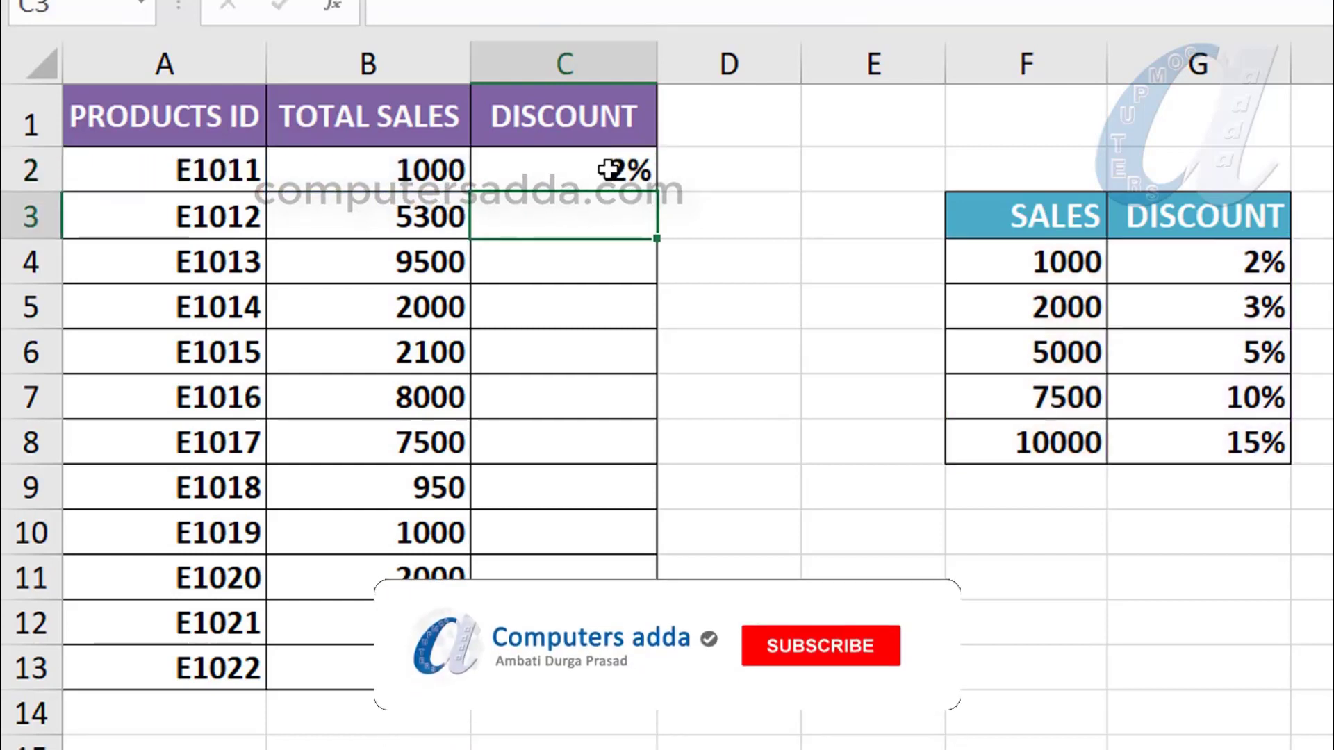
{"action": "left_click", "coordinate": [604, 171]}
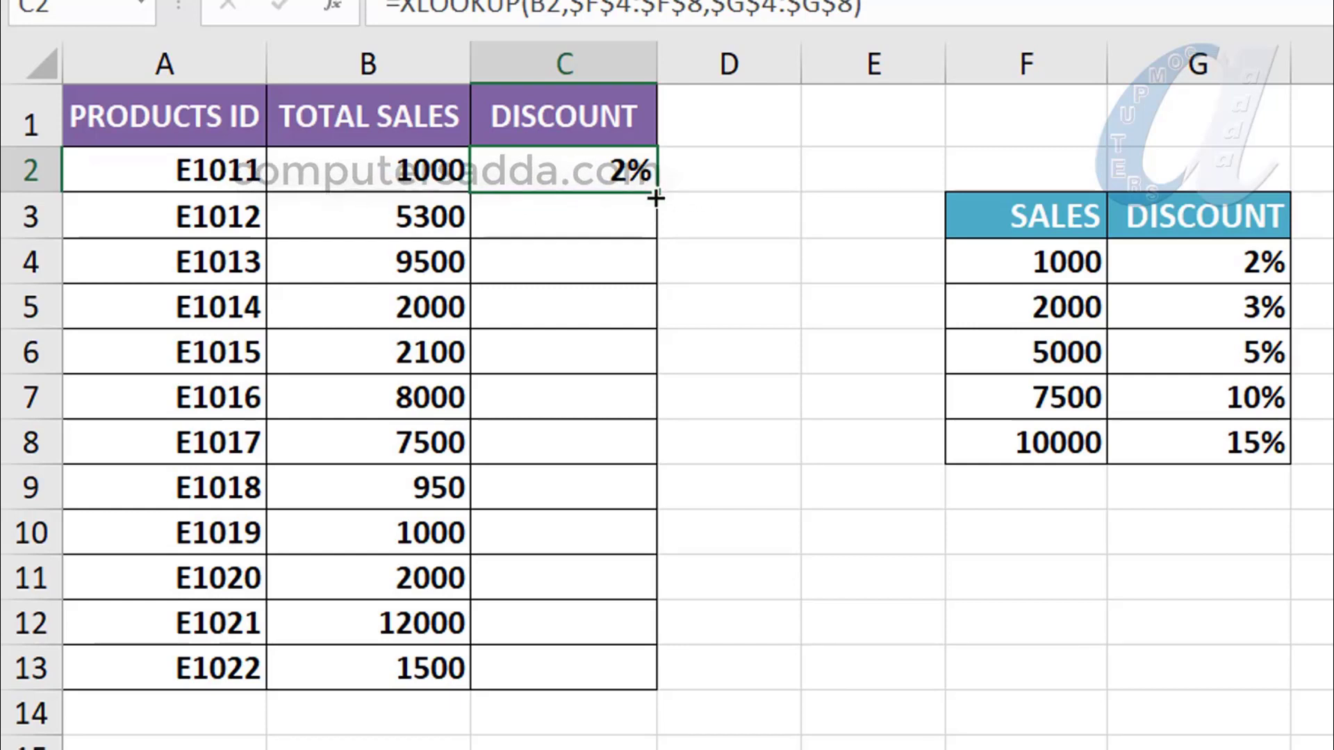
- Fill the XLOOKUP discount formula down to C13, compare C5, C8, C10:C11, then edit C2
{"action": "left_click_drag", "start_coordinate": [656, 199], "coordinate": [635, 691]}
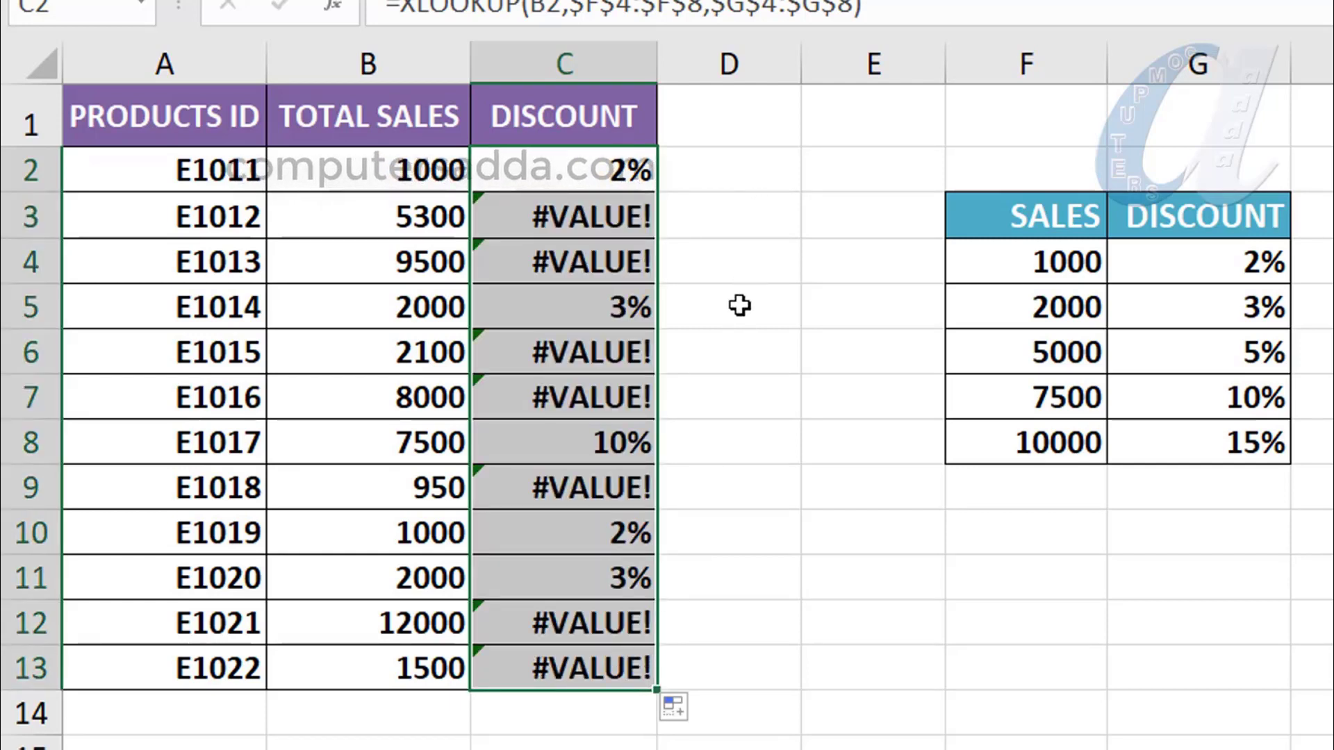
{"action": "left_click", "coordinate": [585, 313]}
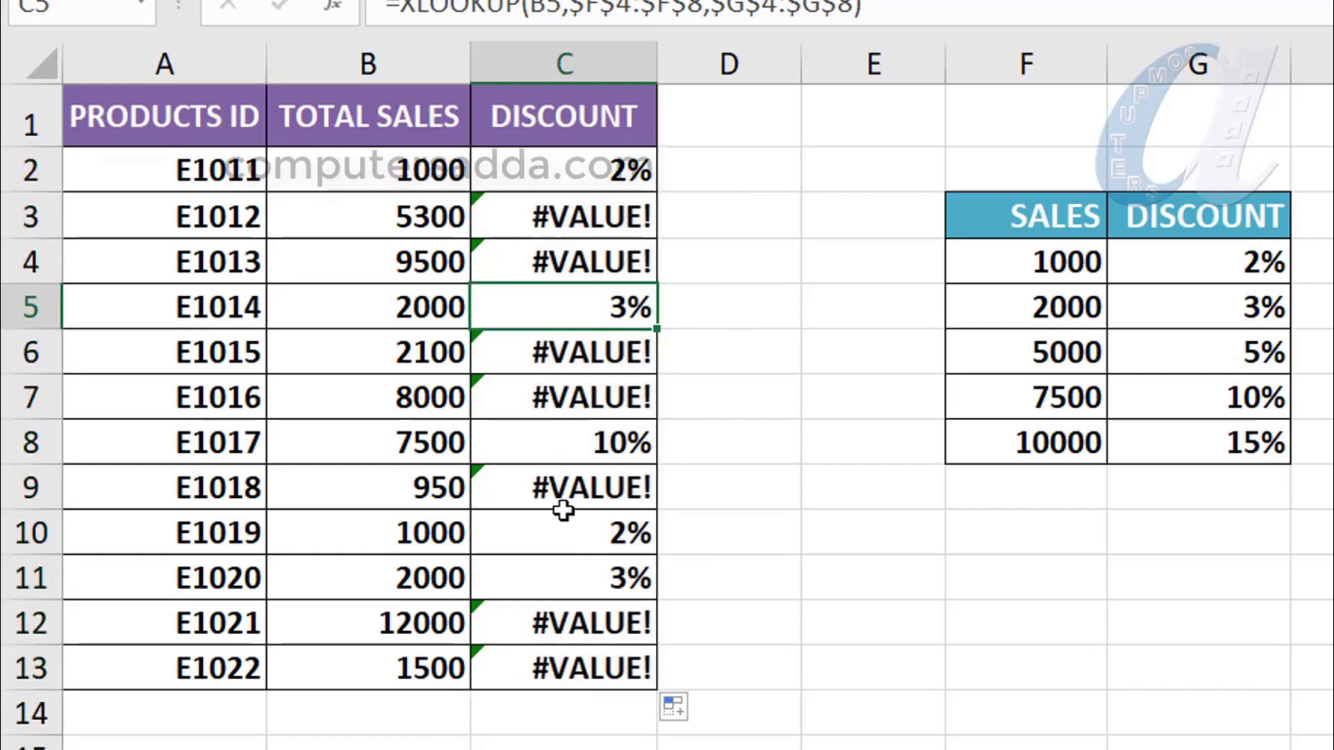
{"action": "left_click", "coordinate": [585, 448]}
{"action": "left_click_drag", "start_coordinate": [576, 537], "coordinate": [575, 582]}
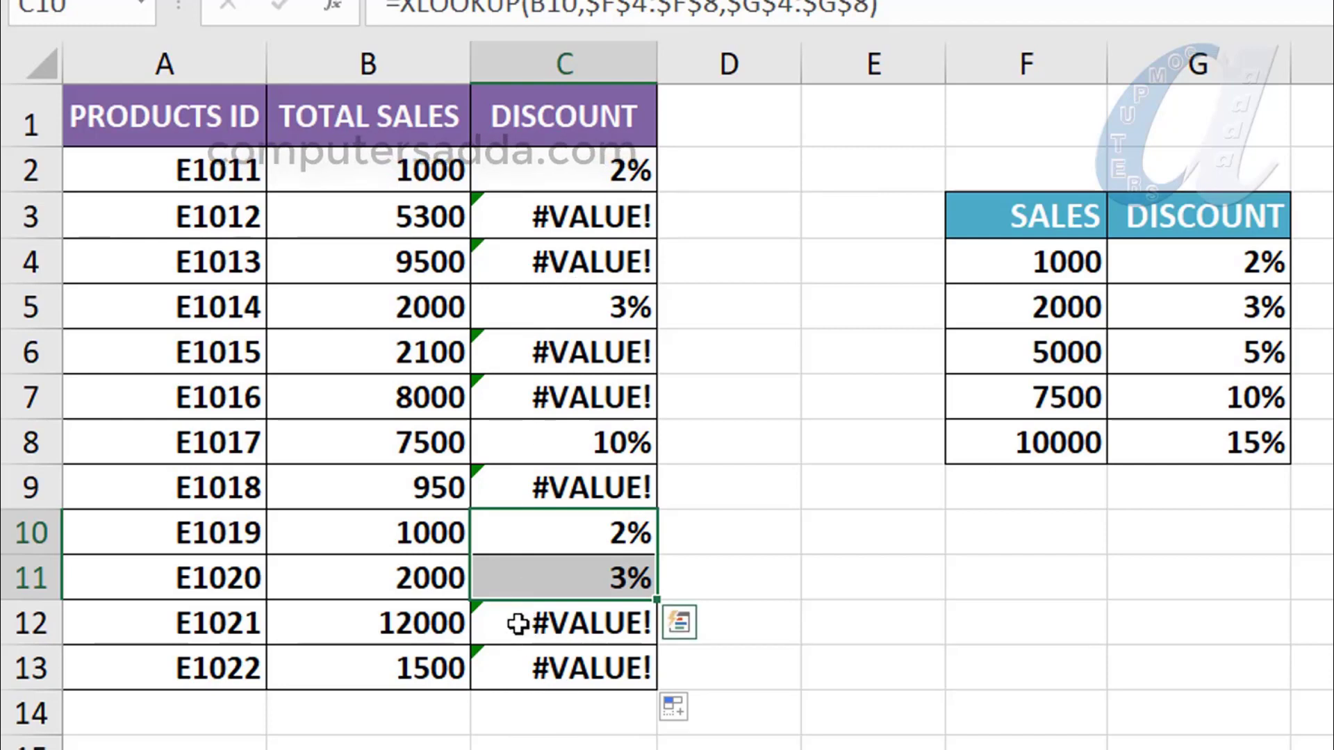
{"action": "double_click", "coordinate": [577, 174]}
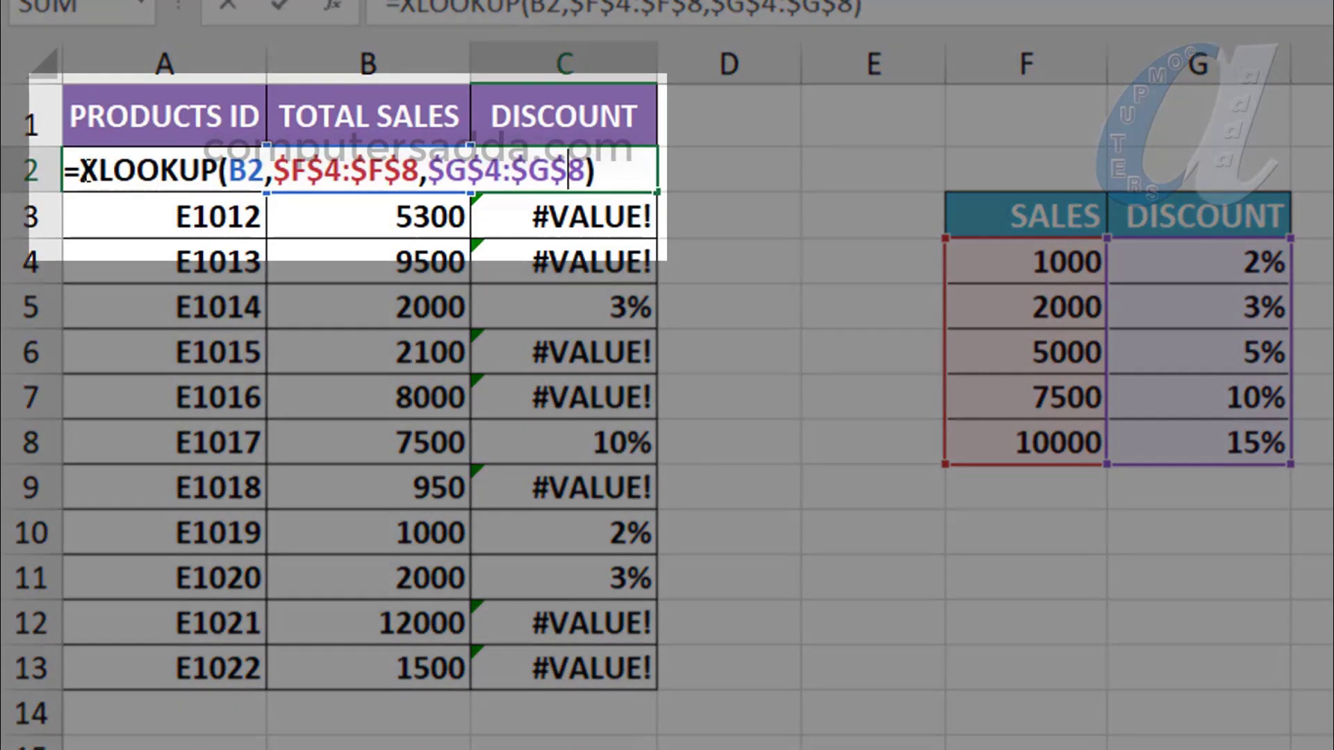
- Wrap C2's XLOOKUP in IFERROR with 0 as fallback and fill it down to C13
{"action": "left_click", "coordinate": [85, 170]}
{"action": "type", "text": "i"}
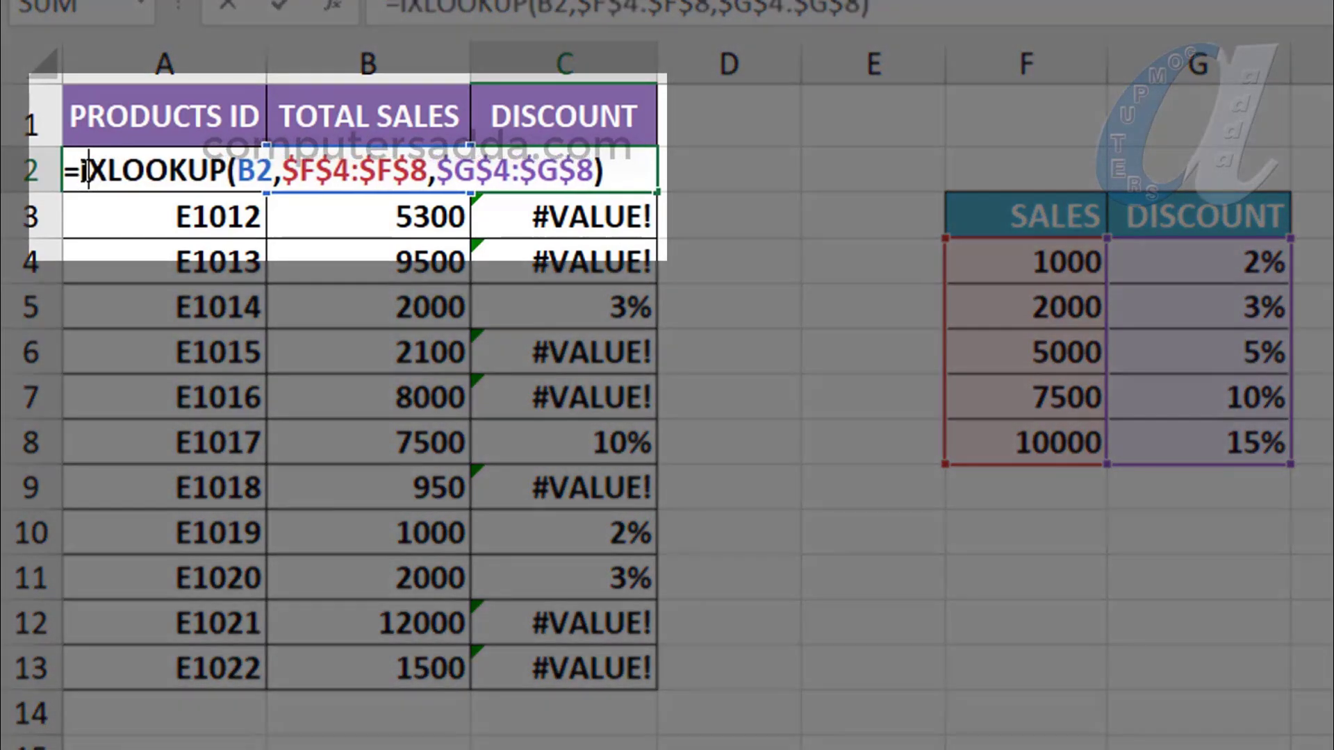
{"action": "type", "text": "fer"}
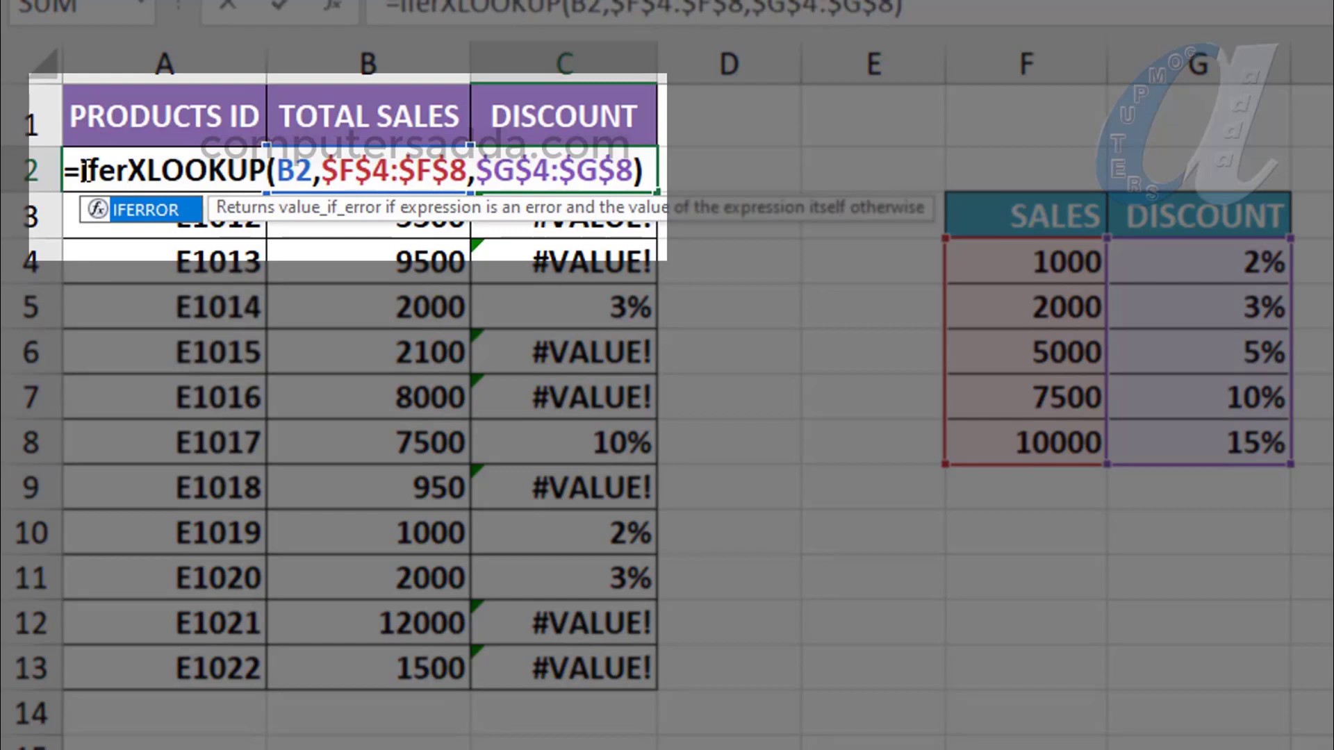
{"action": "key", "text": "Tab"}
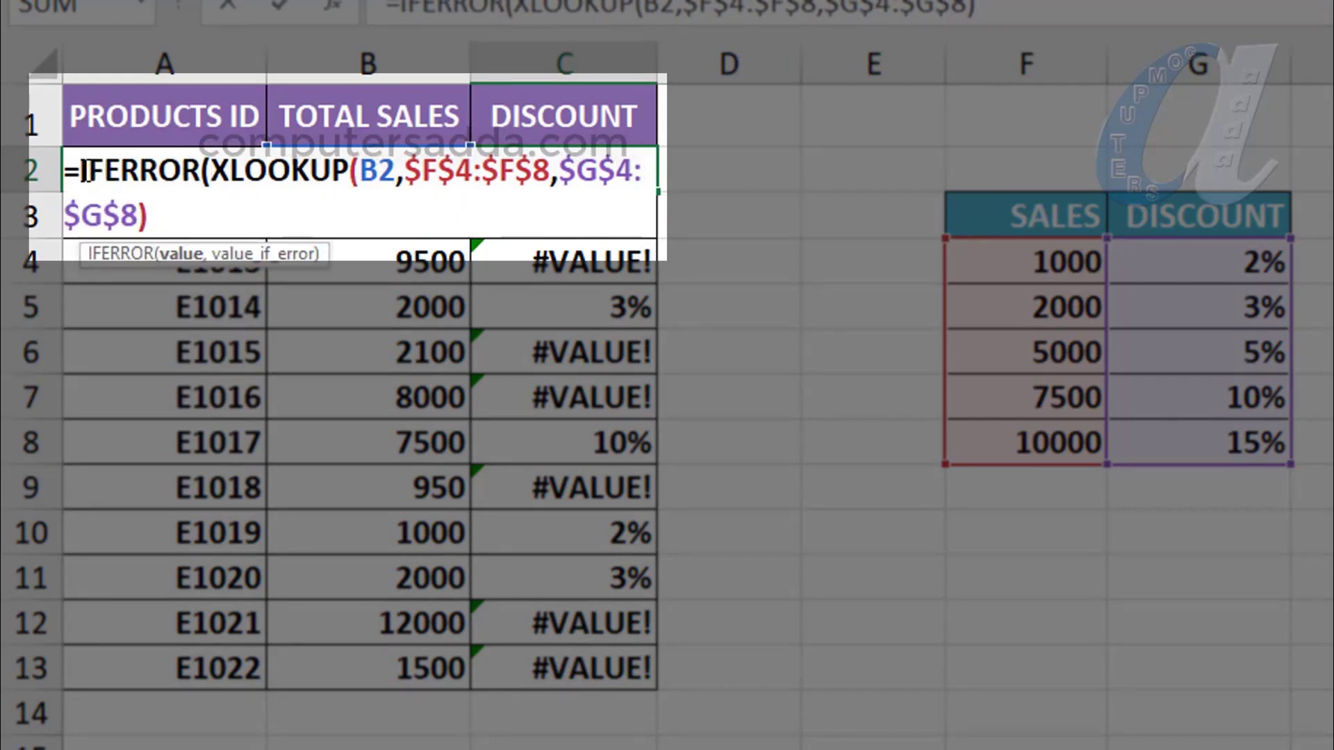
{"action": "left_click", "coordinate": [163, 219]}
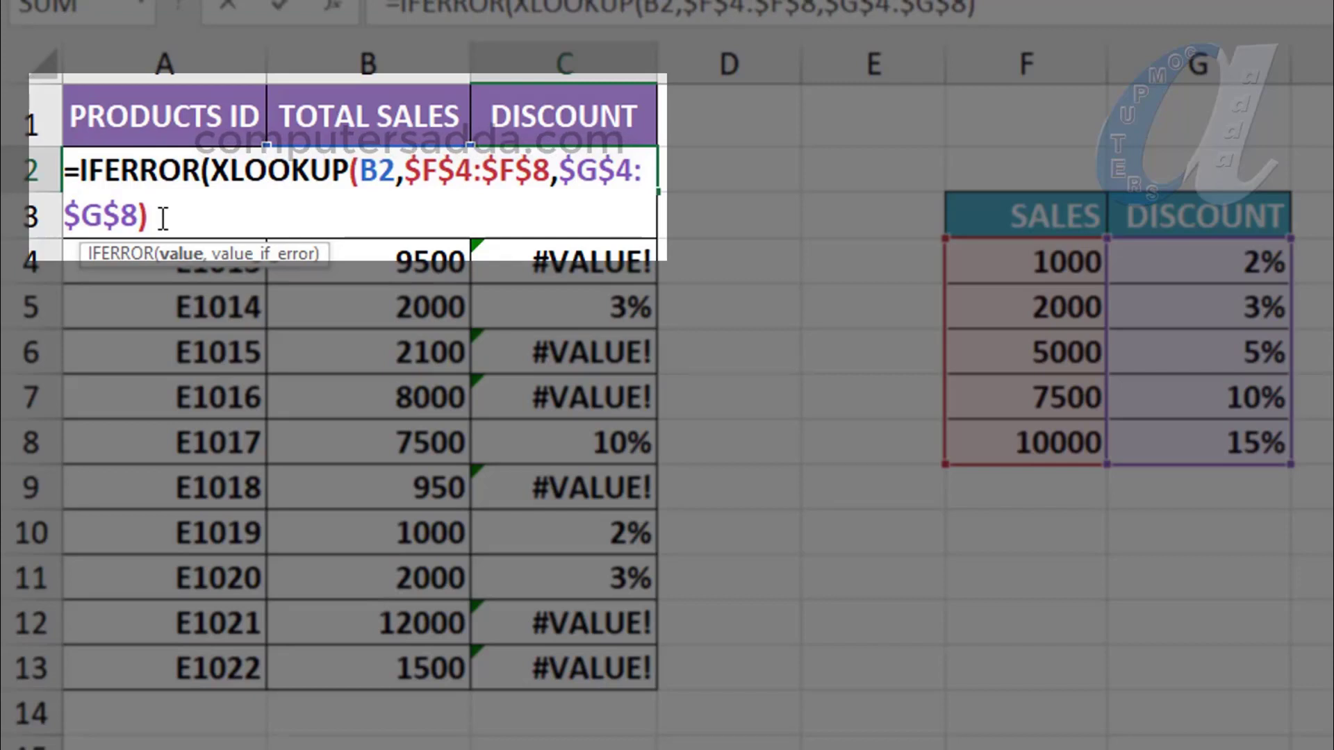
{"action": "type", "text": ", "}
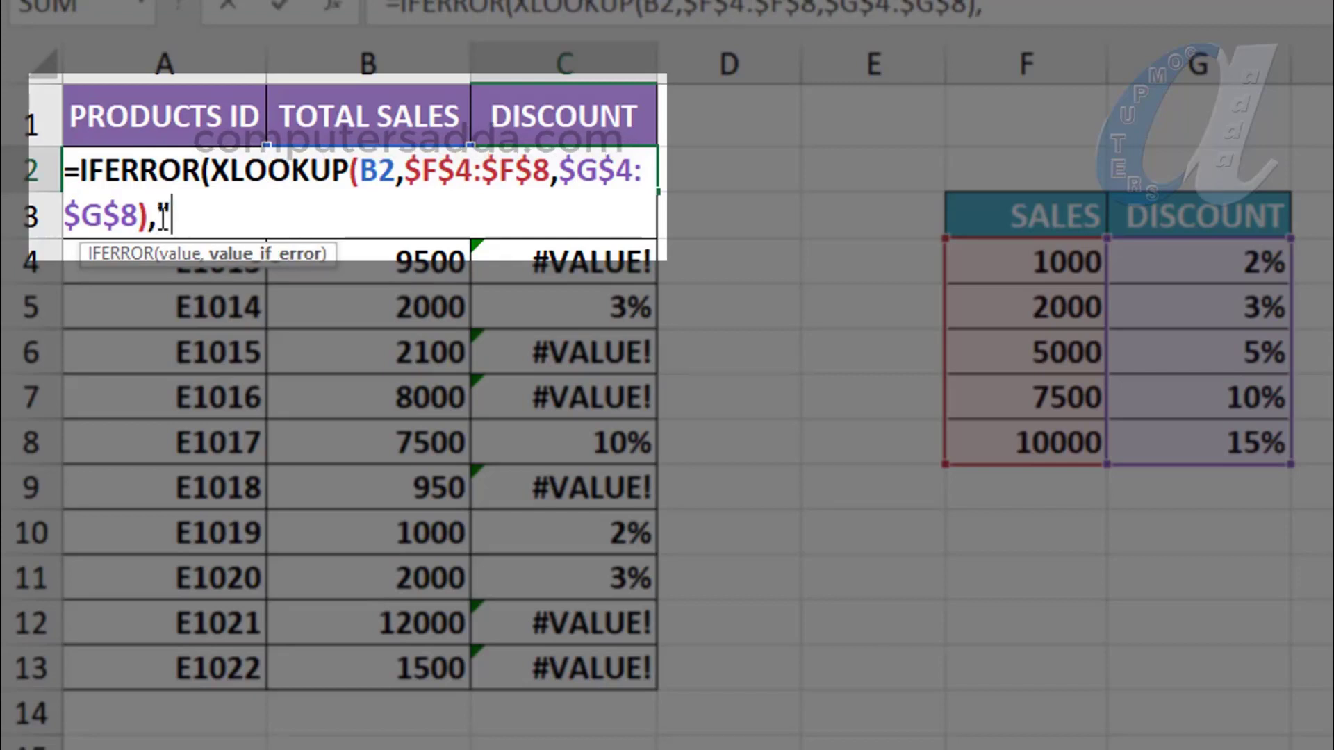
{"action": "type", "text": "0"}
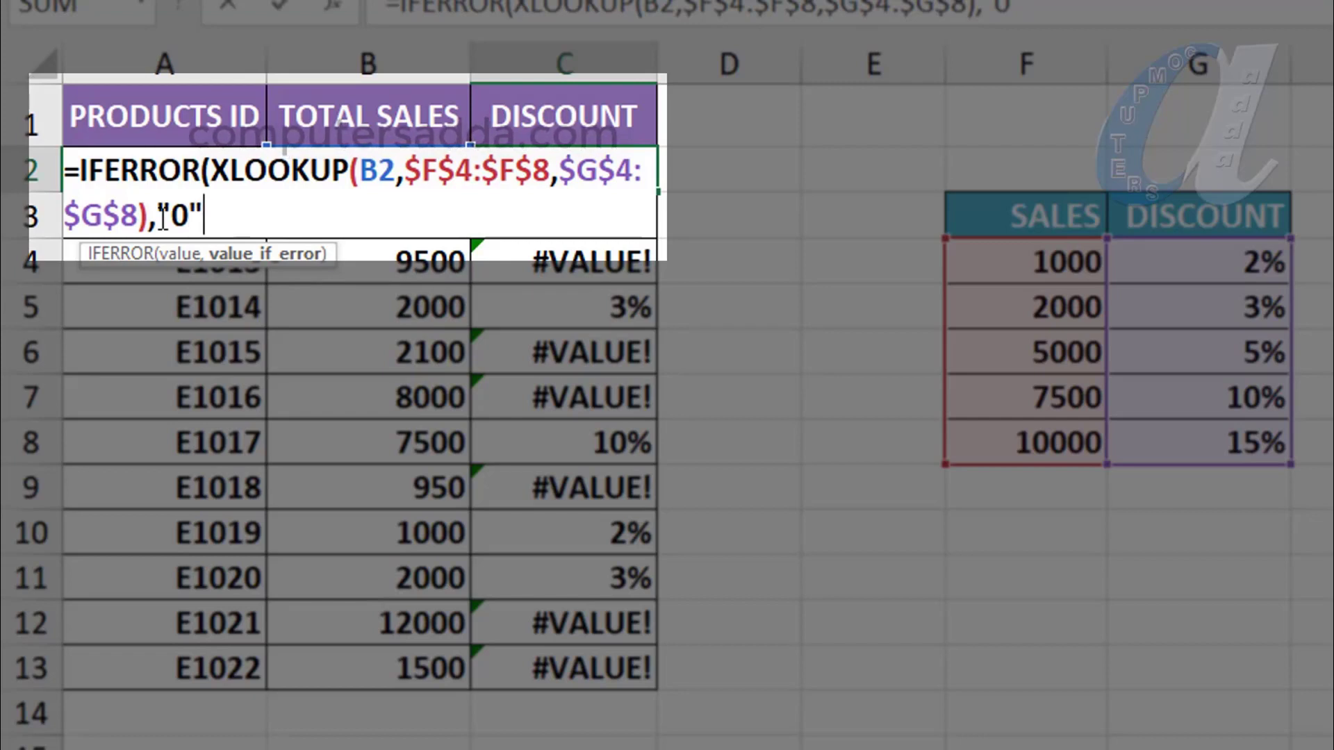
{"action": "key", "text": "Return"}
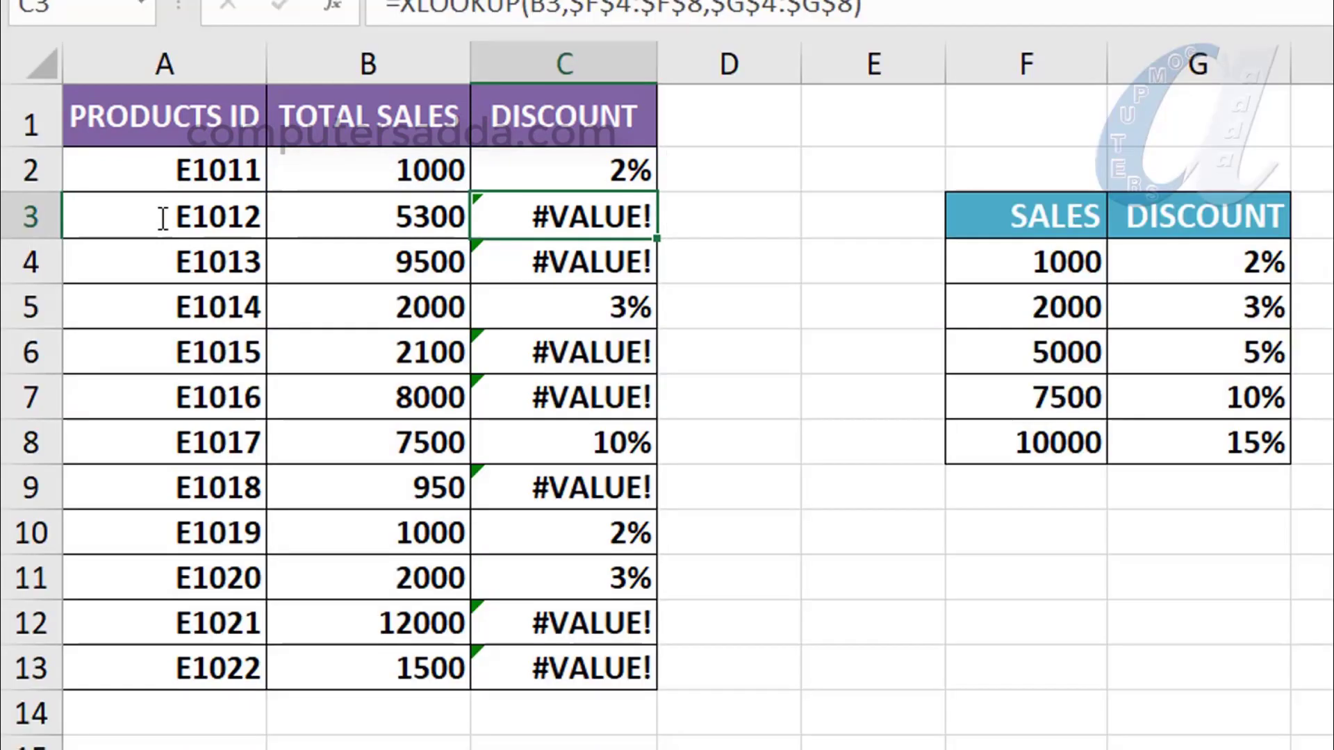
{"action": "left_click", "coordinate": [560, 177]}
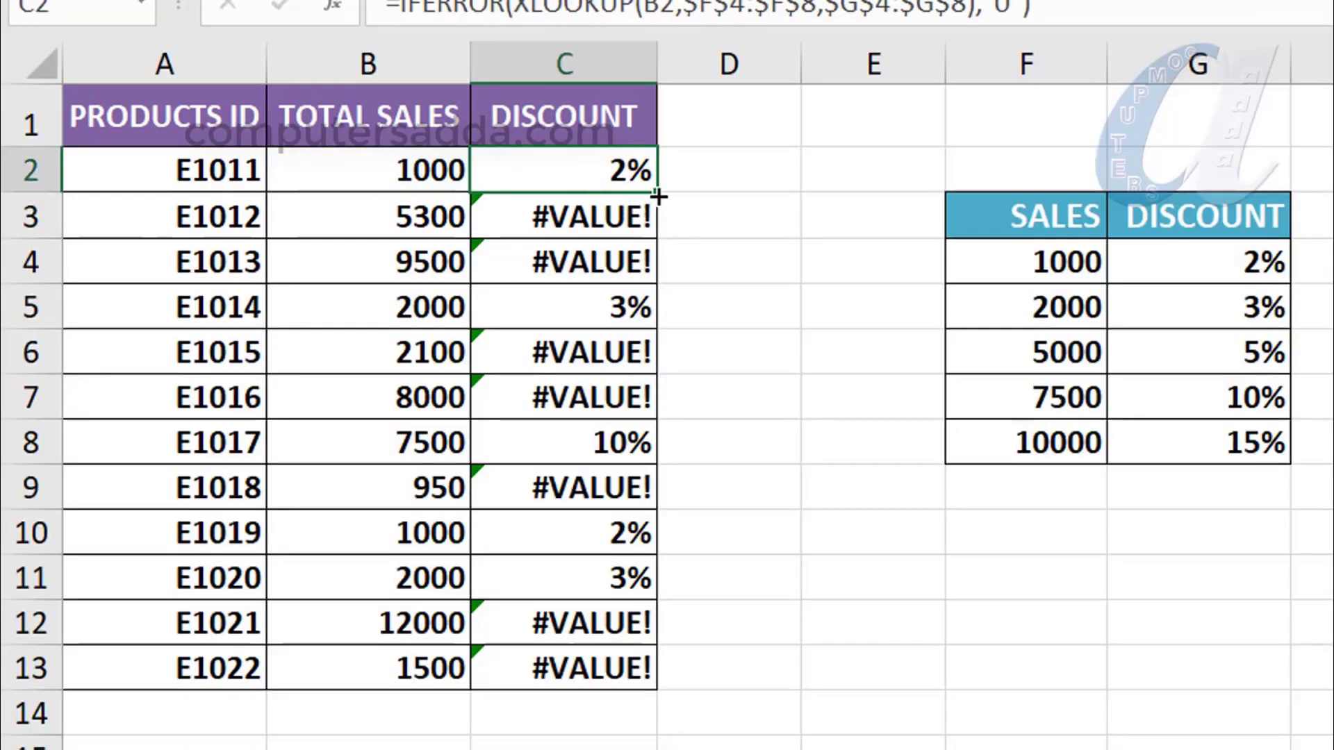
{"action": "mouse_move", "coordinate": [656, 192]}
{"action": "left_mouse_down"}
{"action": "mouse_move", "coordinate": [623, 361]}
{"action": "mouse_move", "coordinate": [611, 690]}
{"action": "left_mouse_up"}
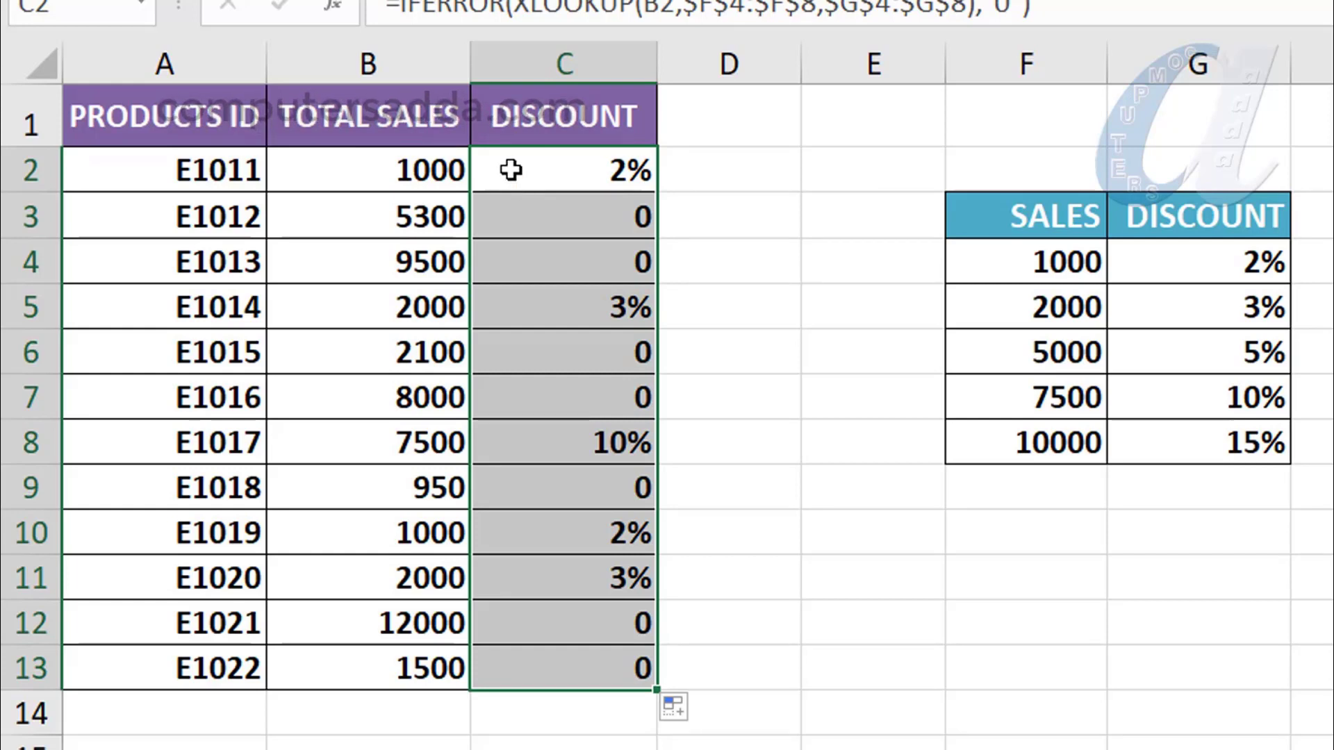
- Strip the IFERROR wrapper and its "0" fallback from C2's formula
{"action": "left_click", "coordinate": [579, 178]}
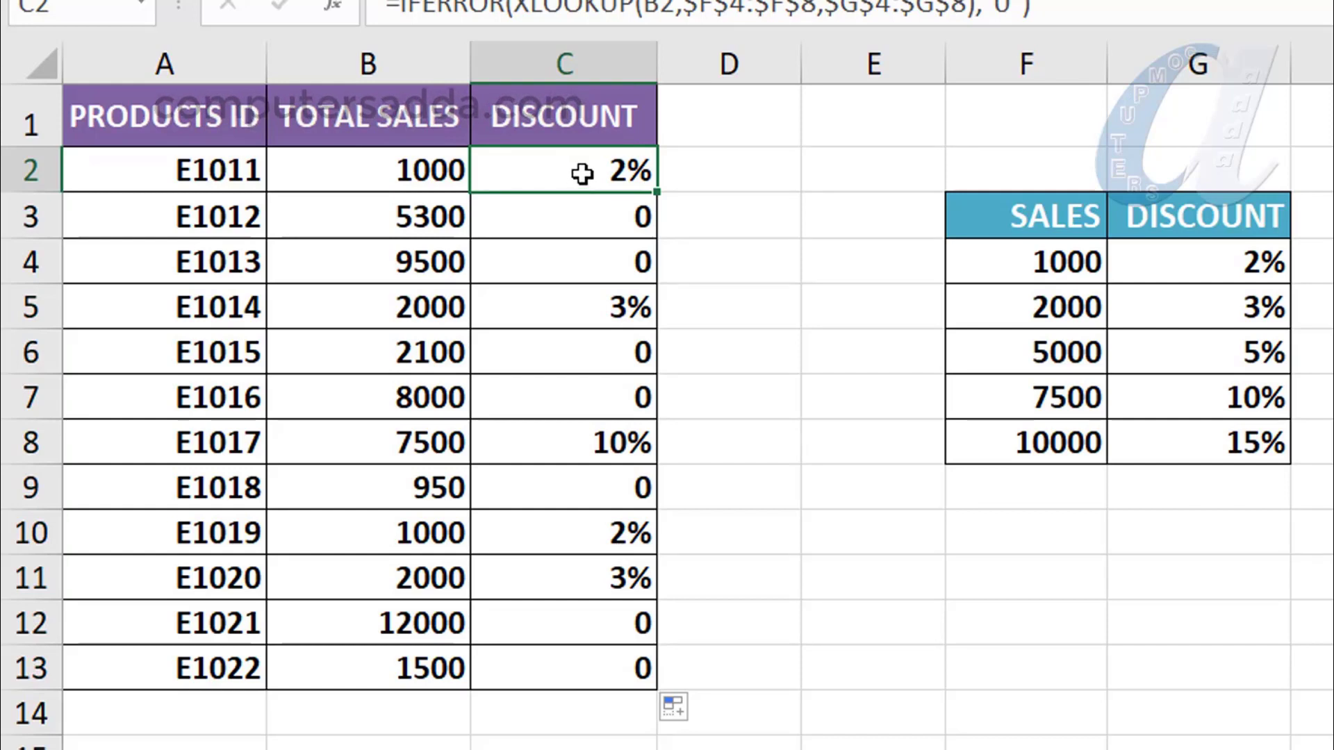
{"action": "double_click", "coordinate": [582, 174]}
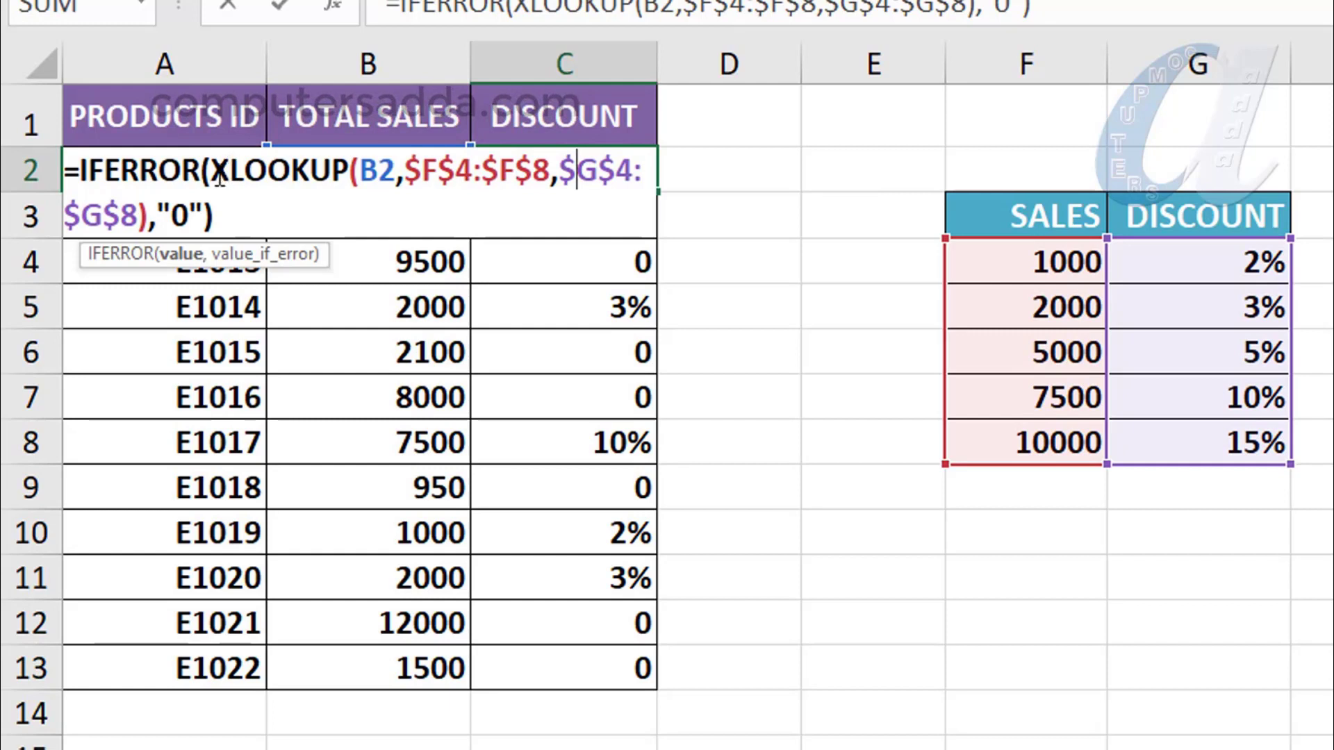
{"action": "left_click_drag", "start_coordinate": [210, 172], "coordinate": [82, 173]}
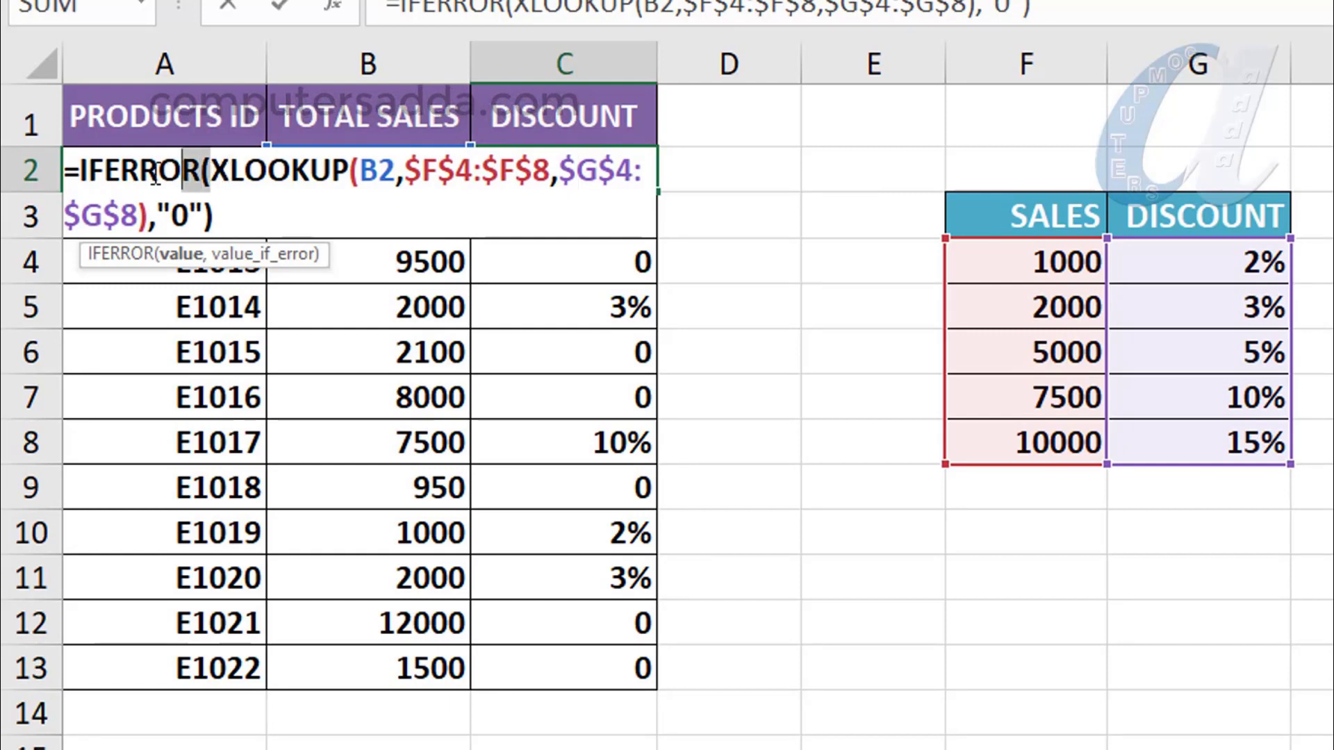
{"action": "key", "text": "BackSpace"}
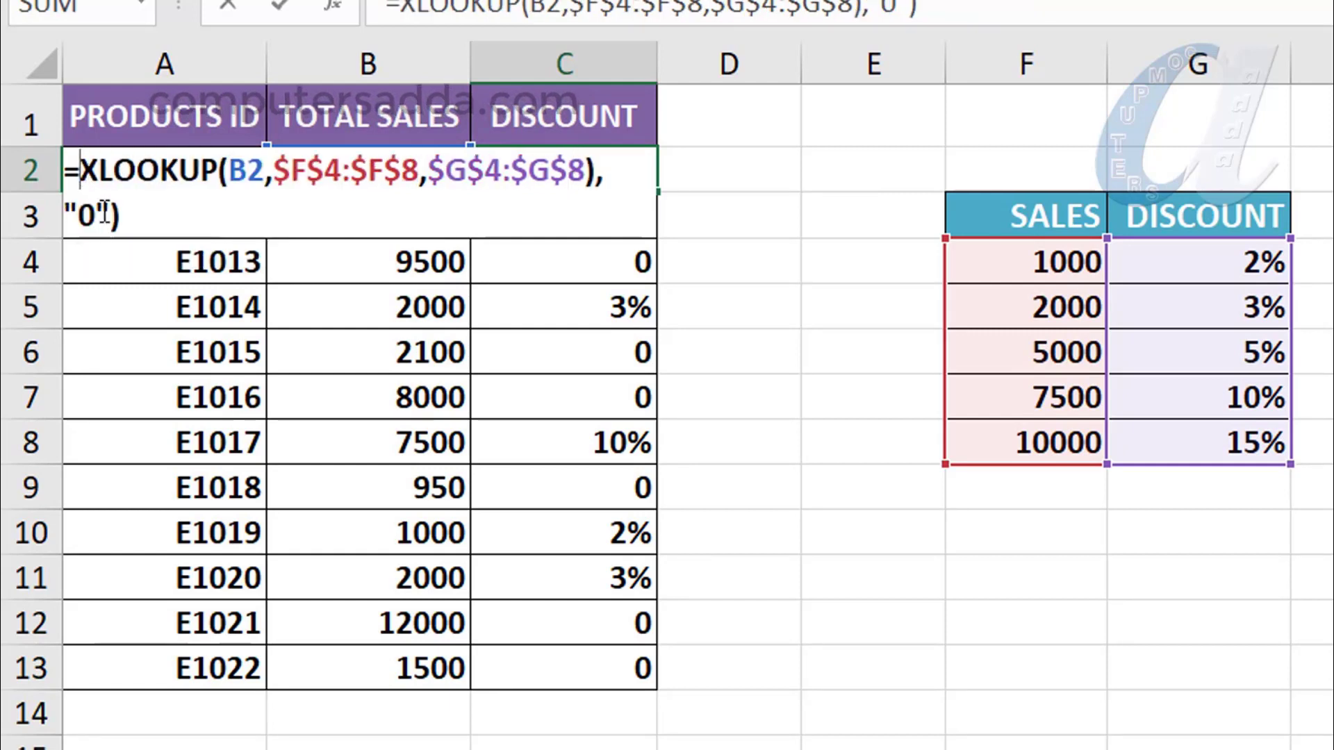
{"action": "left_click_drag", "start_coordinate": [122, 215], "coordinate": [54, 214]}
{"action": "key", "text": "BackSpace"}
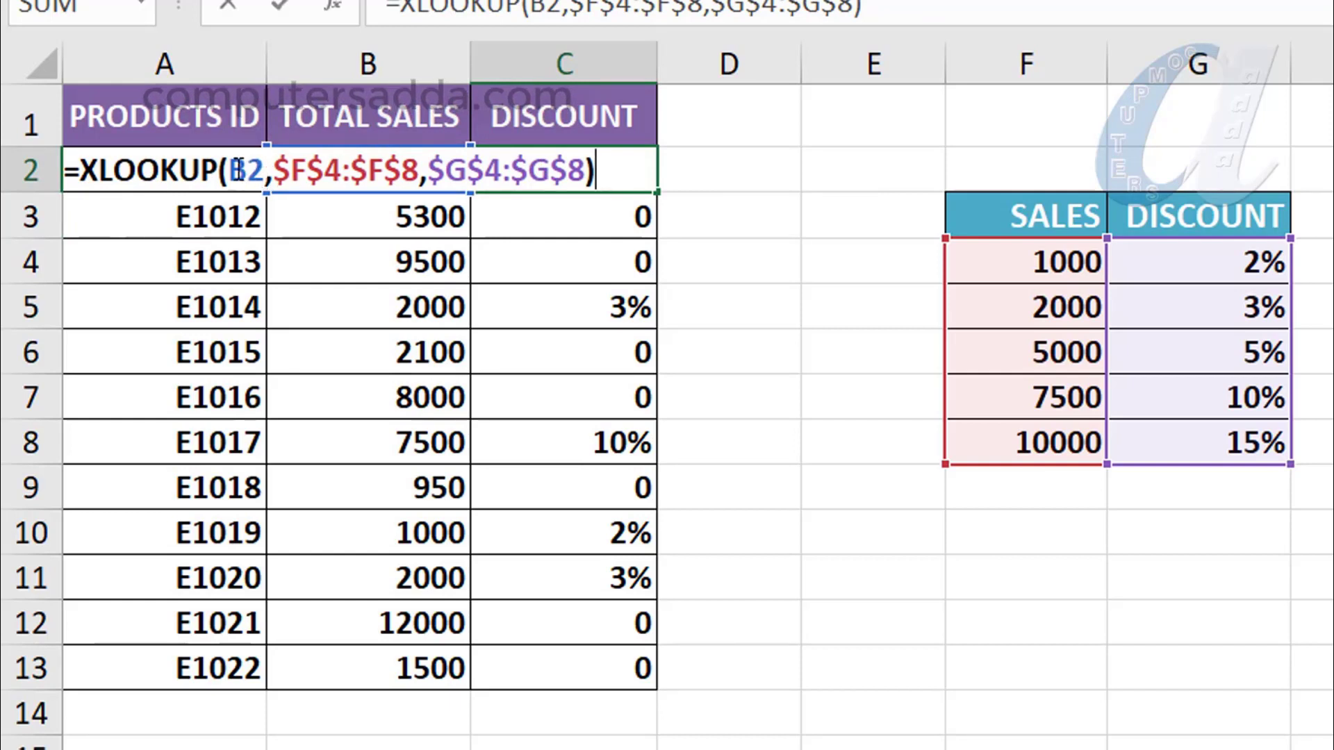
- Add 0 as XLOOKUP's fourth argument after $G$4:$G$8 and fill C2 down to C13
{"action": "left_click_drag", "start_coordinate": [231, 171], "coordinate": [586, 170]}
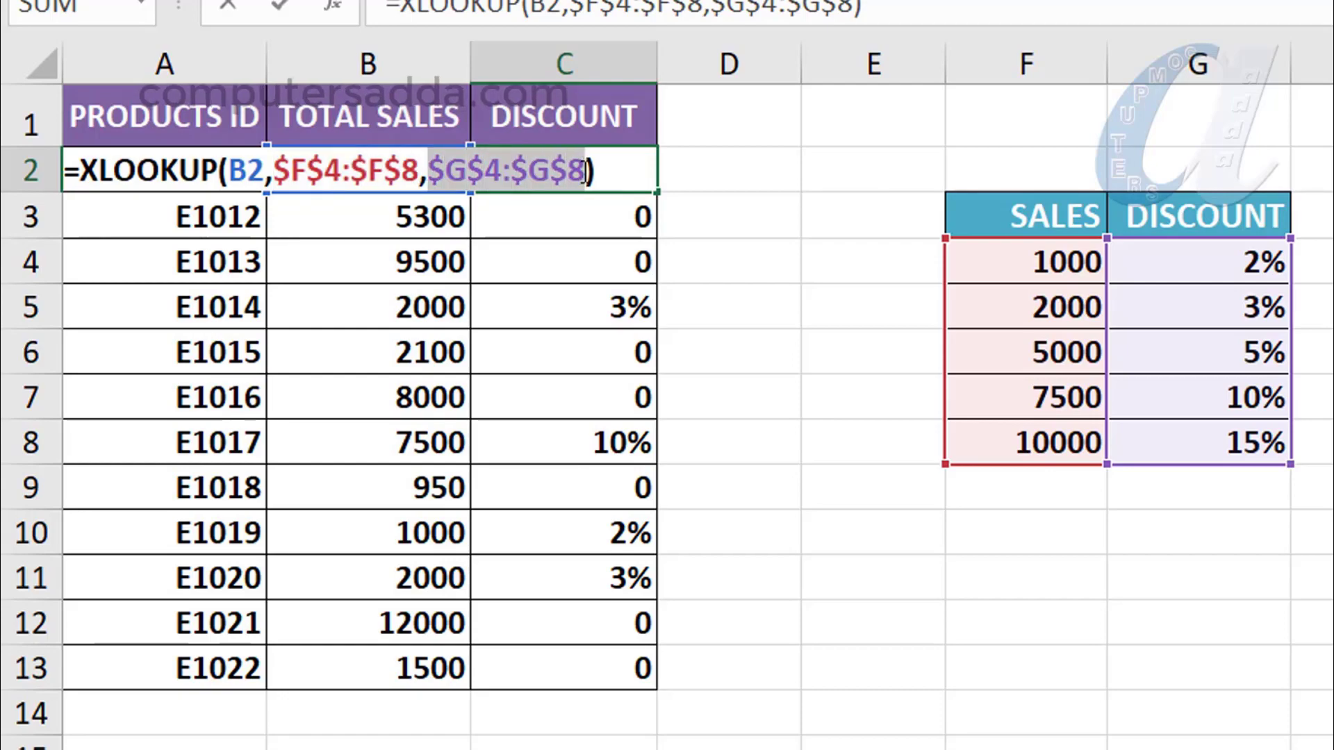
{"action": "left_click", "coordinate": [586, 170]}
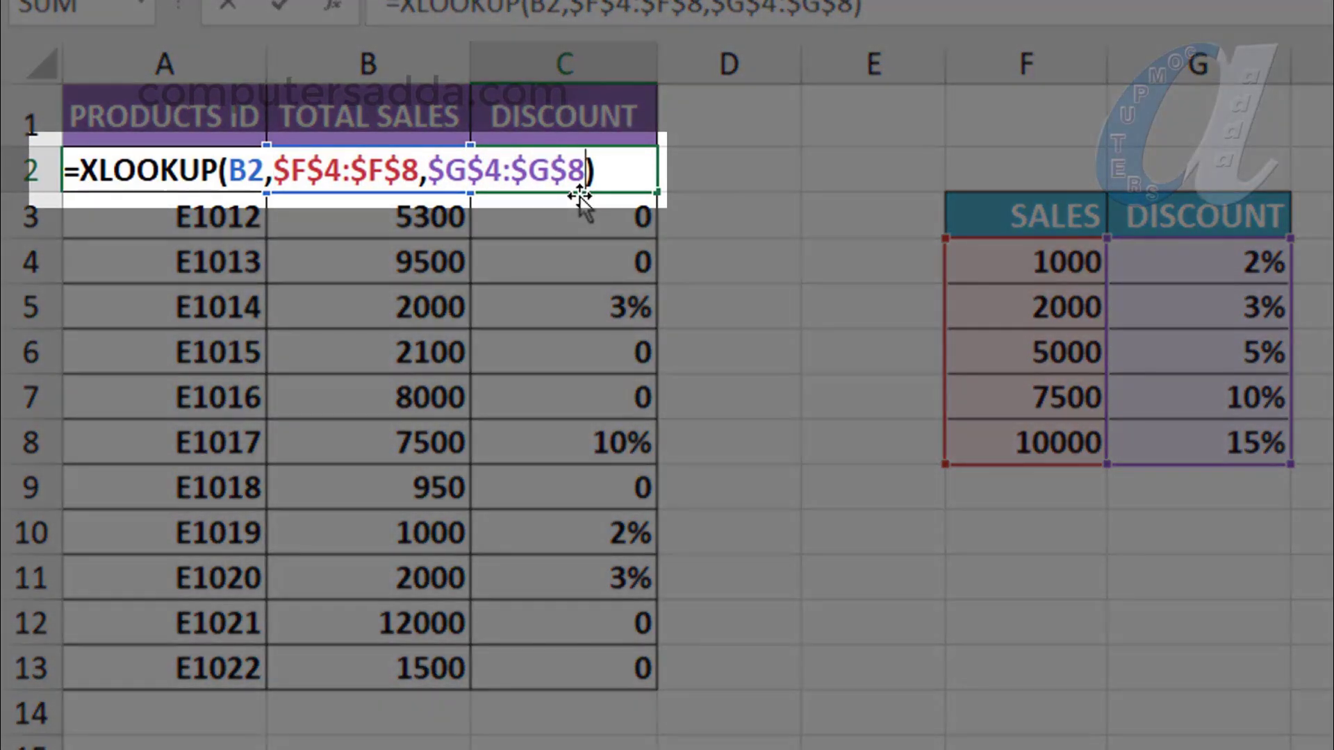
{"action": "type", "text": ","}
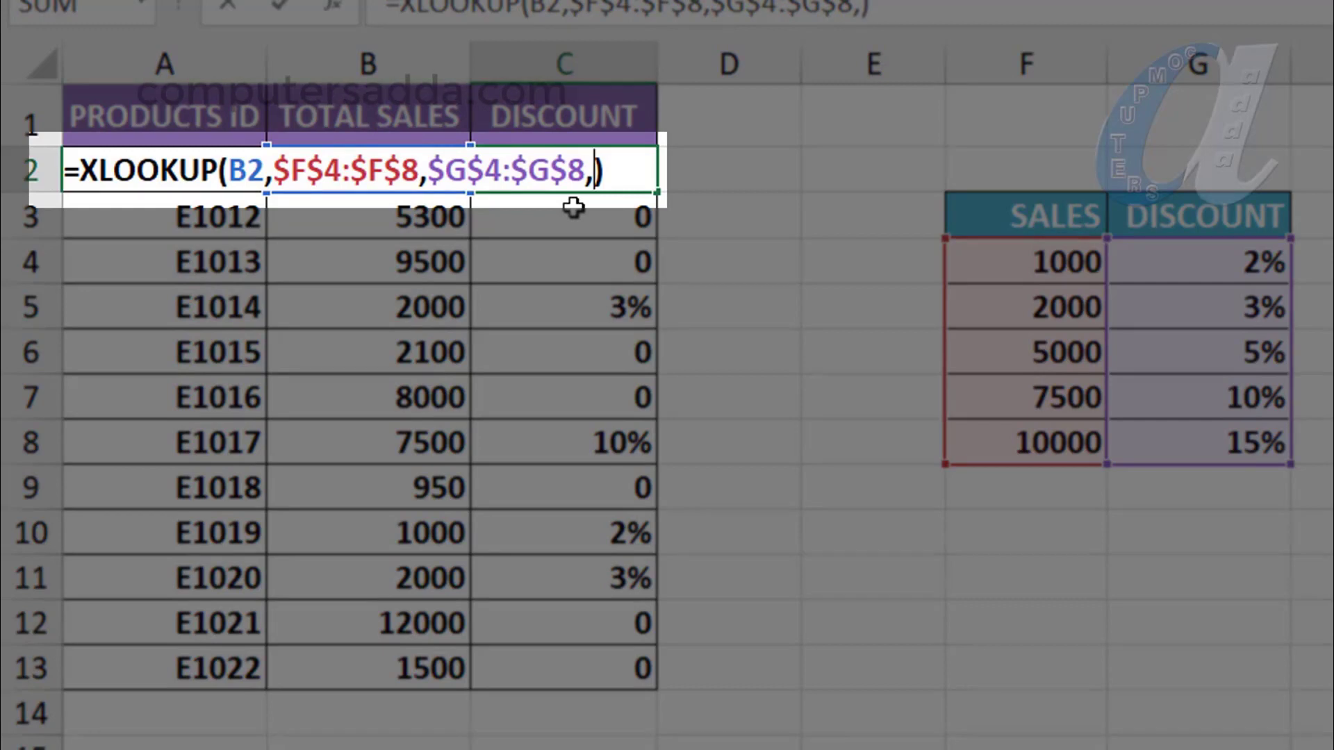
{"action": "type", "text": "0"}
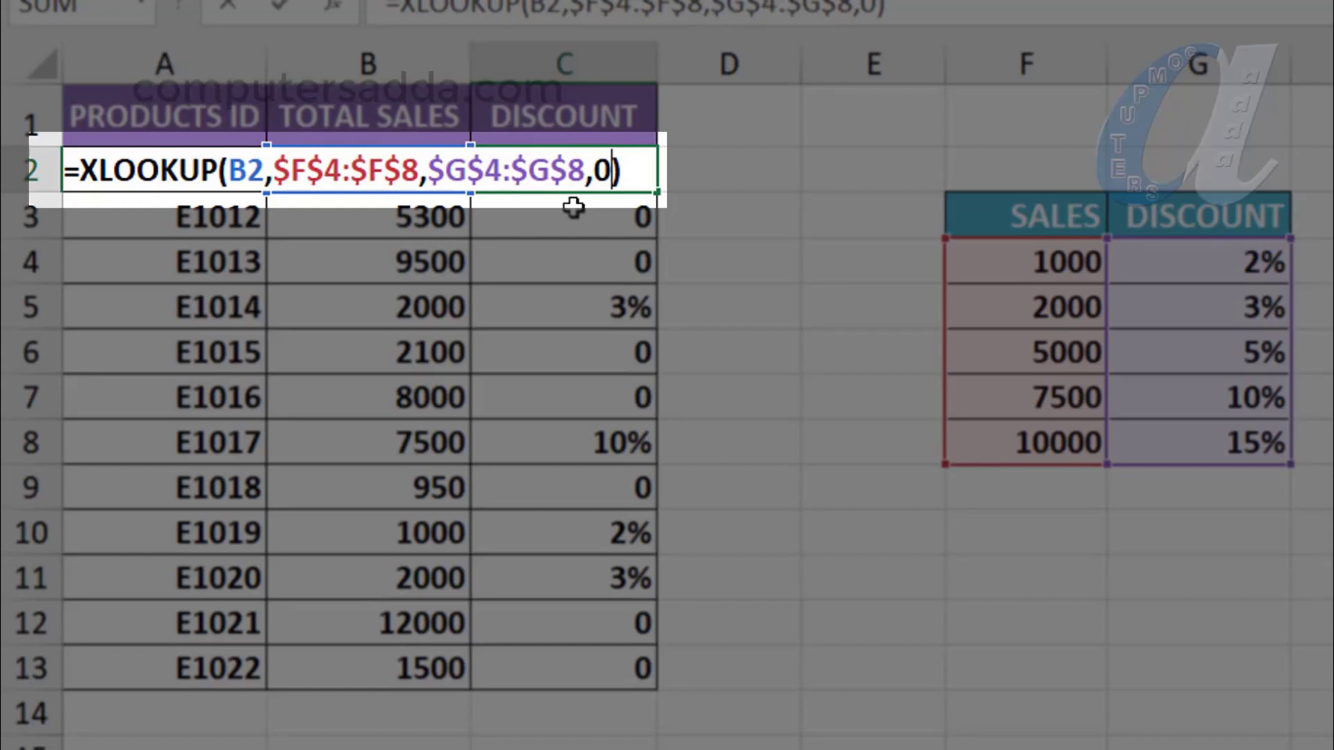
{"action": "key", "text": "Return"}
{"action": "left_click", "coordinate": [585, 171]}
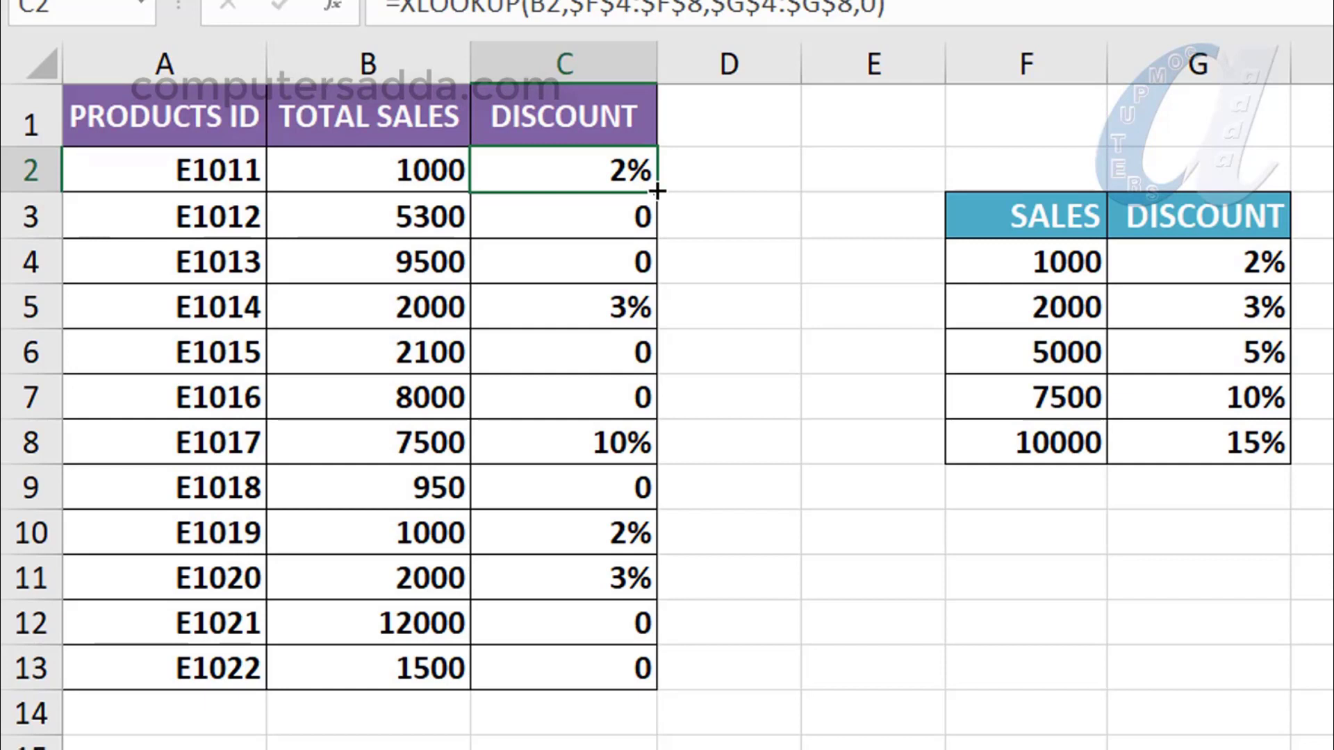
{"action": "left_click_drag", "start_coordinate": [656, 191], "coordinate": [653, 691]}
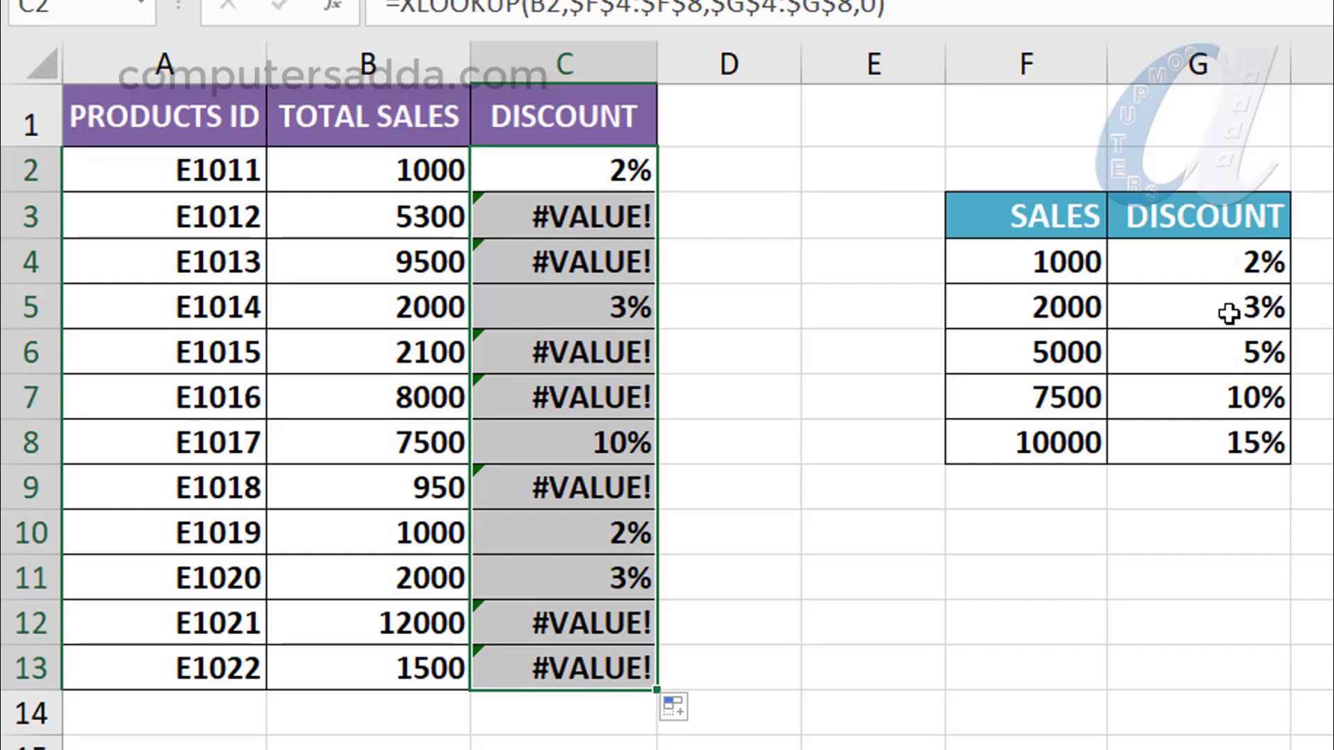
- Change C2's XLOOKUP fourth argument from 0 to -1
{"action": "double_click", "coordinate": [617, 177]}
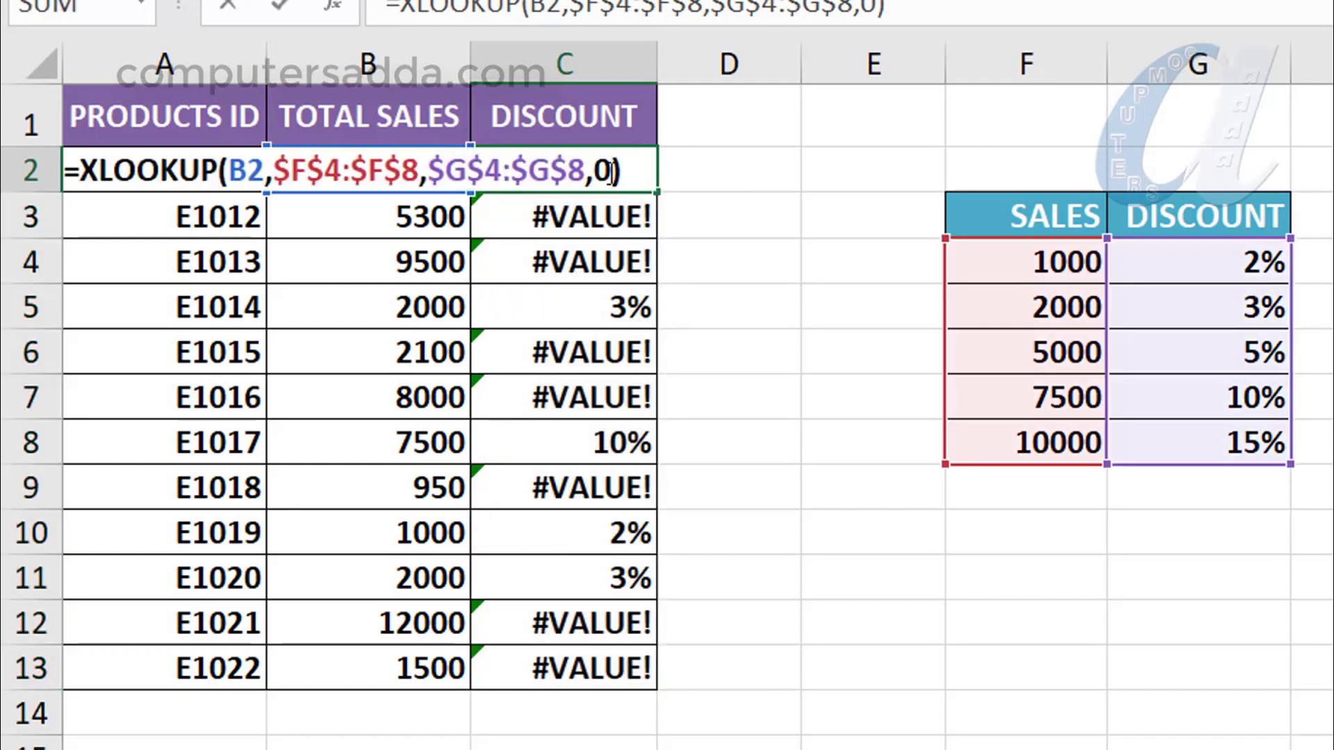
{"action": "double_click", "coordinate": [604, 174]}
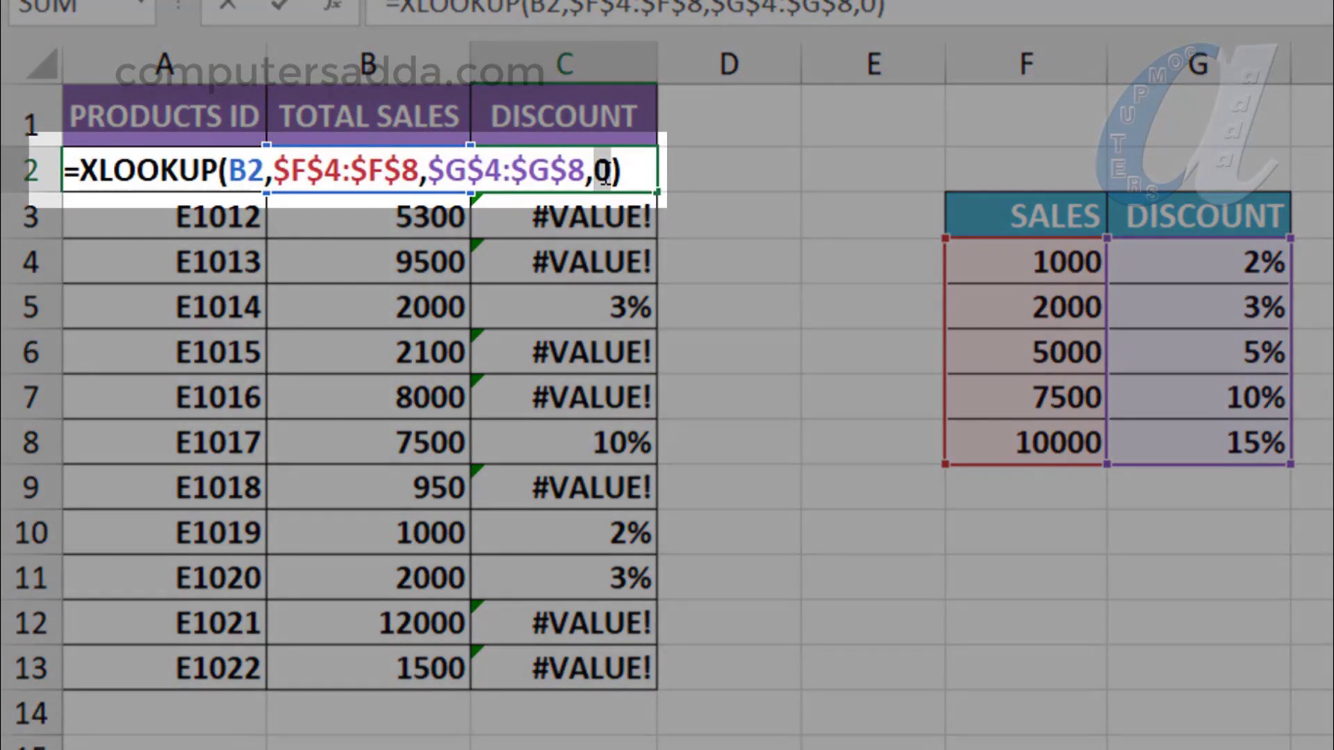
{"action": "type", "text": "-1"}
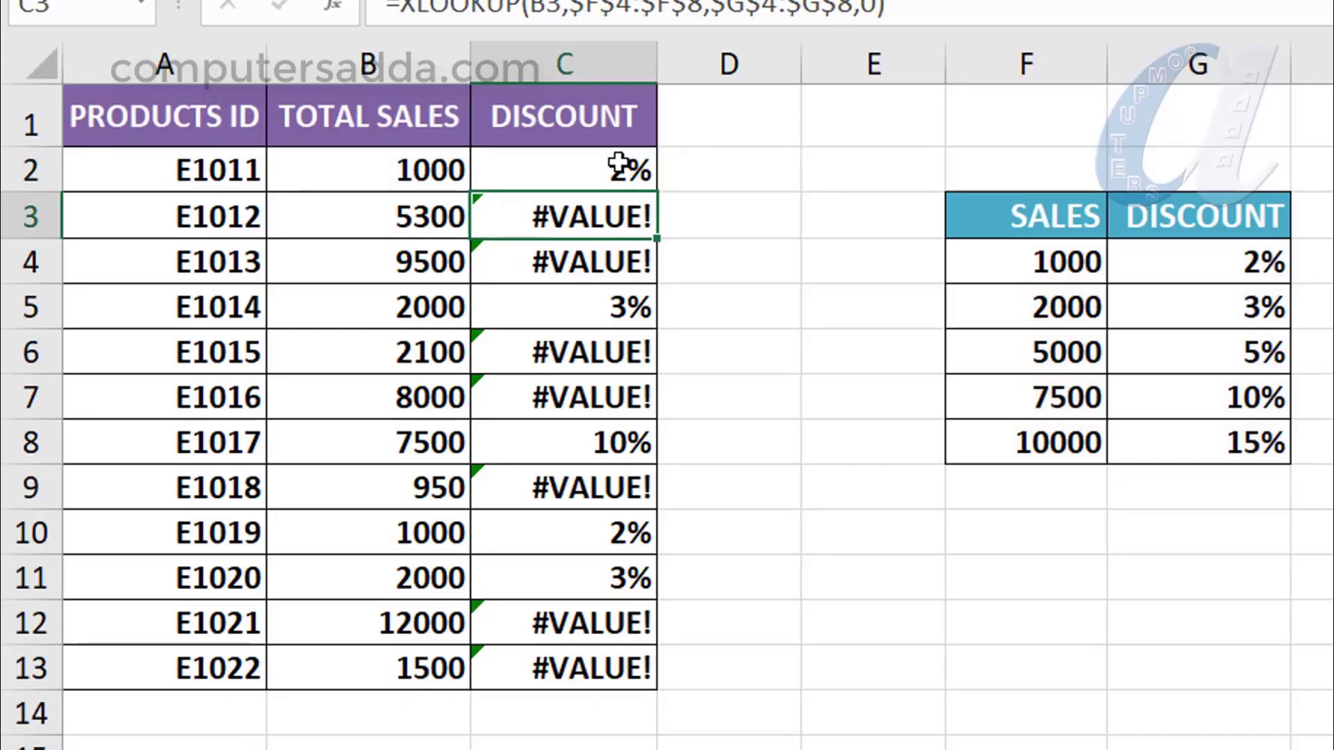
{"action": "left_click", "coordinate": [618, 164]}
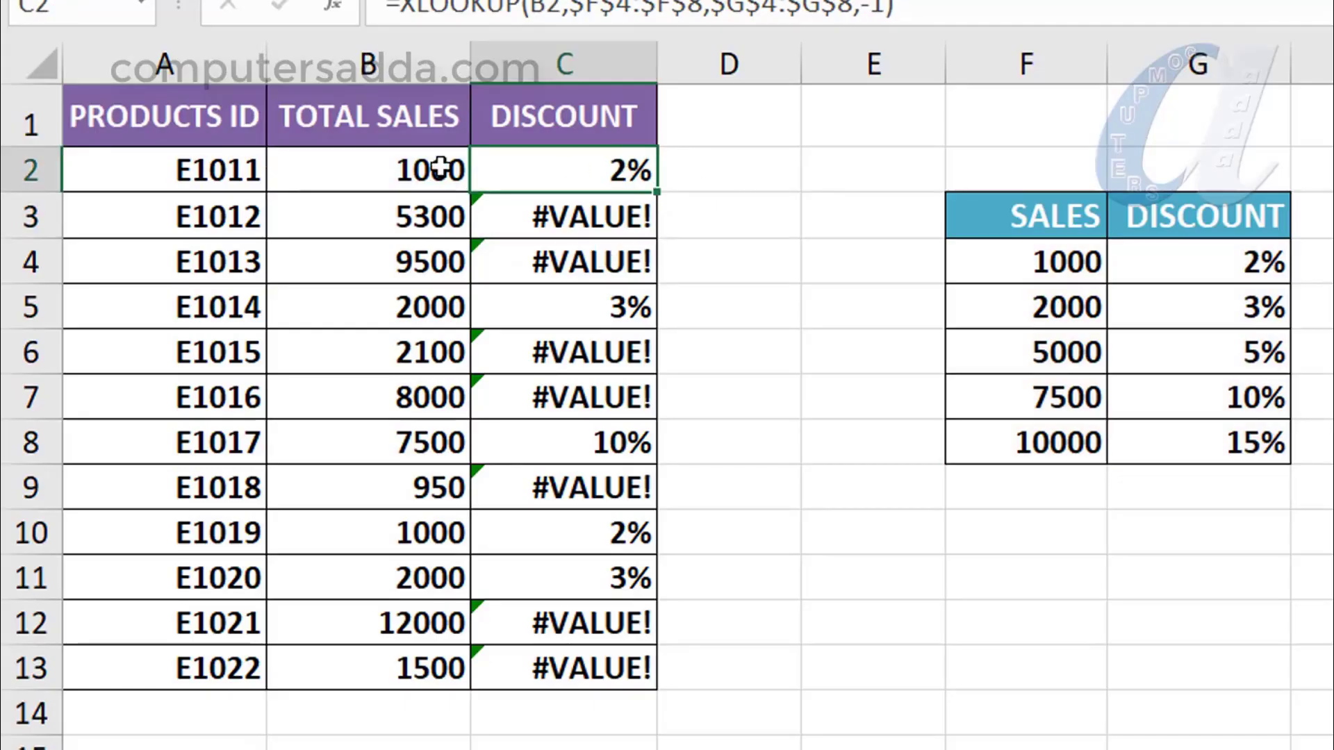
{"action": "double_click", "coordinate": [657, 190]}
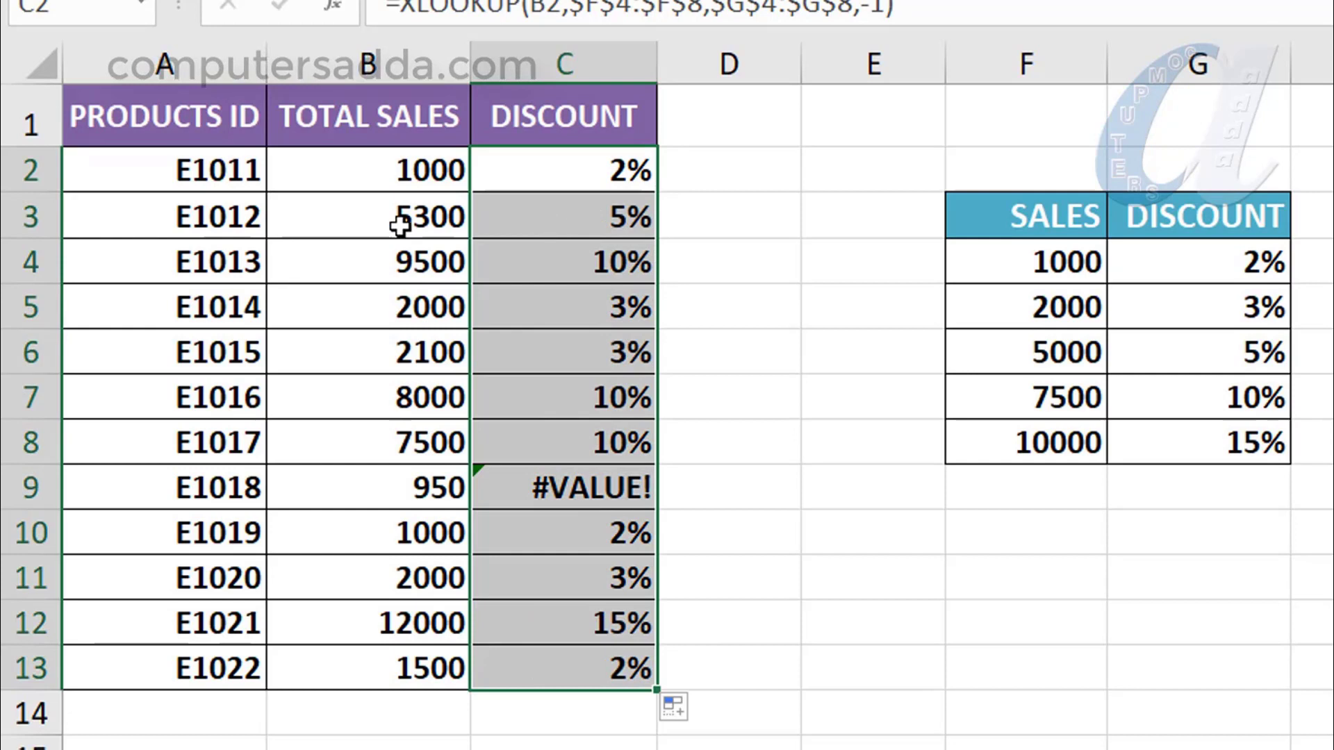
{"action": "left_click", "coordinate": [577, 228]}
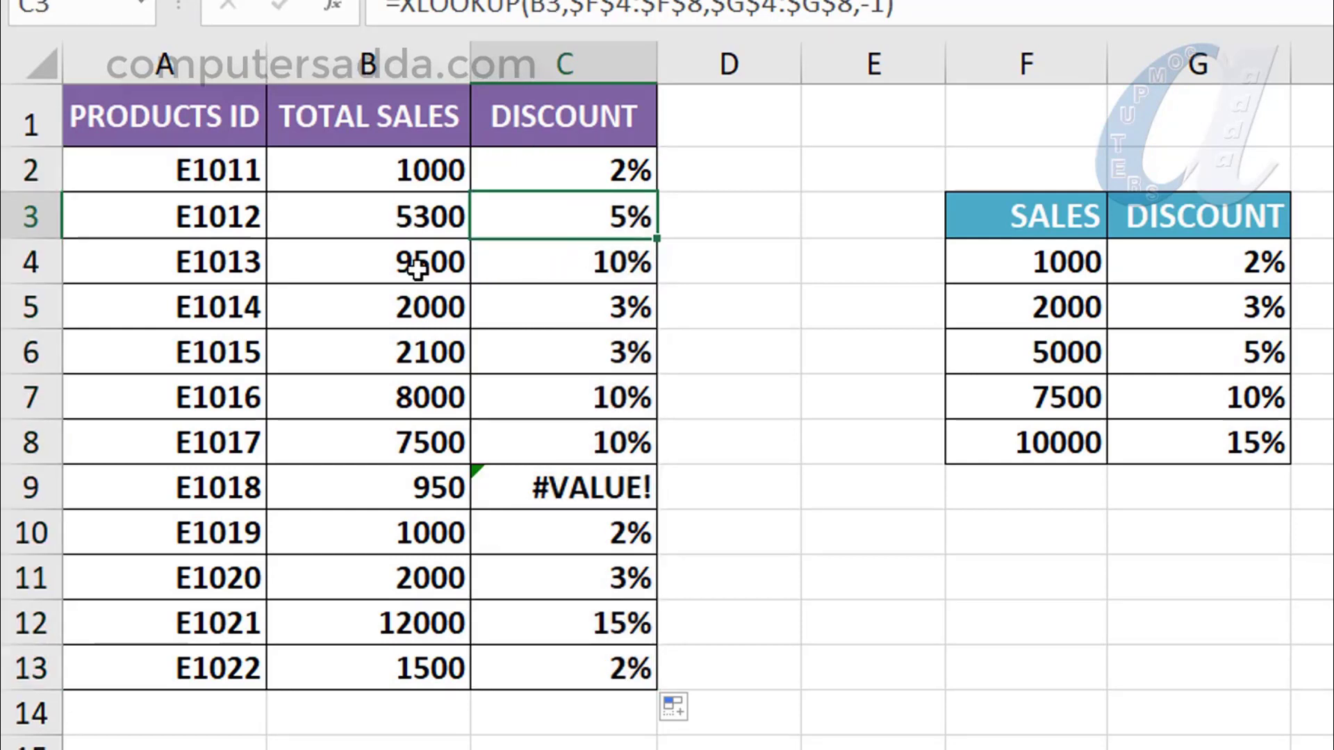
{"action": "left_click", "coordinate": [601, 266]}
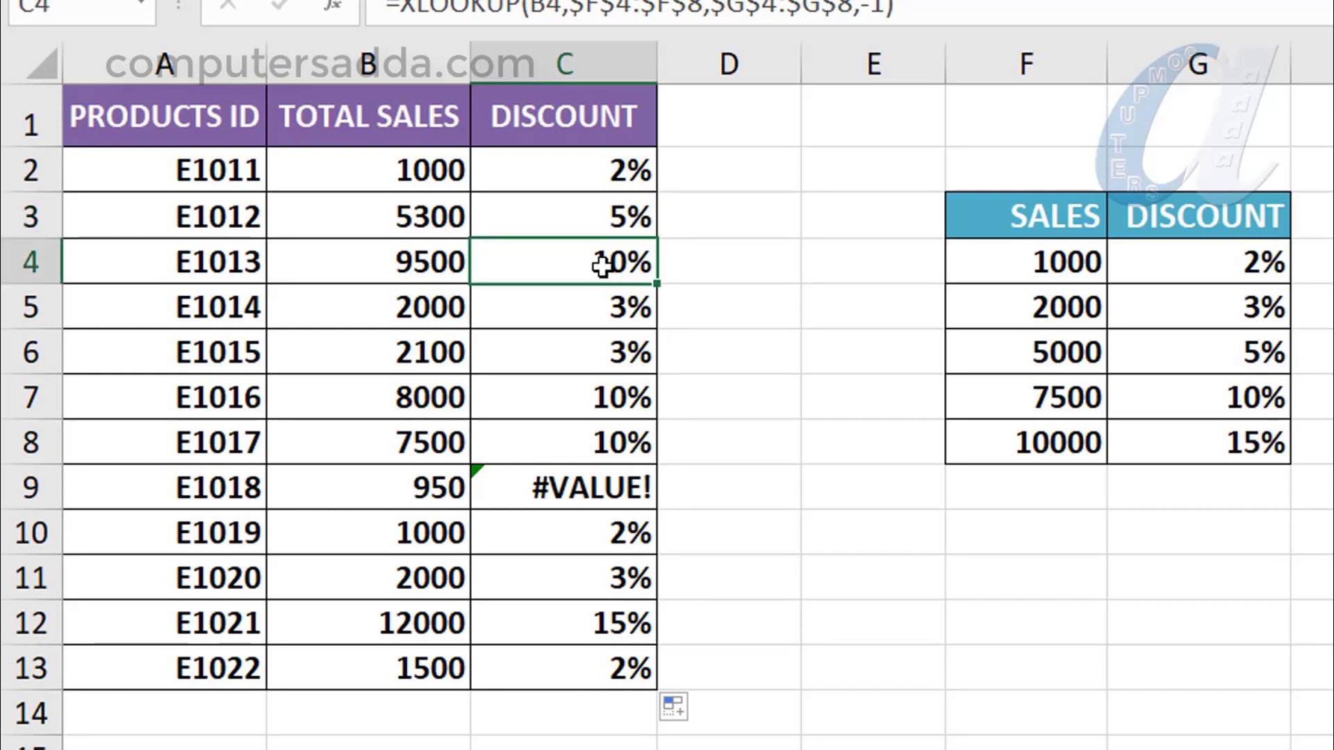
{"action": "left_click", "coordinate": [459, 276]}
{"action": "left_click", "coordinate": [1034, 443]}
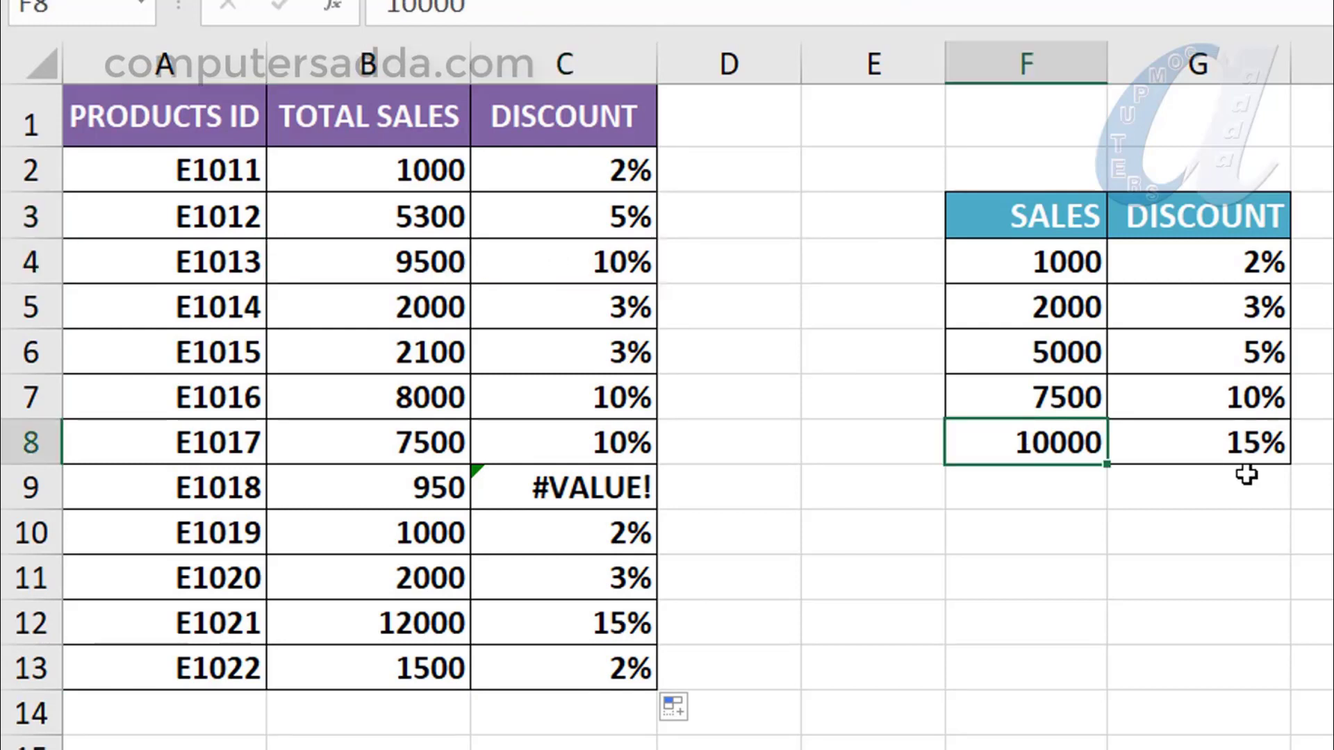
{"action": "left_click", "coordinate": [1213, 449]}
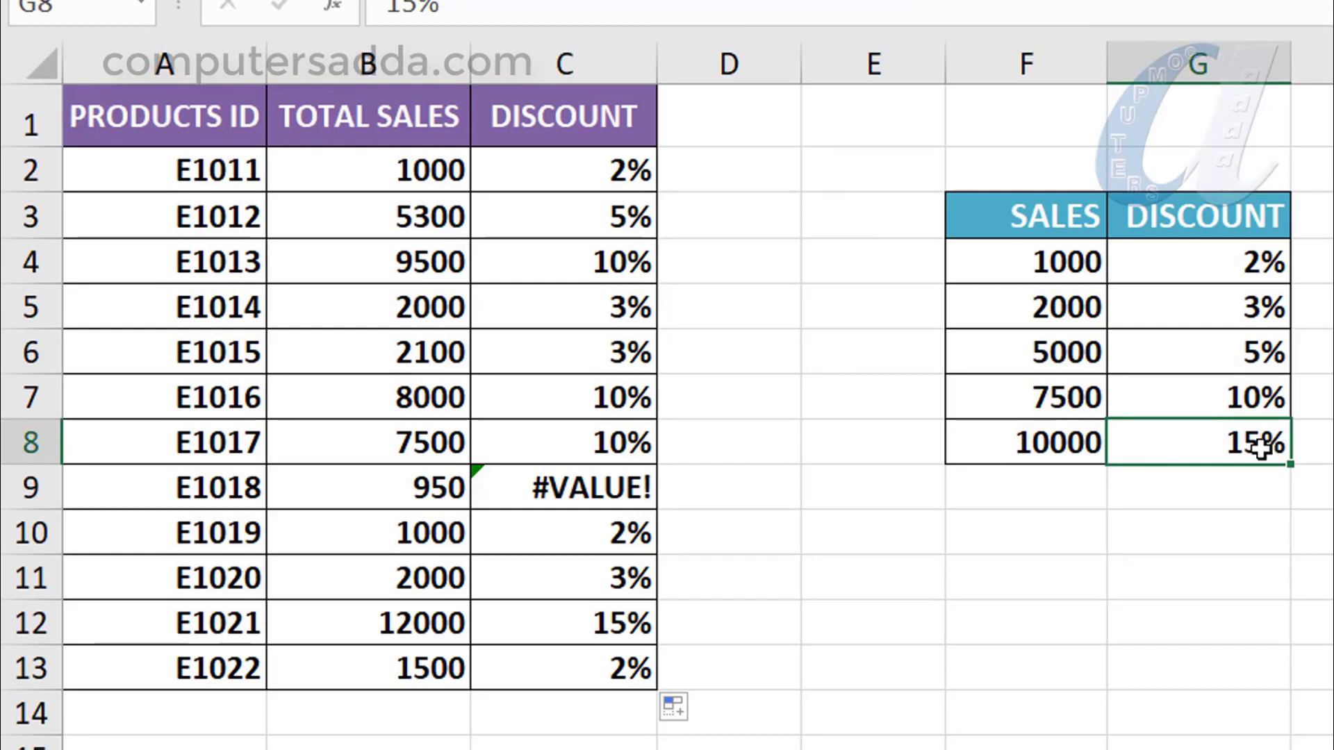
{"action": "left_click", "coordinate": [596, 262]}
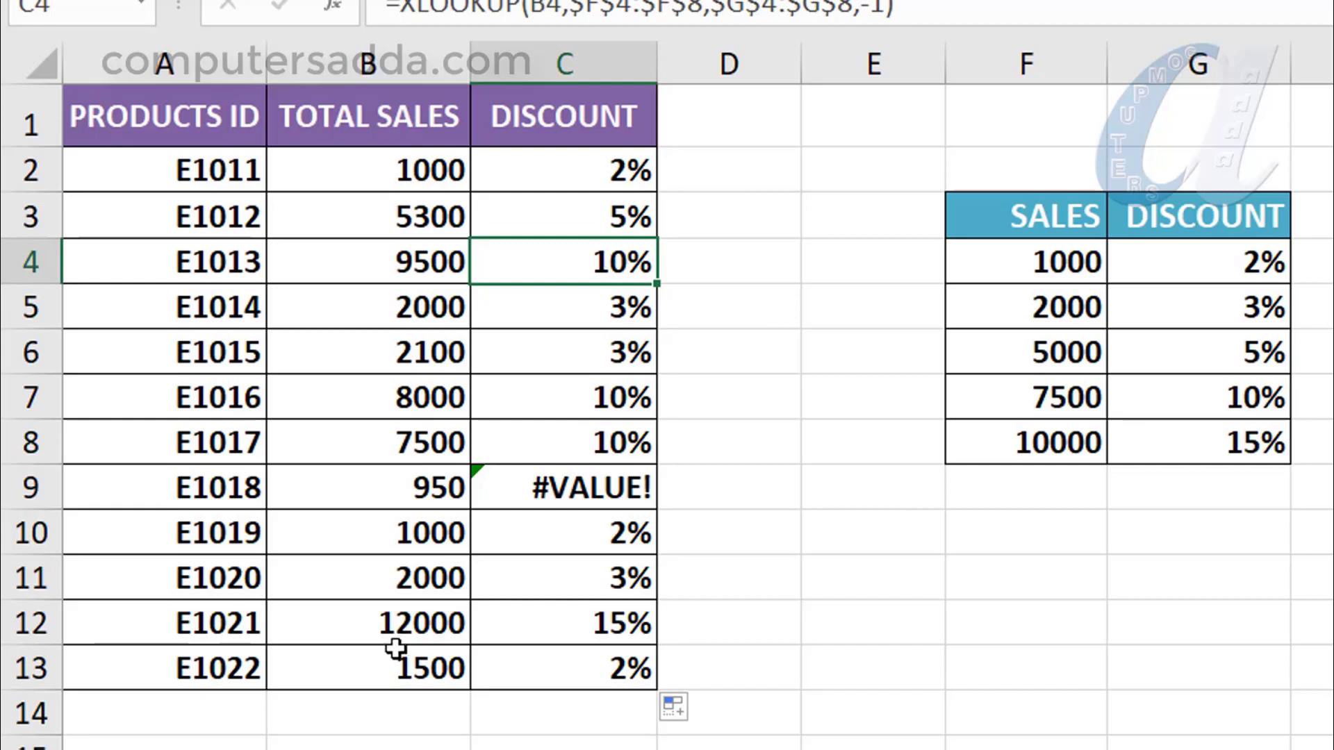
{"action": "left_click", "coordinate": [393, 621]}
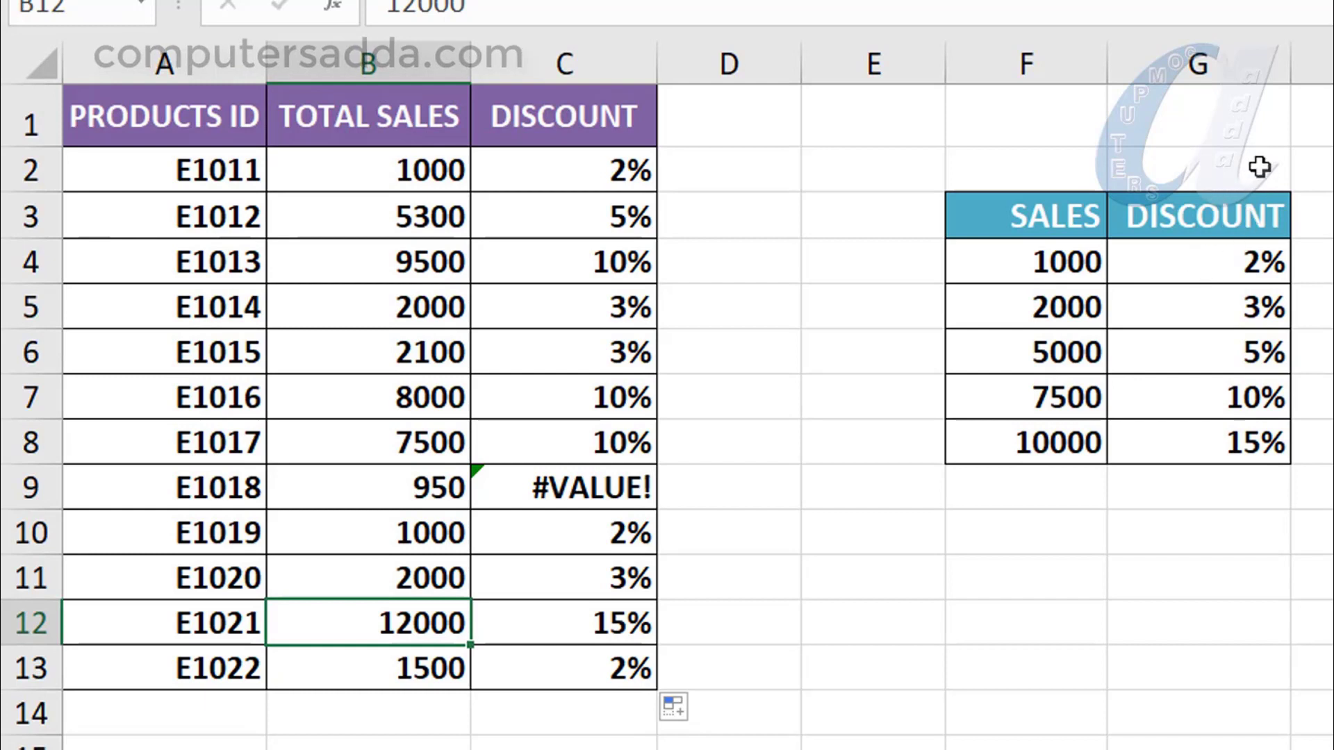
- Enter a 500 sales band with a 1% discount in F9:G9 below the table
{"action": "left_click", "coordinate": [1025, 493]}
{"action": "double_click", "coordinate": [1026, 493]}
{"action": "type", "text": "500"}
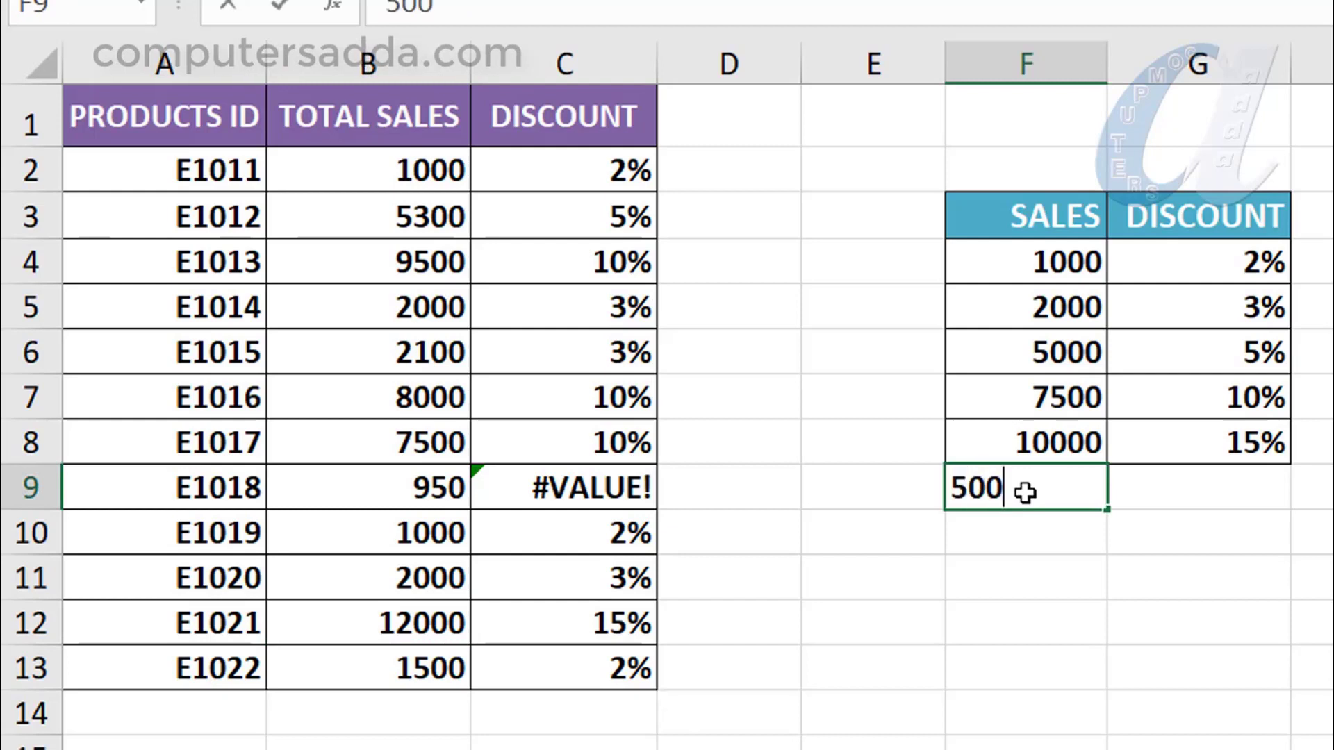
{"action": "left_click", "coordinate": [1185, 502]}
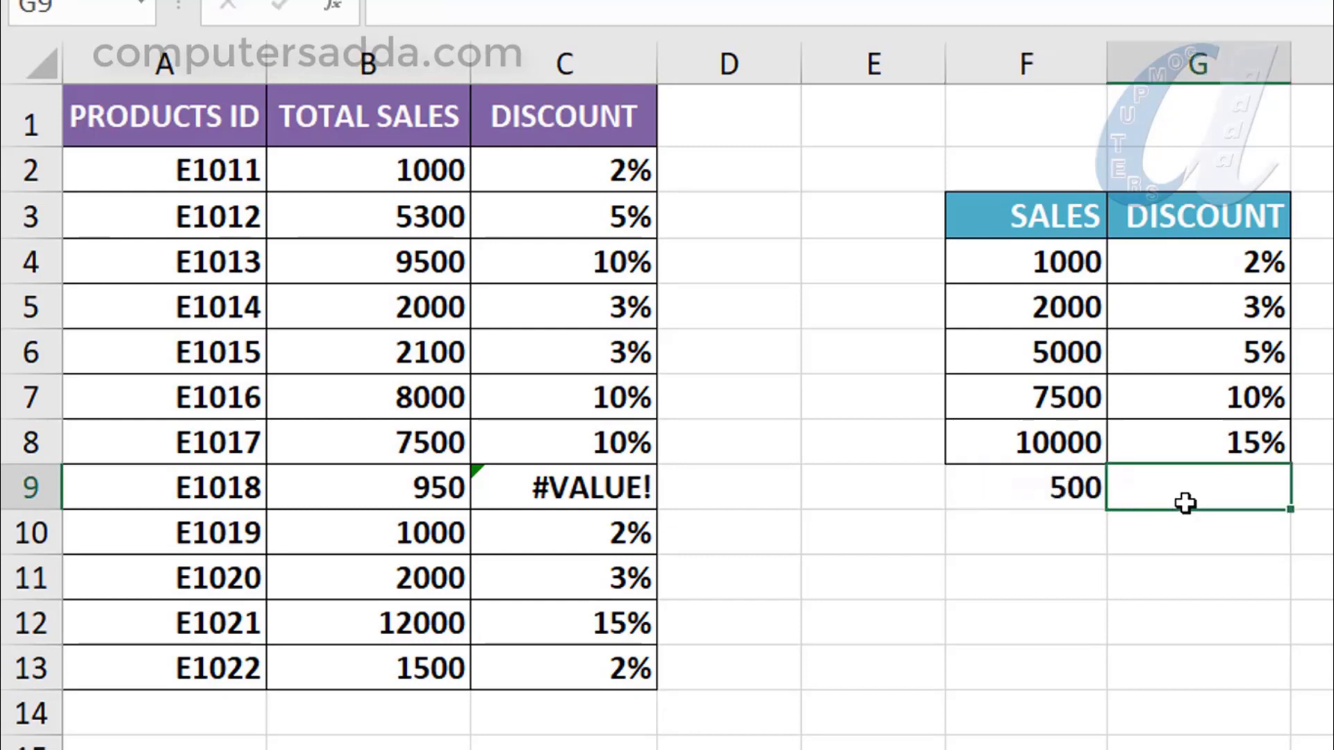
{"action": "type", "text": "1"}
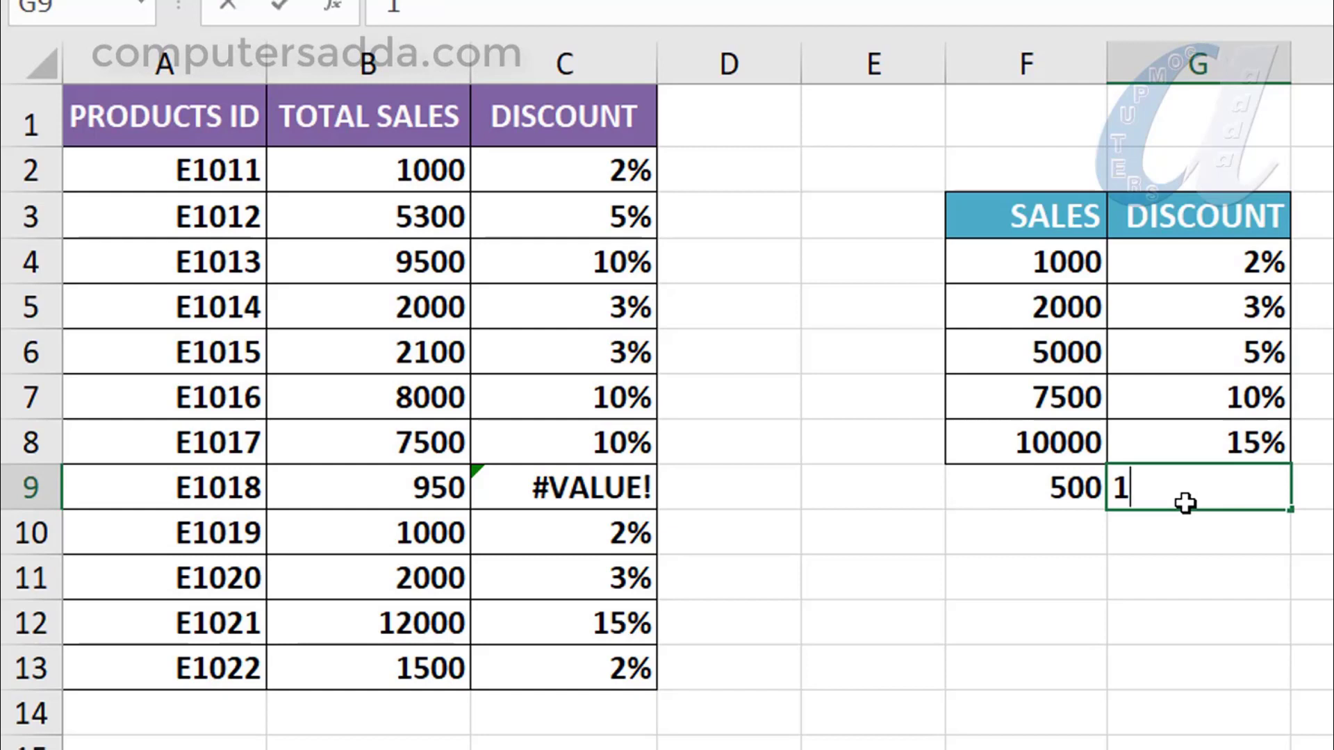
{"action": "type", "text": "%"}
{"action": "key", "text": "Return"}
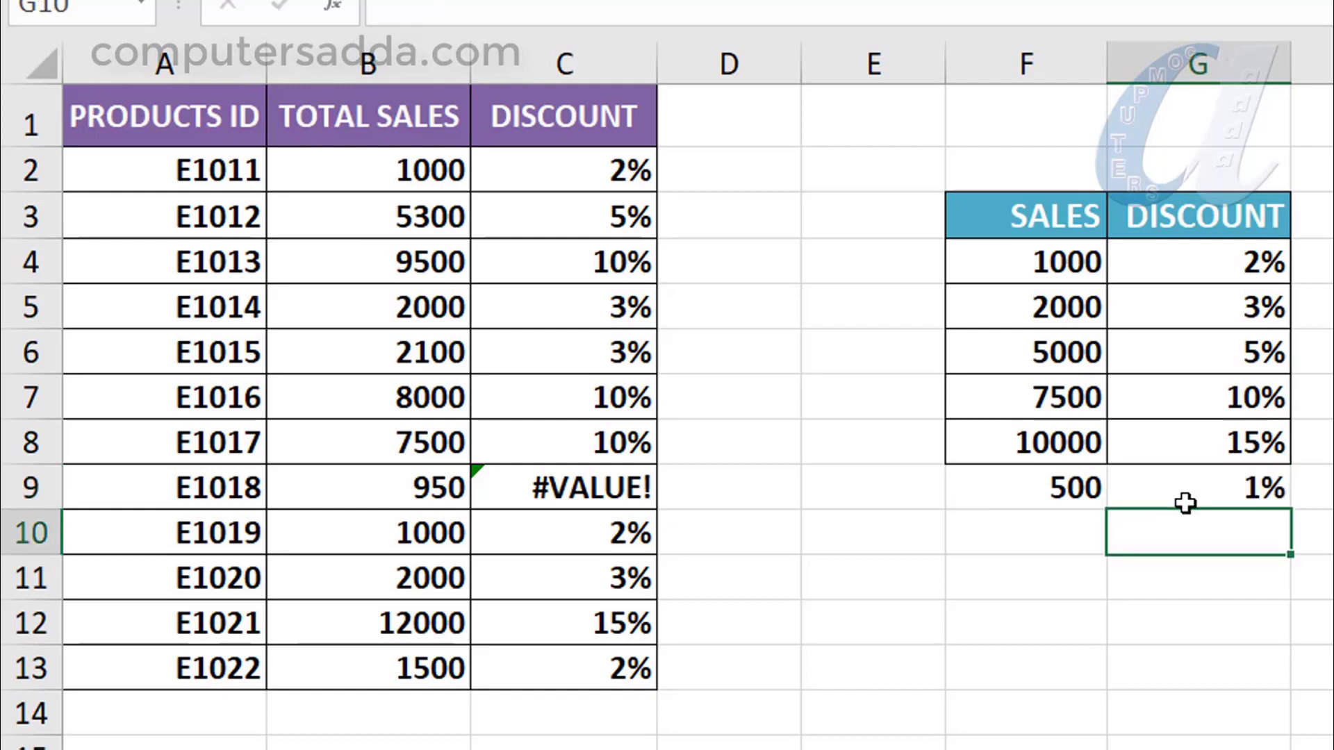
{"action": "left_click_drag", "start_coordinate": [970, 476], "coordinate": [1231, 505]}
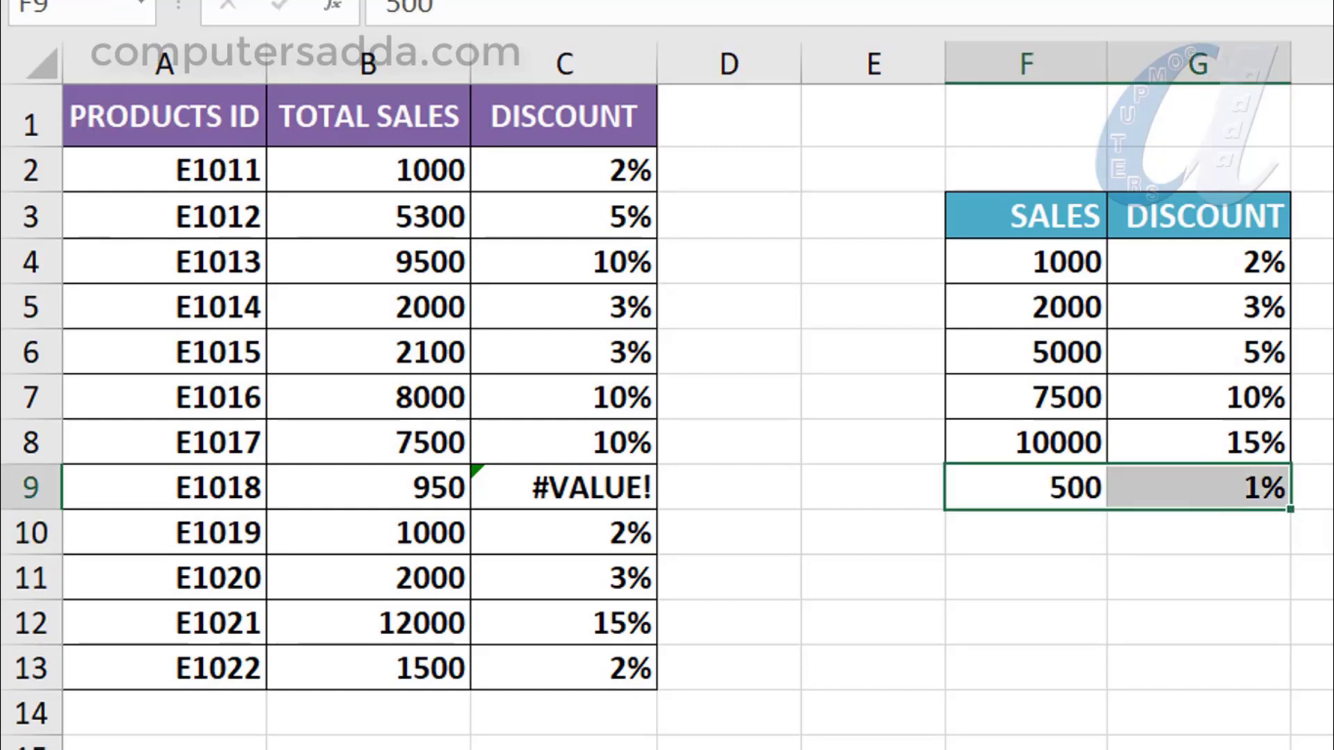
{"action": "left_click", "coordinate": [1033, 580]}
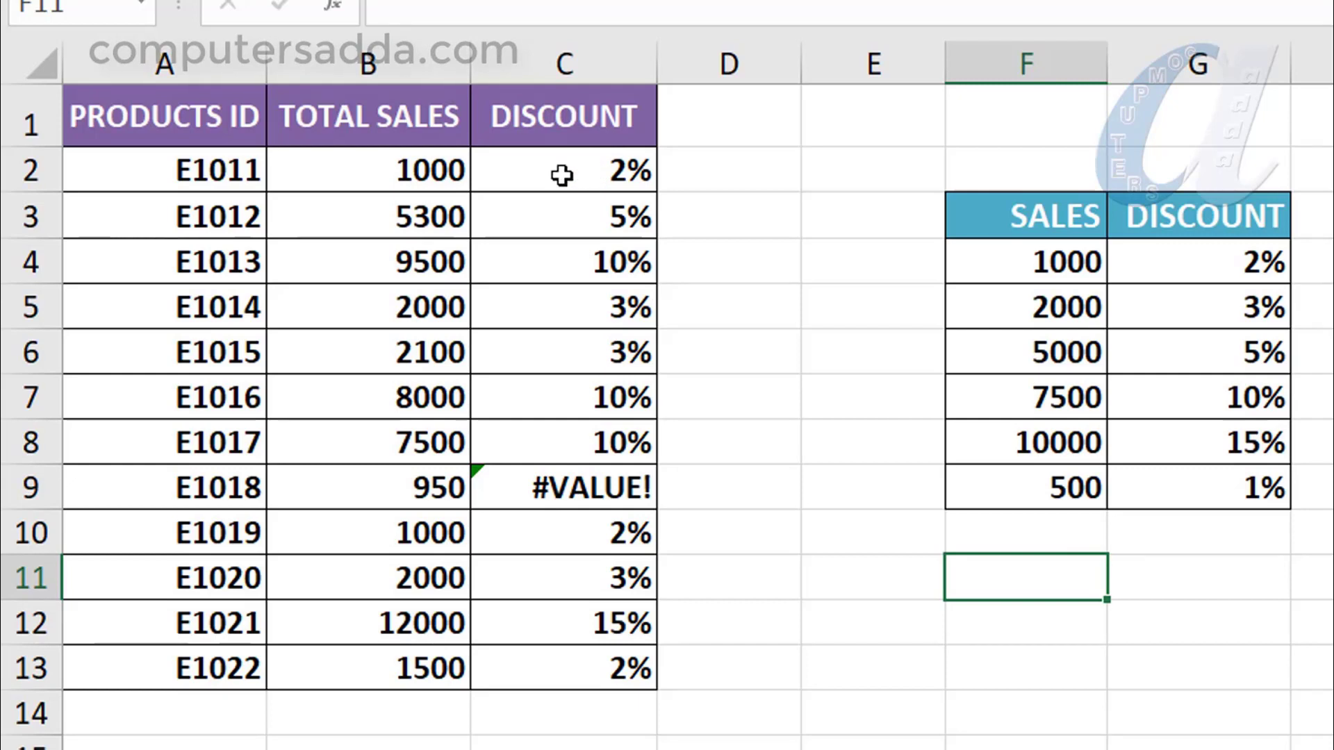
- Extend C2's ranges to $F$4:$F$9 and $G$4:$G$9 and copy it down the discount column
{"action": "double_click", "coordinate": [587, 175]}
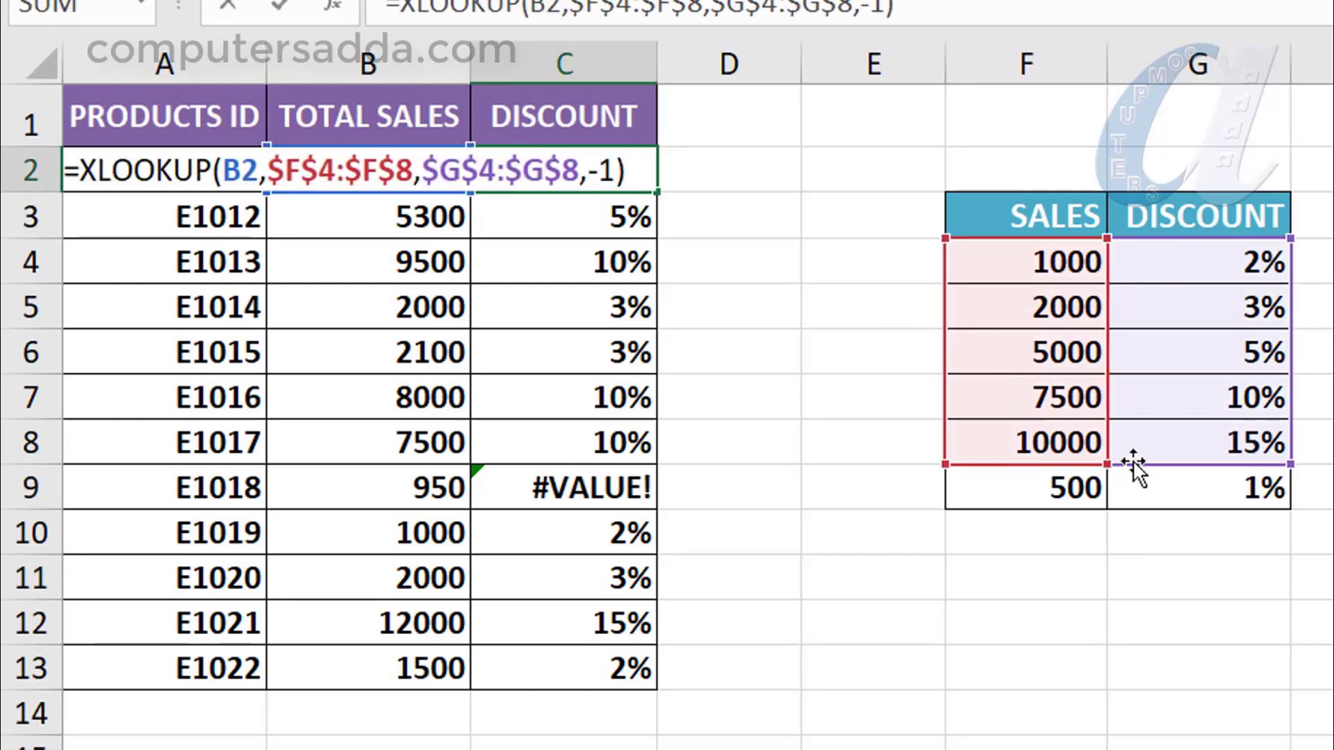
{"action": "left_click_drag", "start_coordinate": [1107, 463], "coordinate": [1107, 508]}
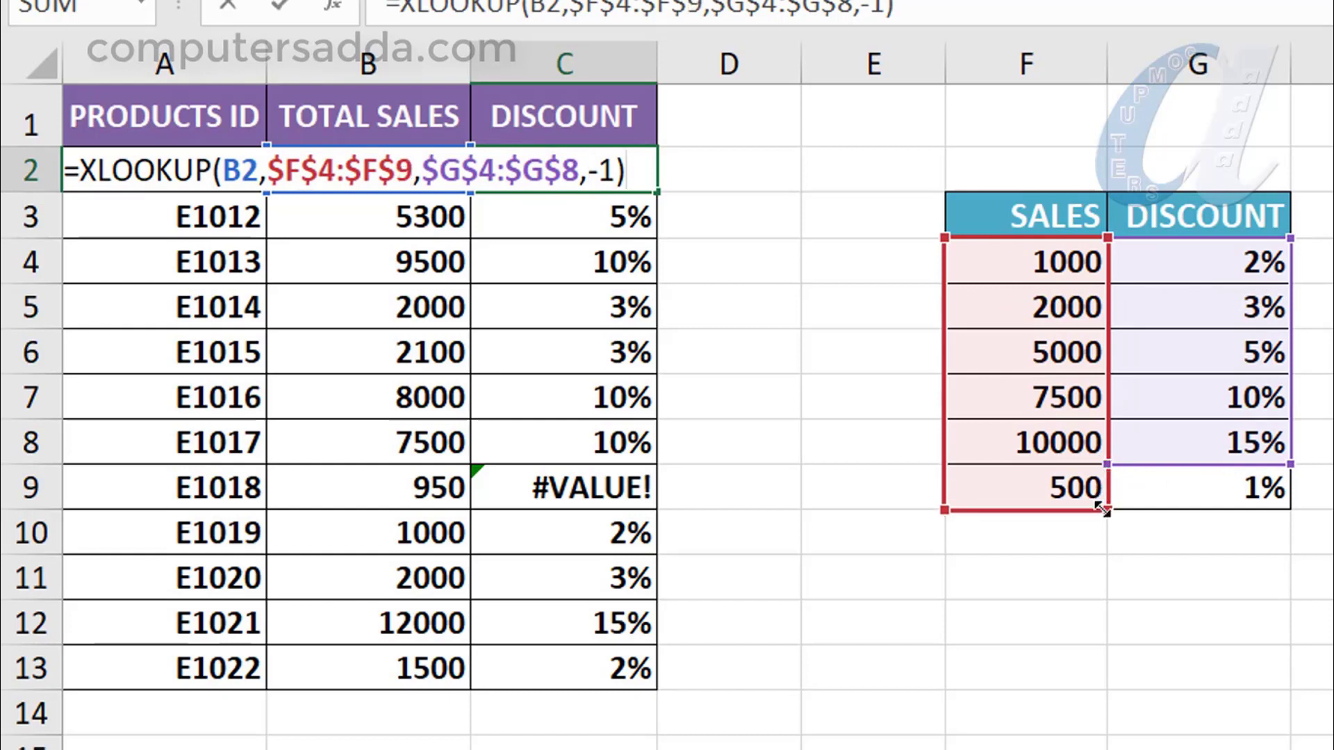
{"action": "left_click_drag", "start_coordinate": [1285, 459], "coordinate": [1285, 508]}
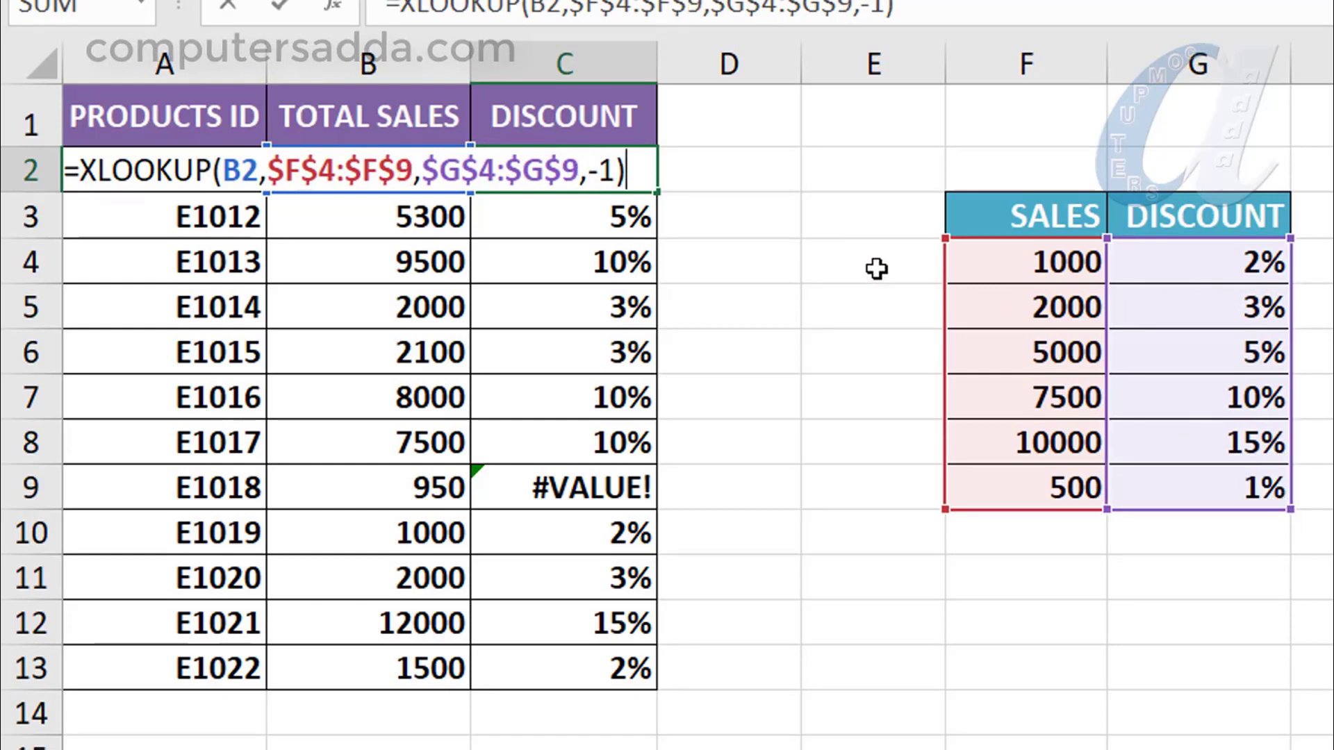
{"action": "key", "text": "Return"}
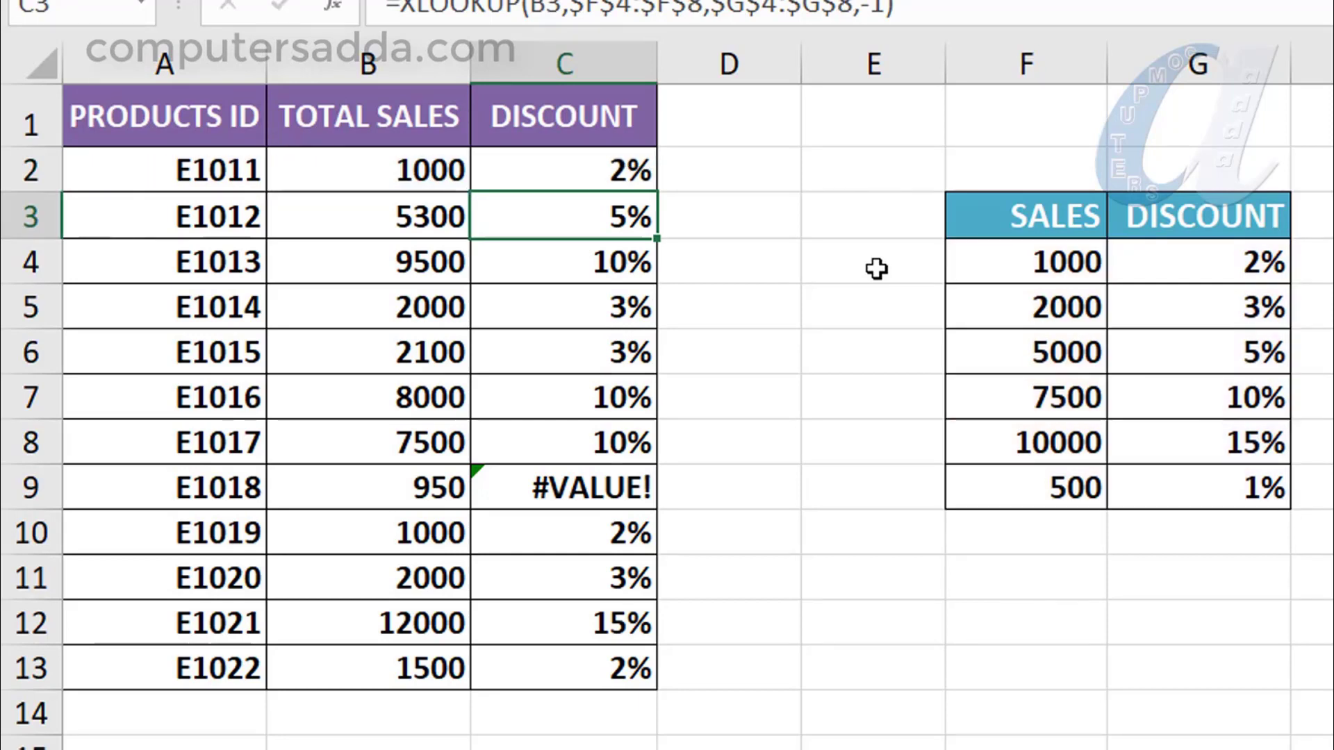
{"action": "left_click", "coordinate": [571, 160]}
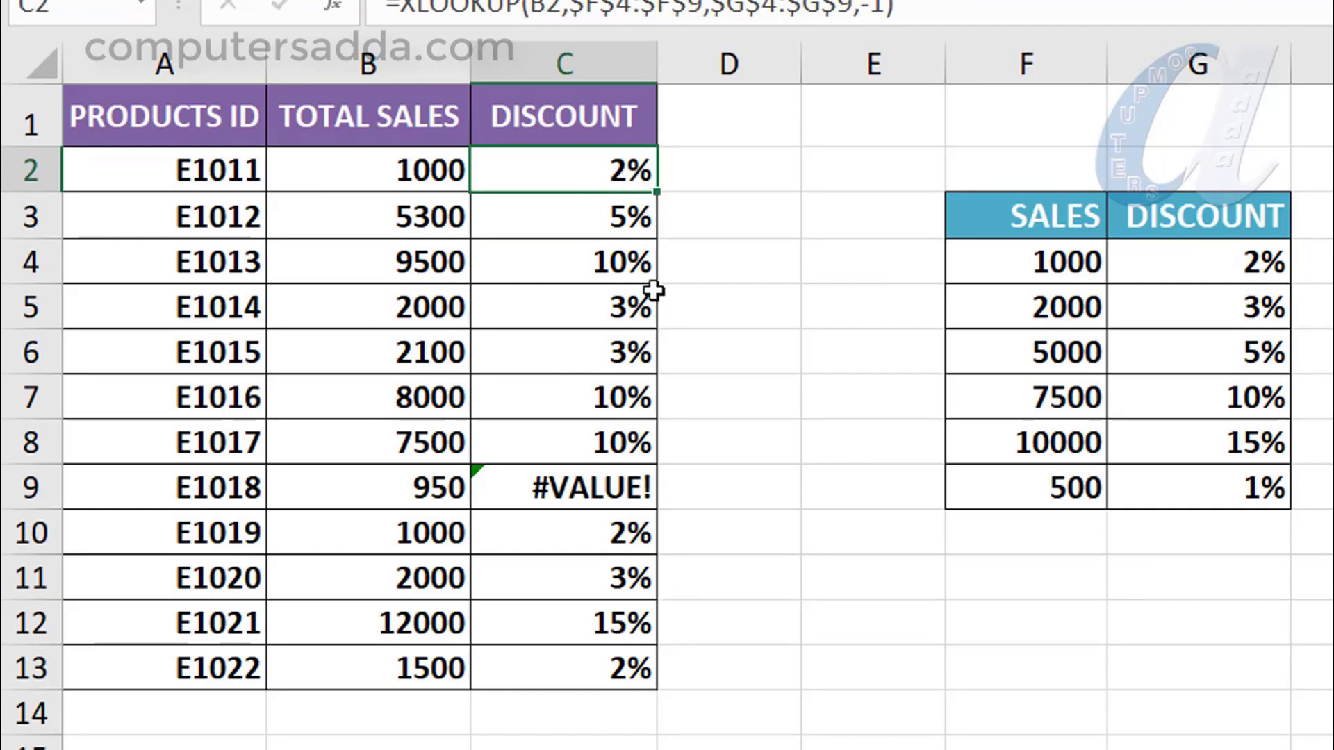
{"action": "double_click", "coordinate": [658, 192]}
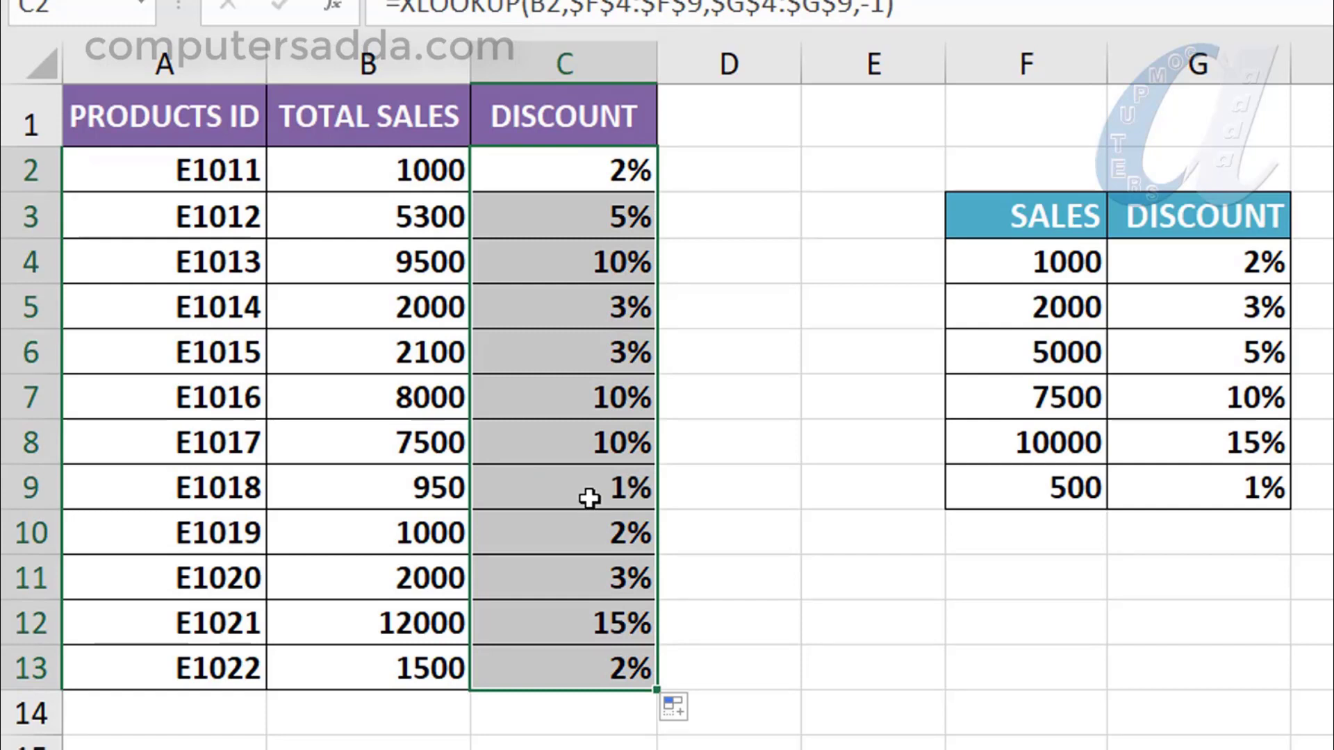
- Enter 7200 as E1017's total sales and 200 as E1018's
{"action": "left_click", "coordinate": [410, 448]}
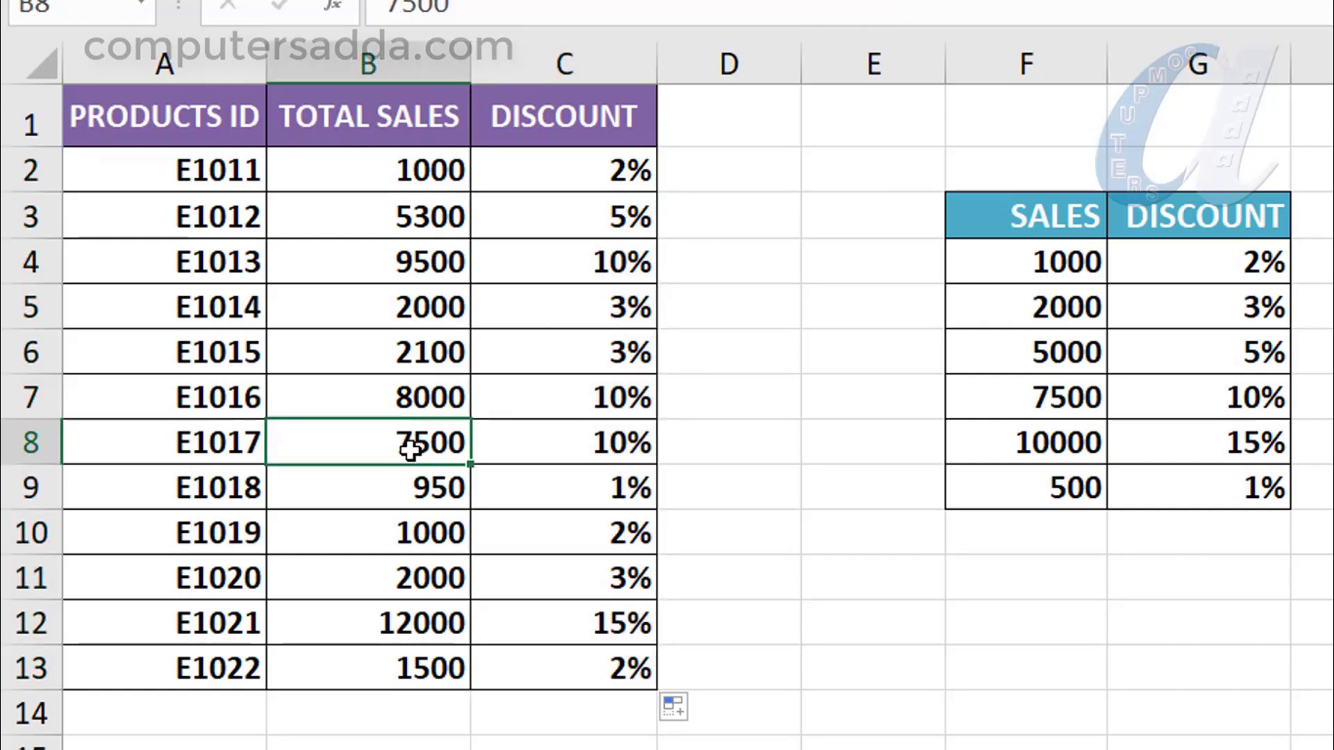
{"action": "type", "text": "72"}
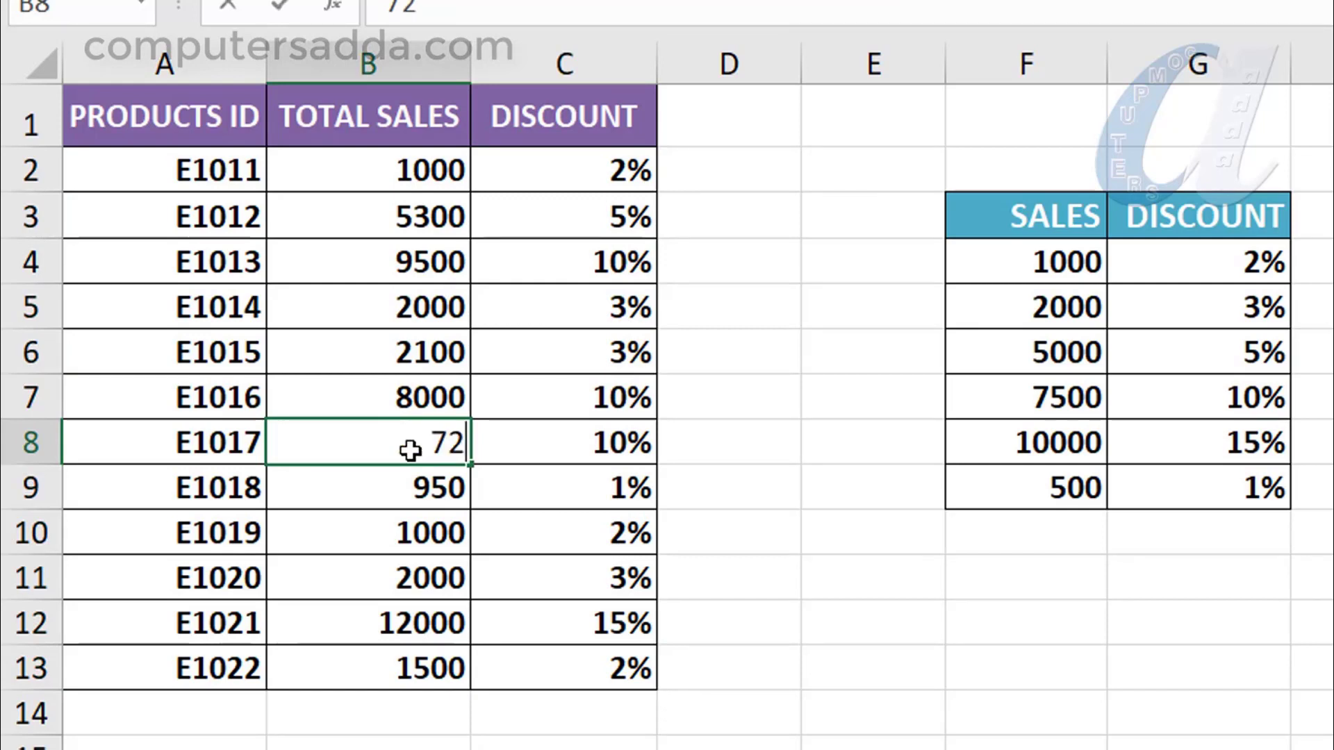
{"action": "type", "text": "00"}
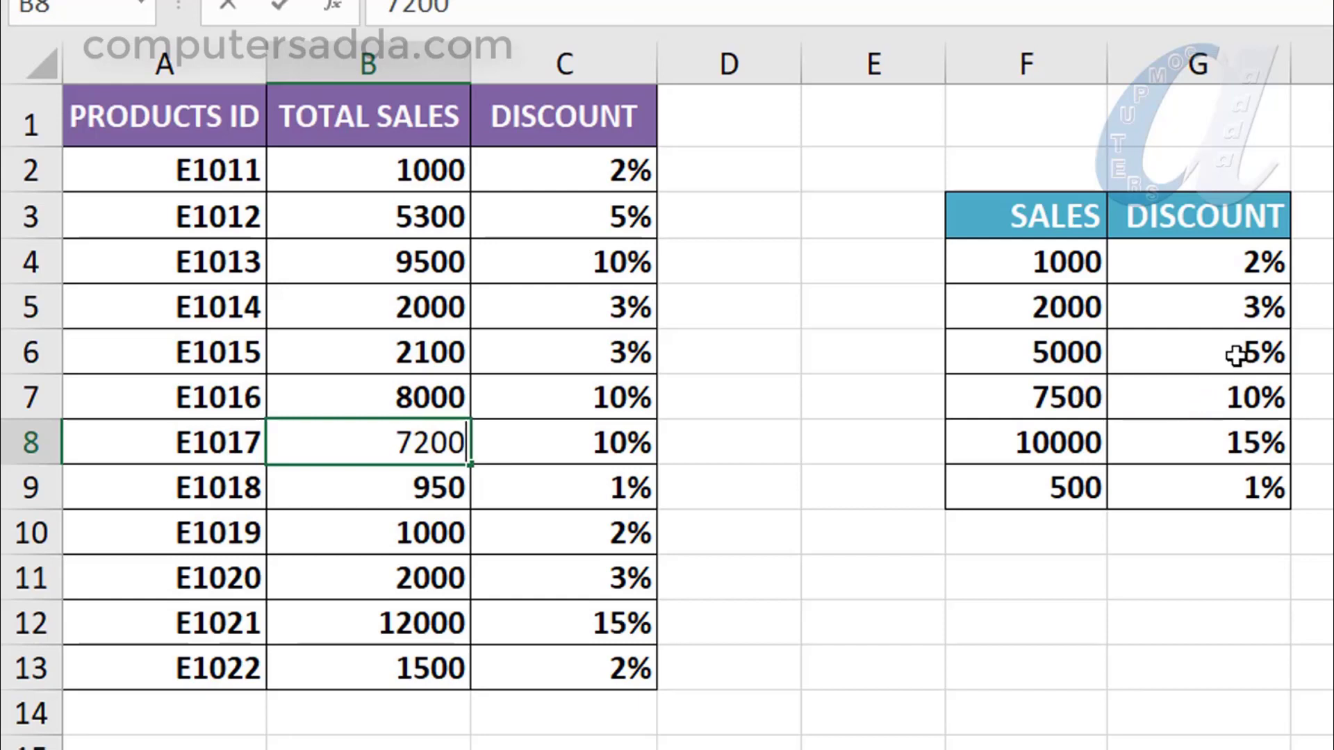
{"action": "key", "text": "Return"}
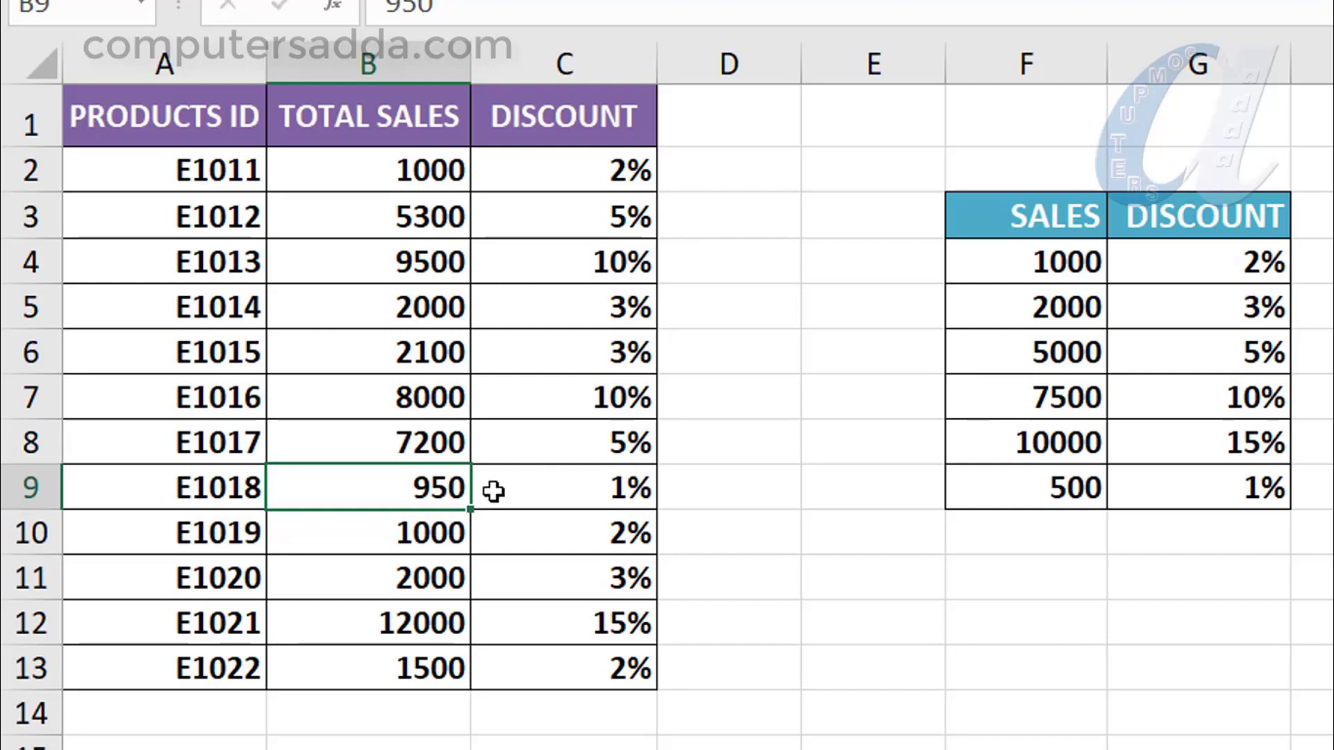
{"action": "double_click", "coordinate": [387, 485]}
{"action": "key", "text": "BackSpace"}
{"action": "key", "text": "BackSpace"}
{"action": "key", "text": "BackSpace"}
{"action": "type", "text": "200"}
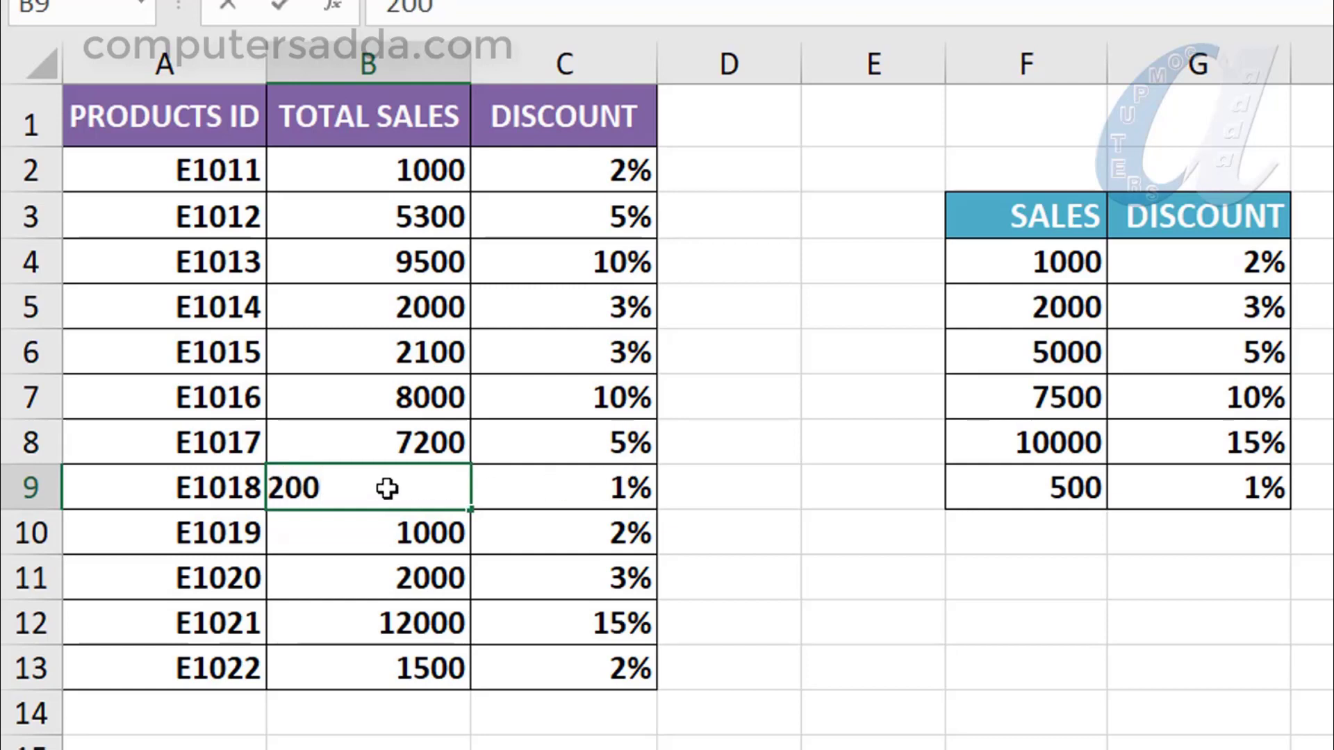
{"action": "key", "text": "Return"}
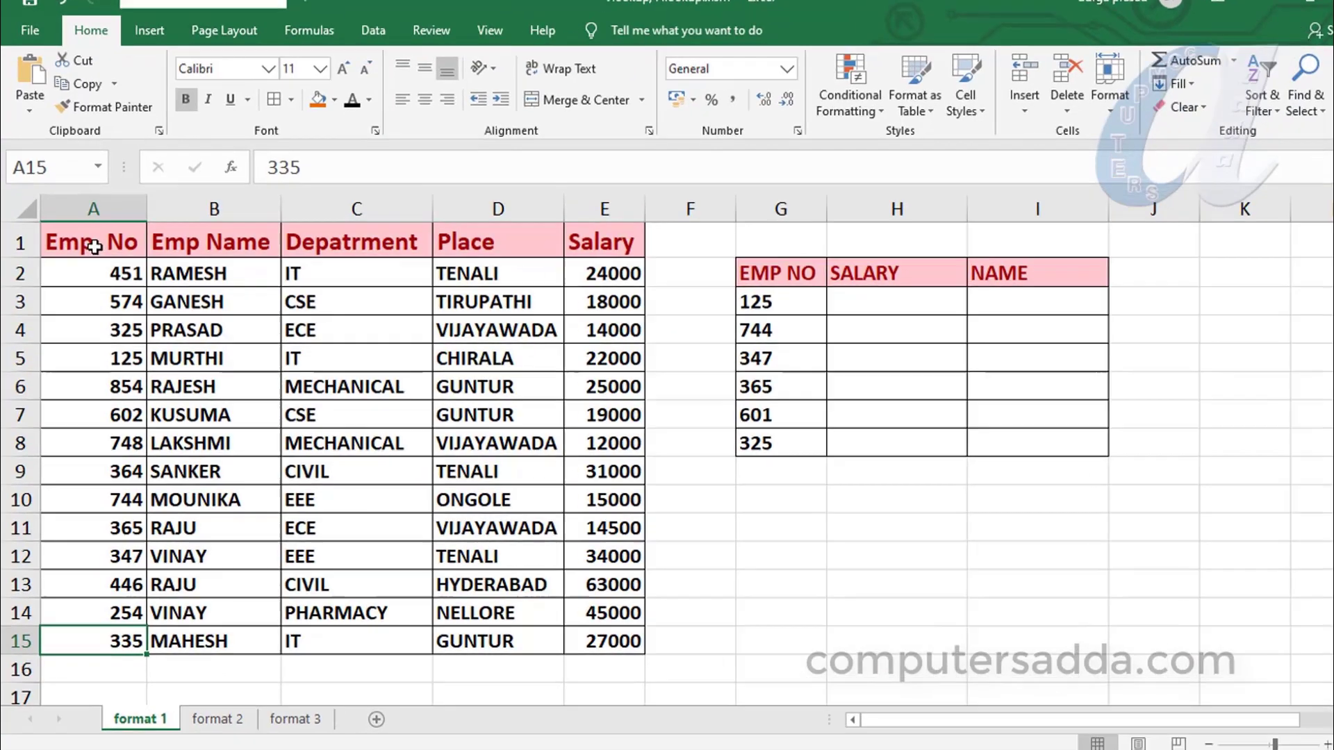
- Review the employee table A2:E15 and select Salary cell H3 for employee 125
{"action": "left_click_drag", "start_coordinate": [91, 259], "coordinate": [92, 443]}
{"action": "left_click_drag", "start_coordinate": [136, 389], "coordinate": [136, 678]}
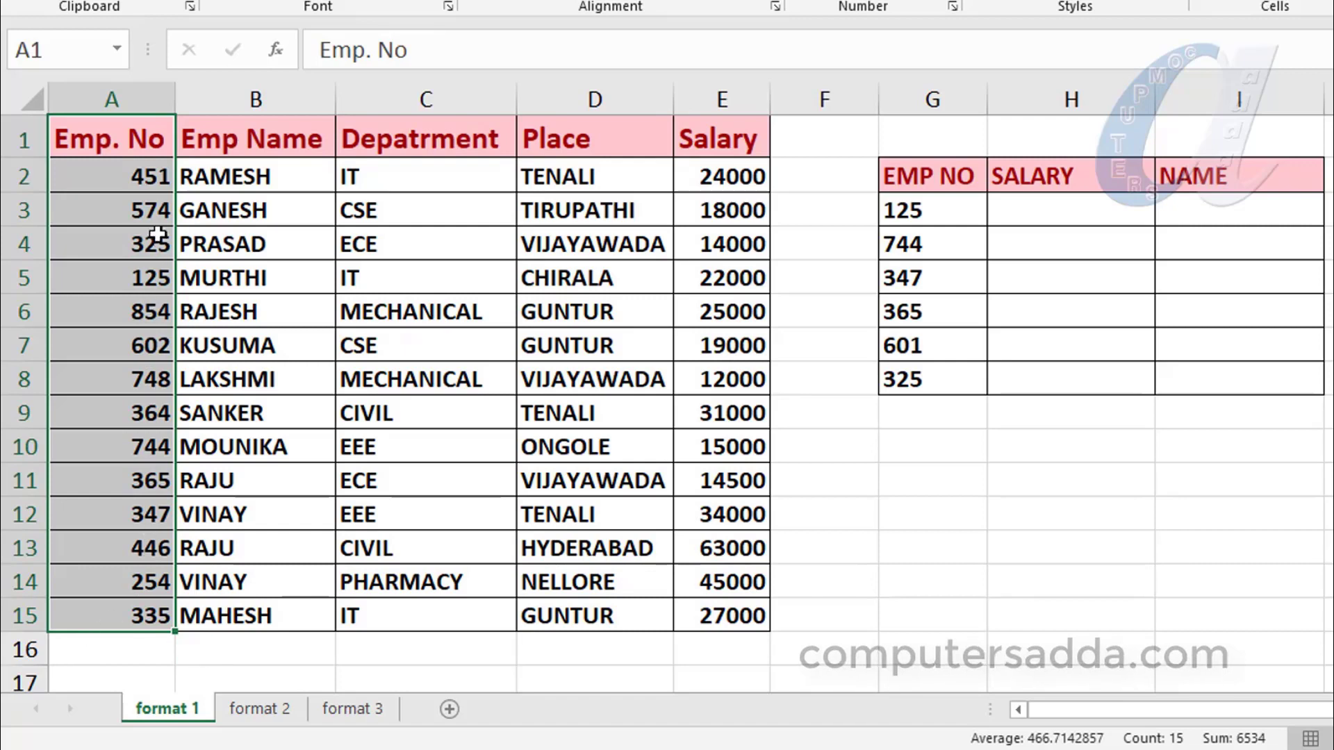
{"action": "left_click_drag", "start_coordinate": [104, 179], "coordinate": [95, 624]}
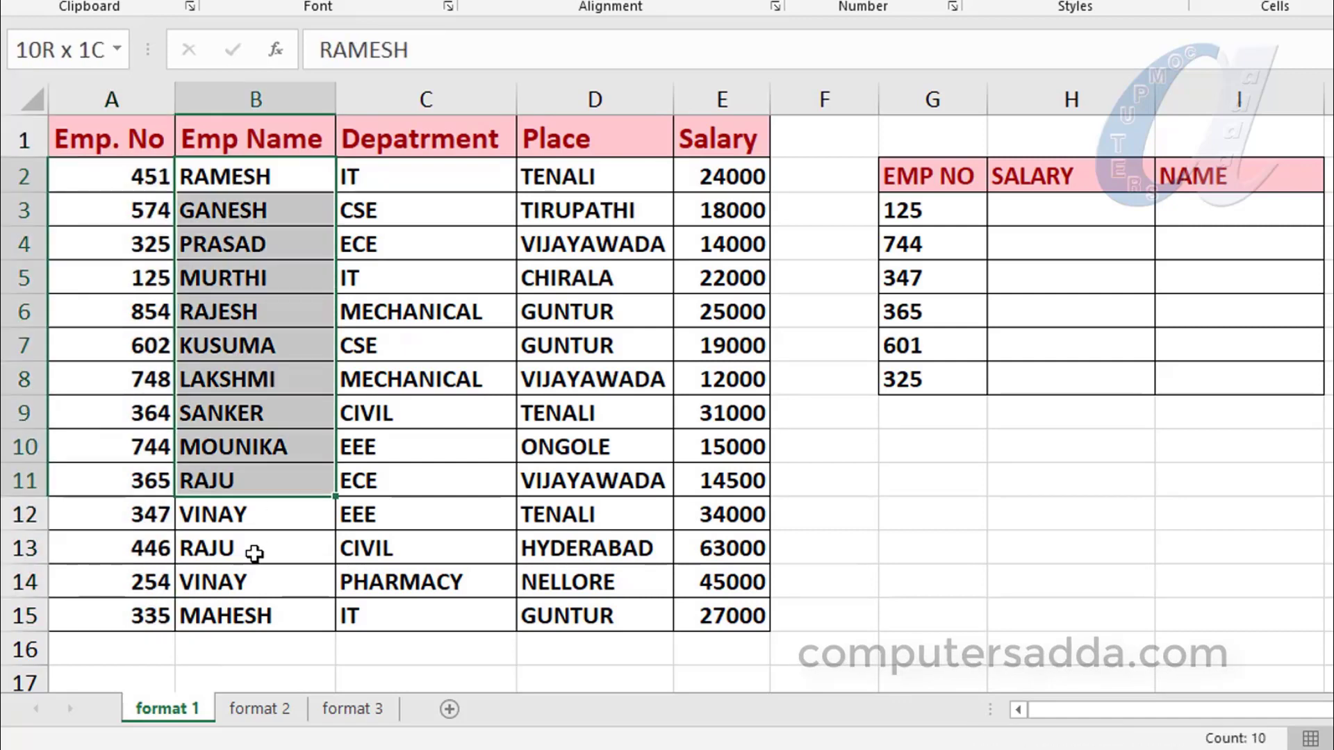
{"action": "left_click_drag", "start_coordinate": [242, 181], "coordinate": [250, 615]}
{"action": "left_click_drag", "start_coordinate": [407, 175], "coordinate": [417, 615]}
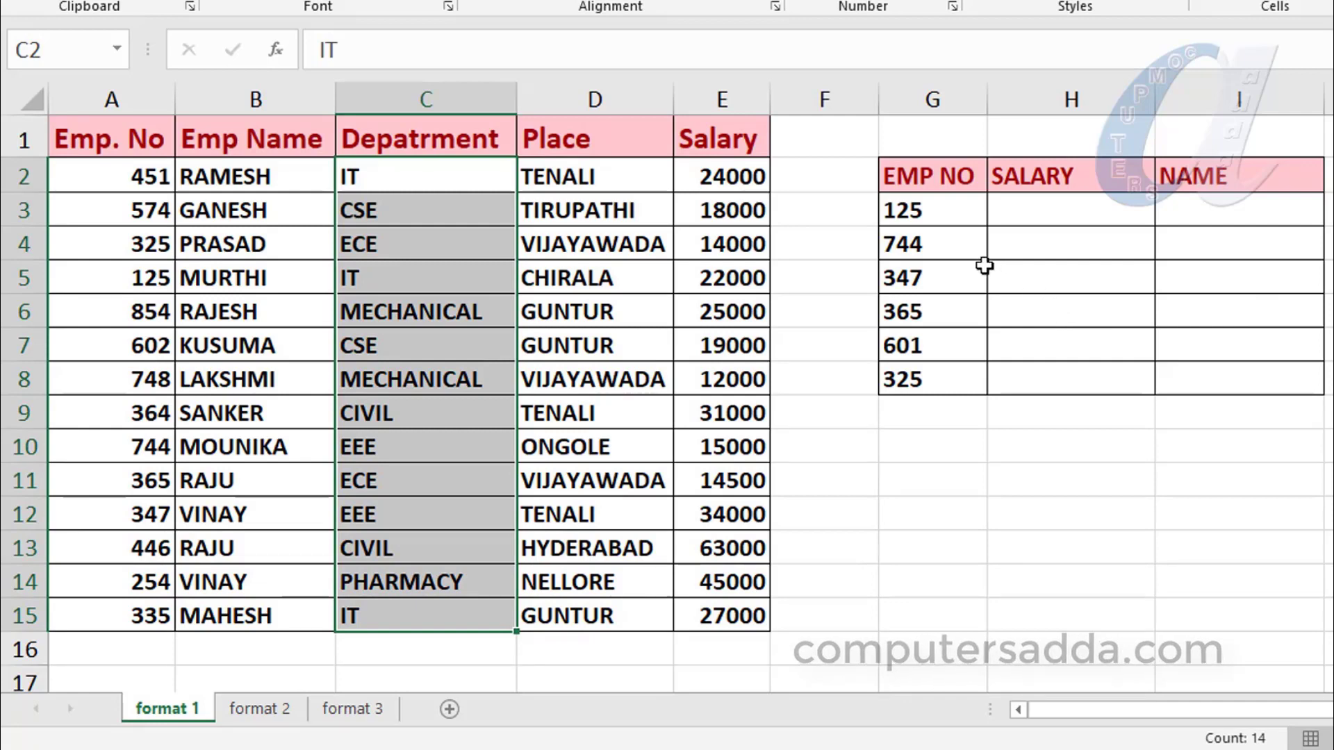
{"action": "left_click", "coordinate": [904, 214]}
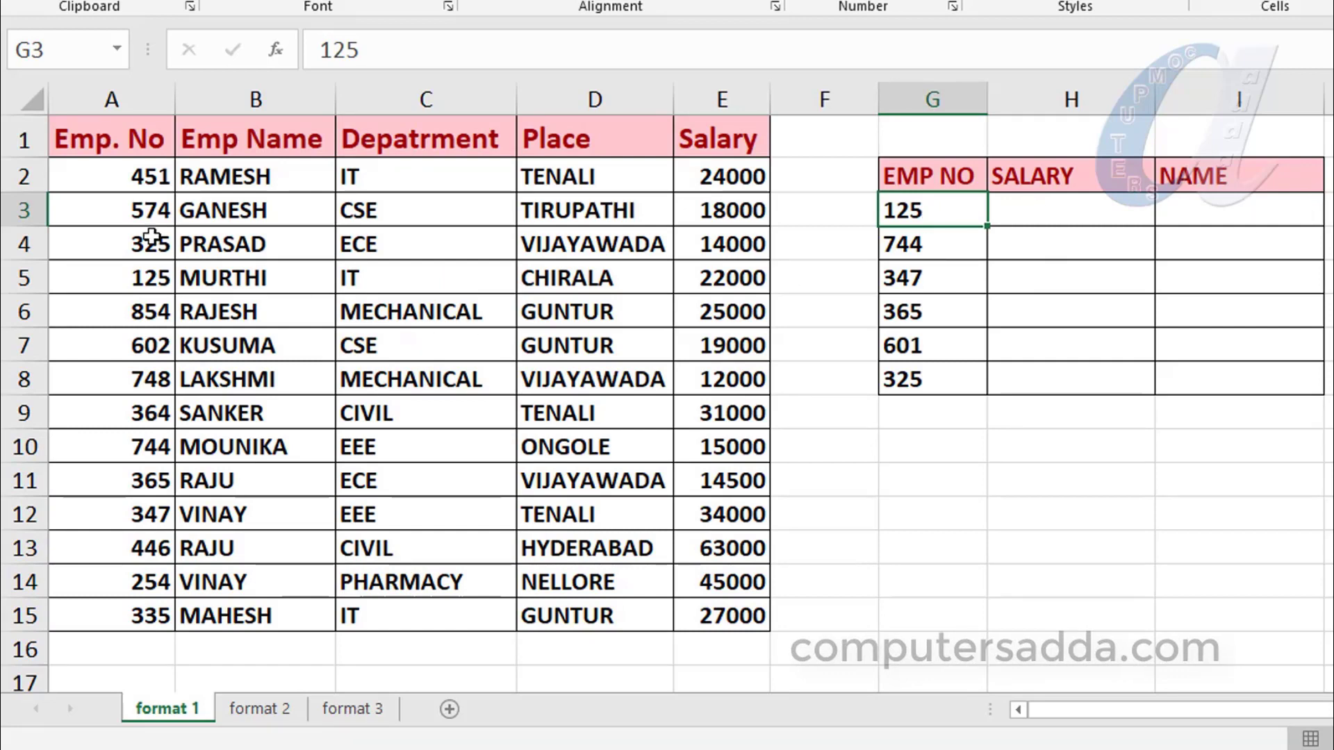
{"action": "left_click_drag", "start_coordinate": [89, 176], "coordinate": [714, 623]}
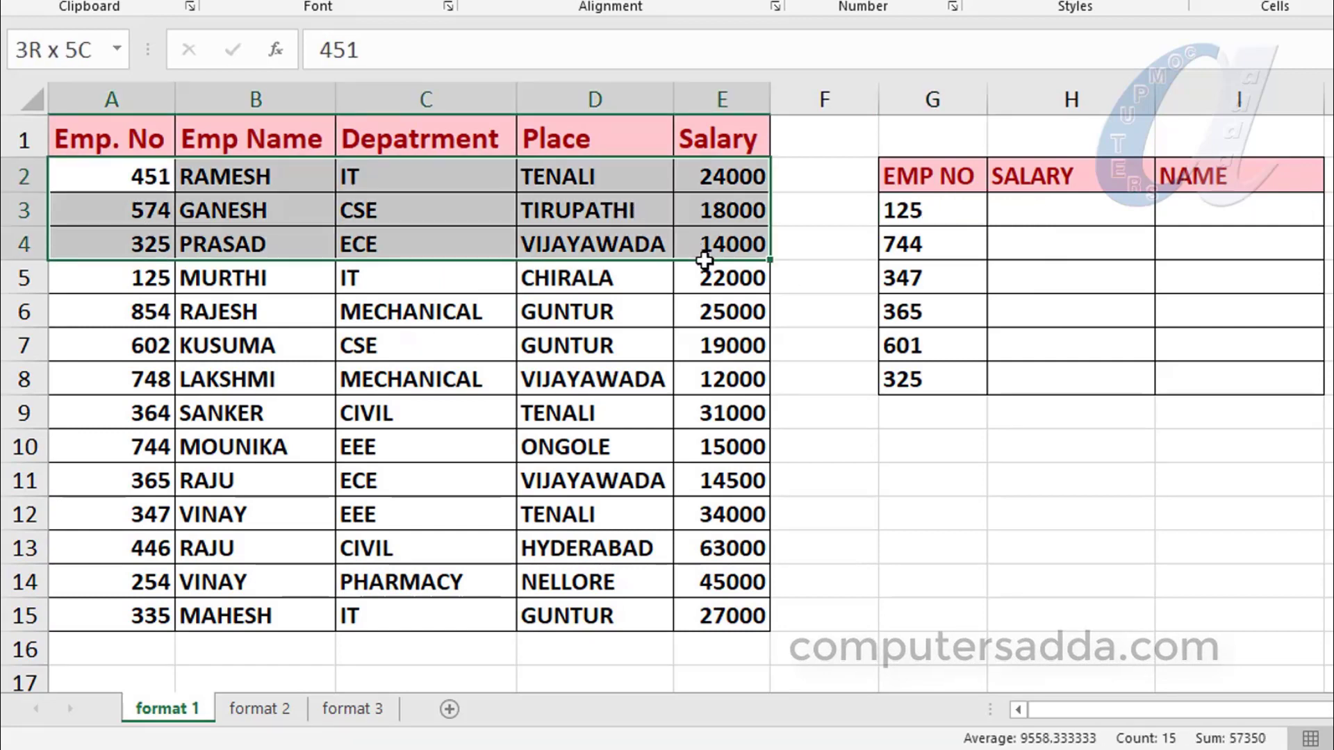
{"action": "left_click_drag", "start_coordinate": [714, 623], "coordinate": [714, 623]}
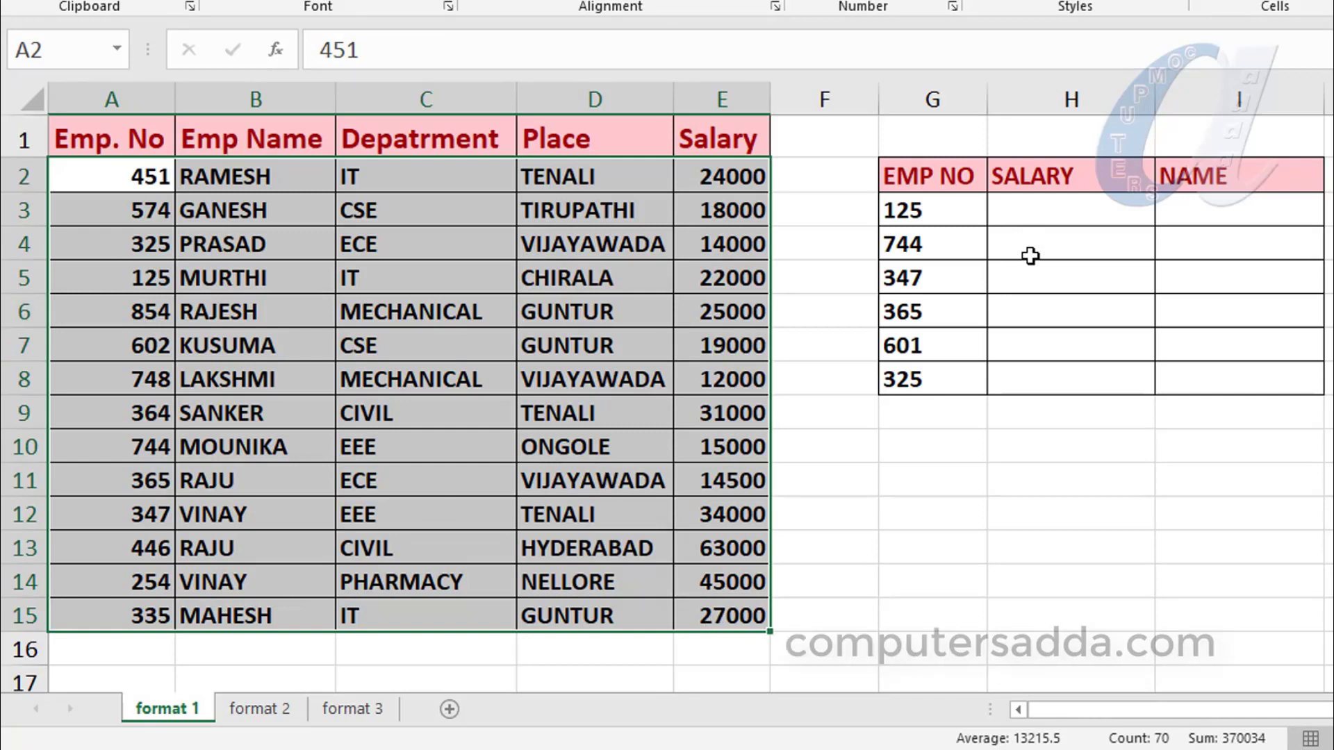
{"action": "left_click", "coordinate": [1018, 208]}
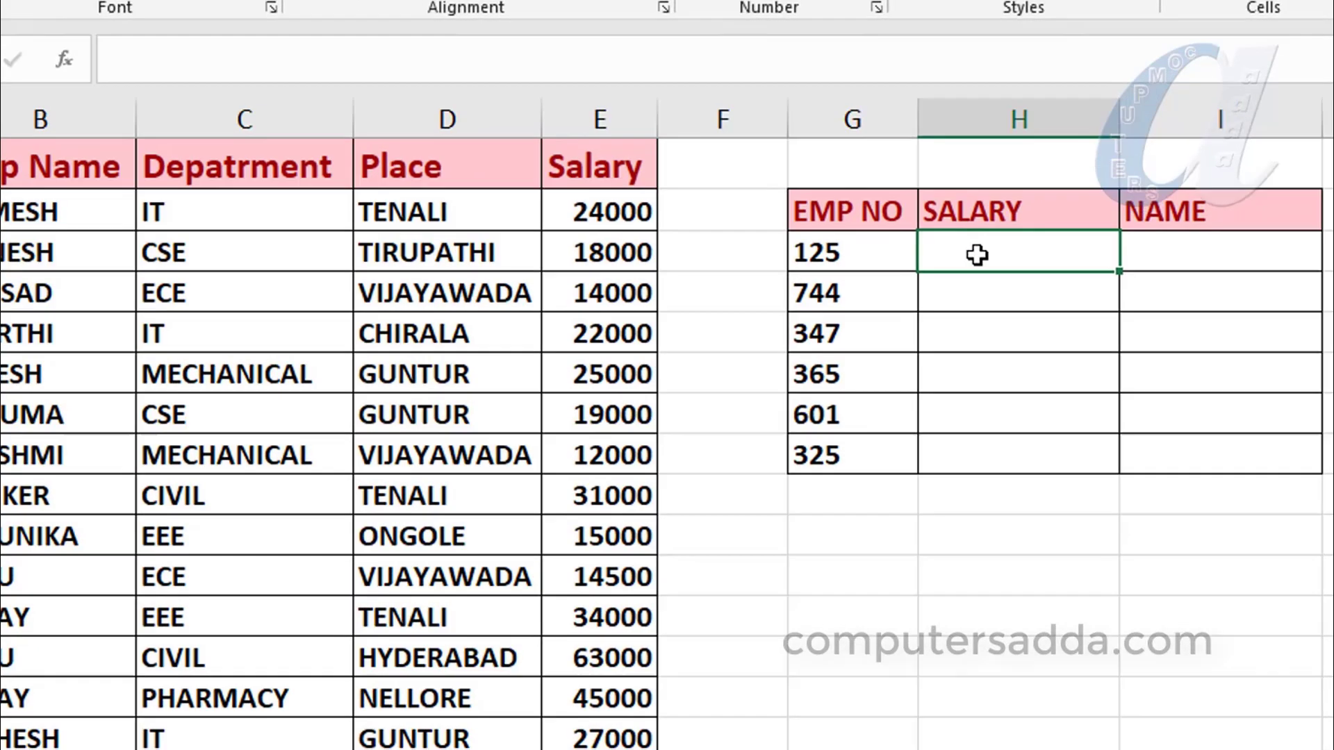
- Start H3's XLOOKUP with G3 as lookup value and absolute $A$2:$A$15 lookup range
{"action": "type", "text": "=xlo"}
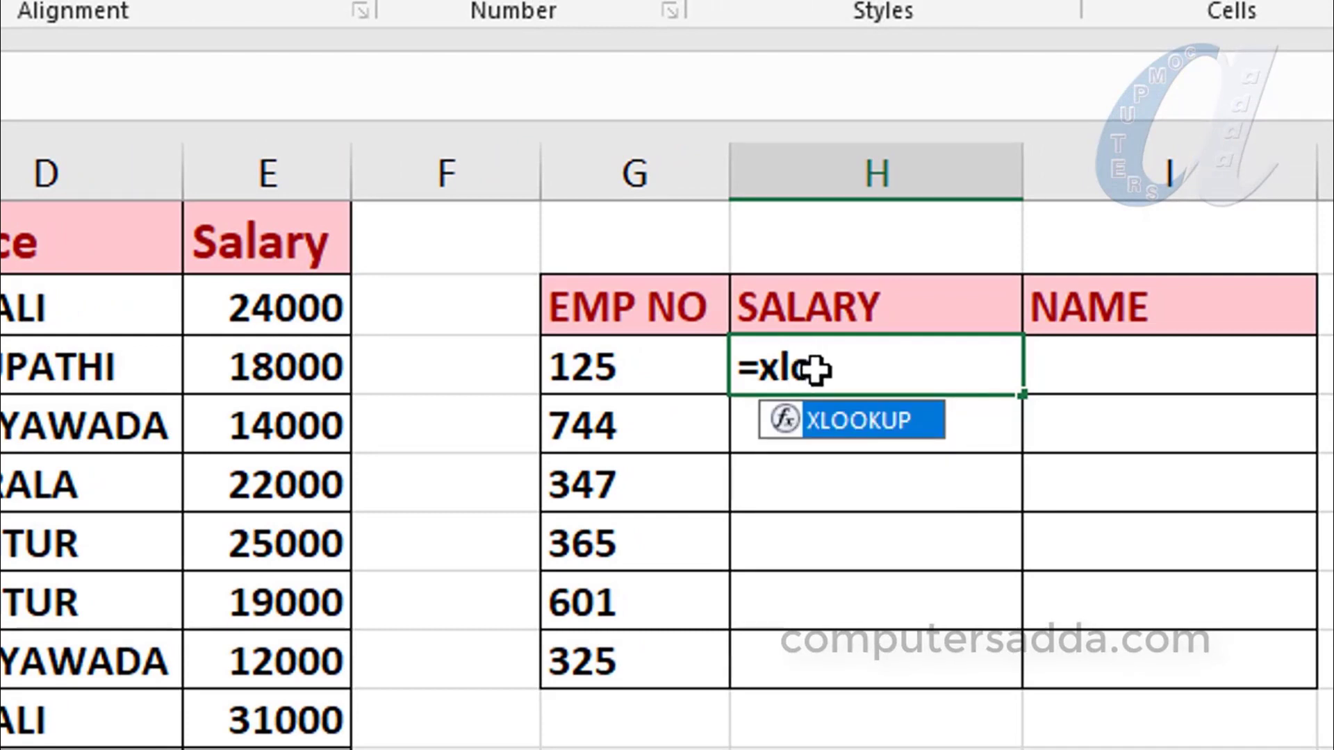
{"action": "key", "text": "Tab"}
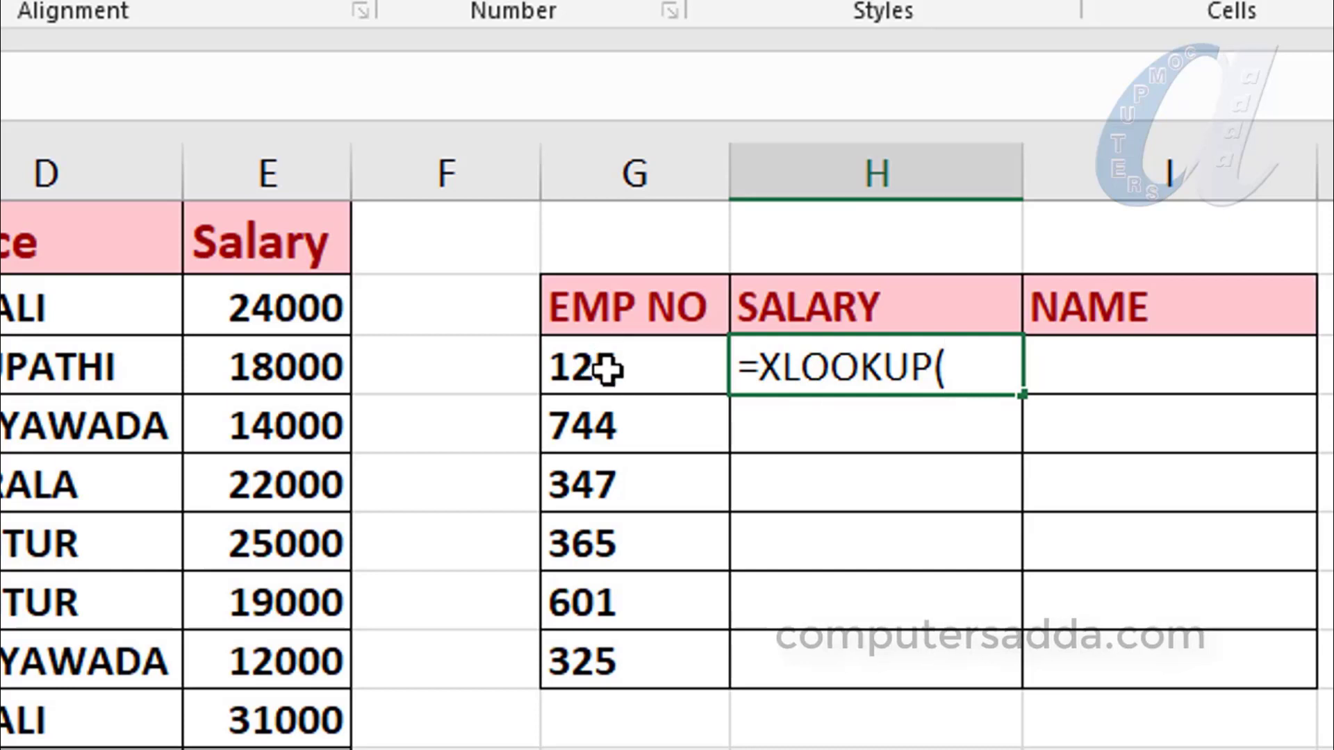
{"action": "left_click", "coordinate": [606, 372]}
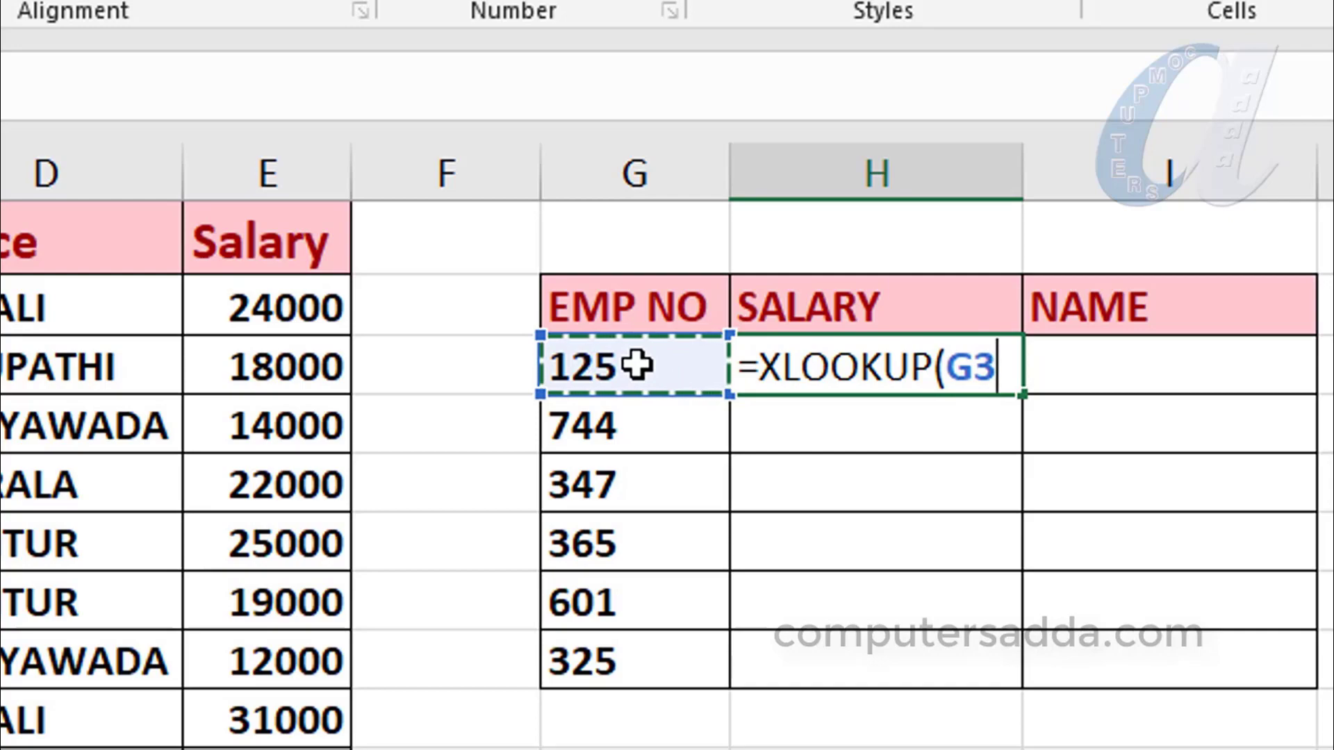
{"action": "type", "text": ","}
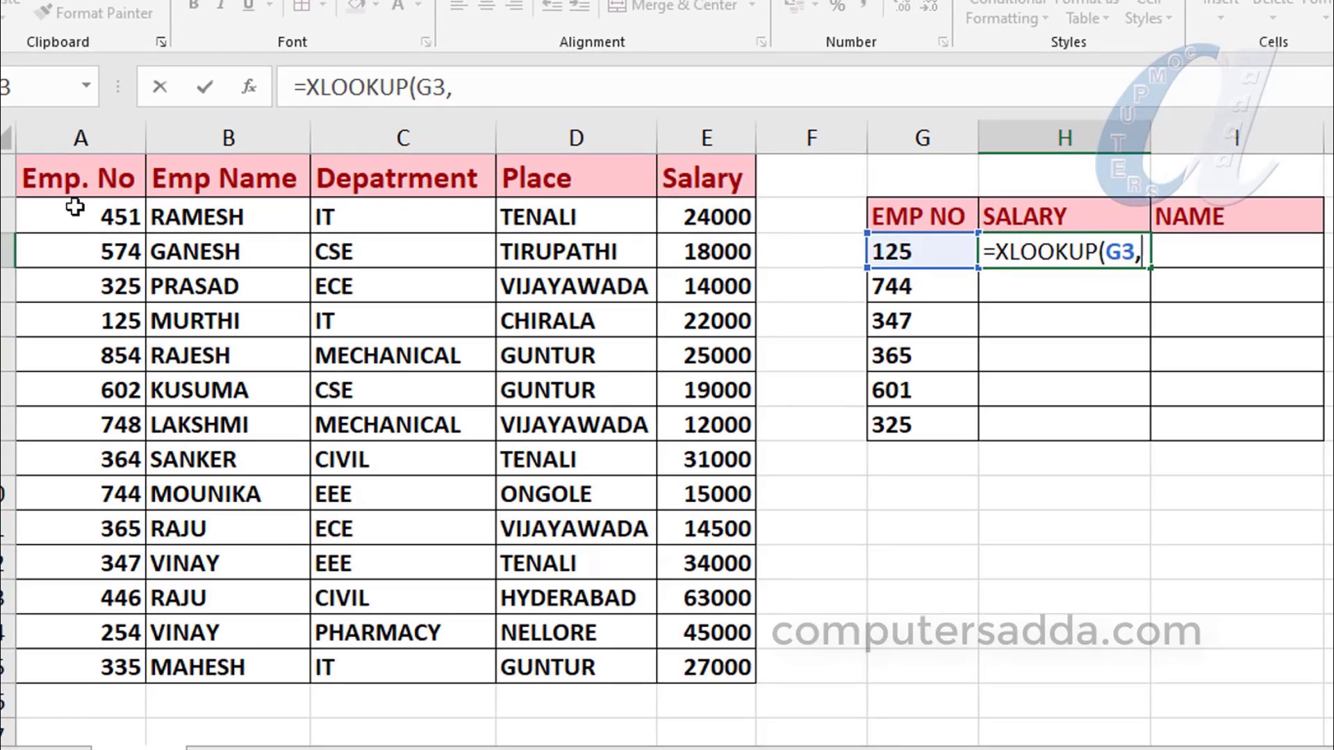
{"action": "left_click_drag", "start_coordinate": [75, 217], "coordinate": [79, 669]}
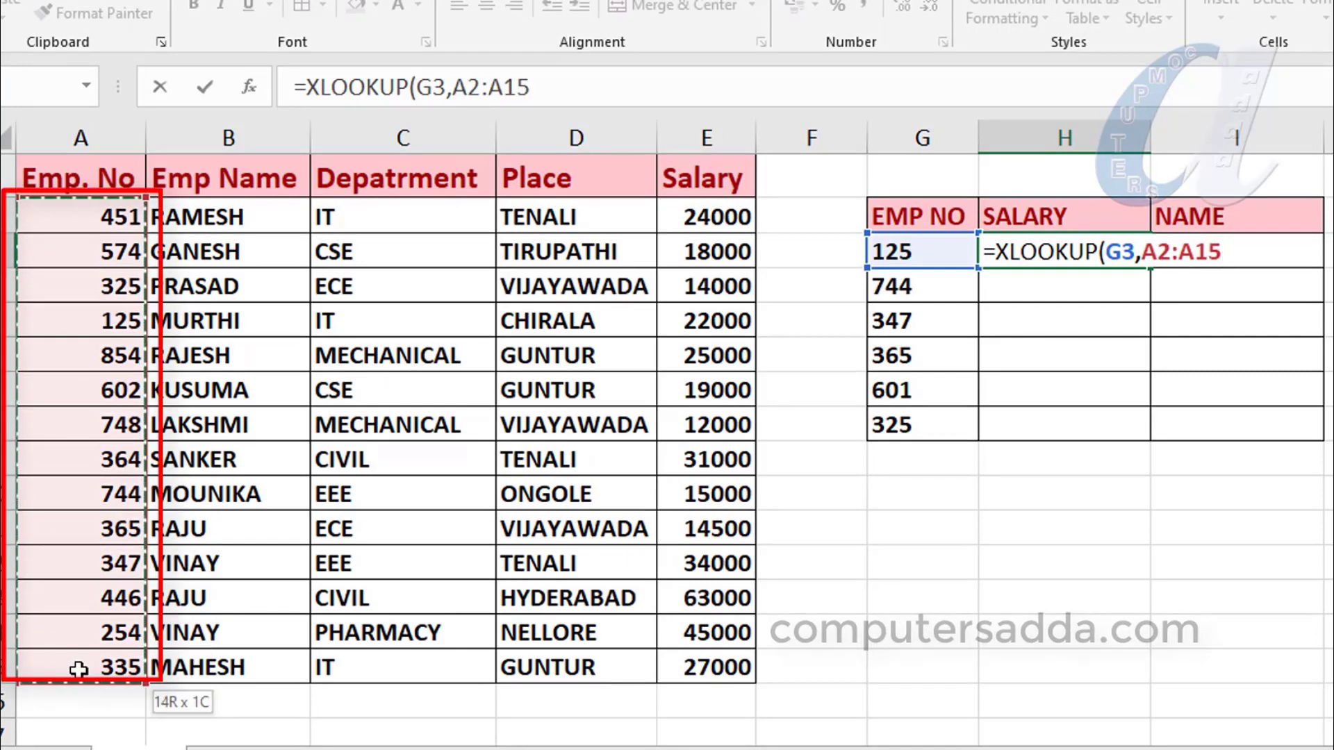
{"action": "mouse_move", "coordinate": [80, 639]}
{"action": "left_mouse_down"}
{"action": "mouse_move", "coordinate": [93, 650]}
{"action": "mouse_move", "coordinate": [78, 225]}
{"action": "left_mouse_up"}
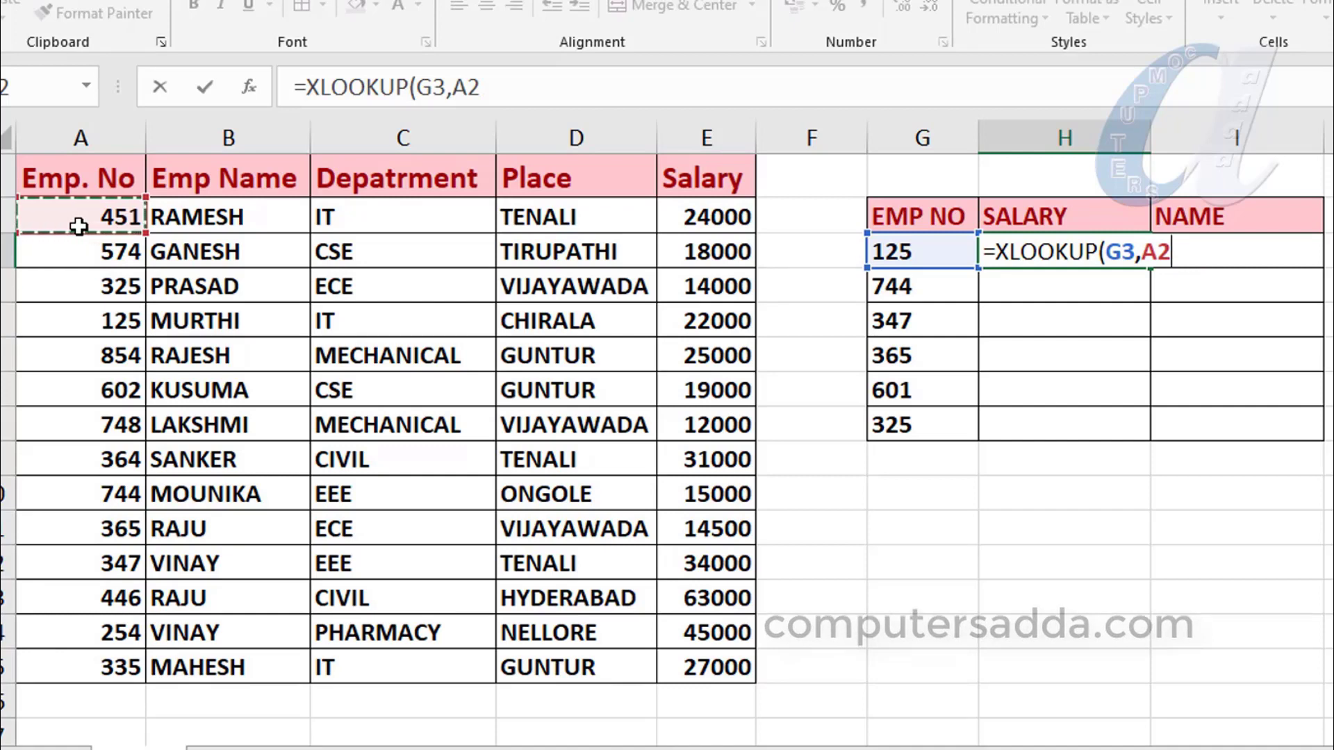
{"action": "key", "text": "shift+Down"}
{"action": "key", "text": "shift+Down"}
{"action": "key", "text": "shift+Down"}
{"action": "key", "text": "shift+Down"}
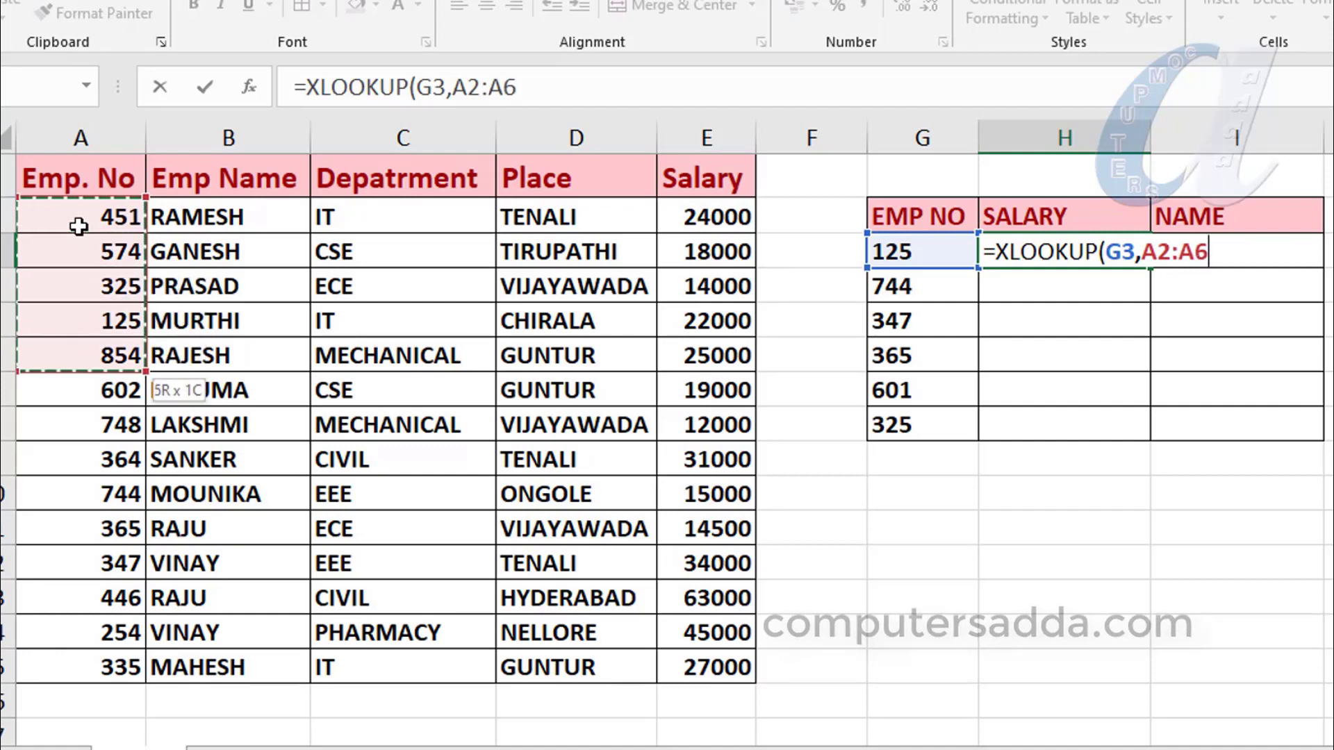
{"action": "key", "text": "shift+Up"}
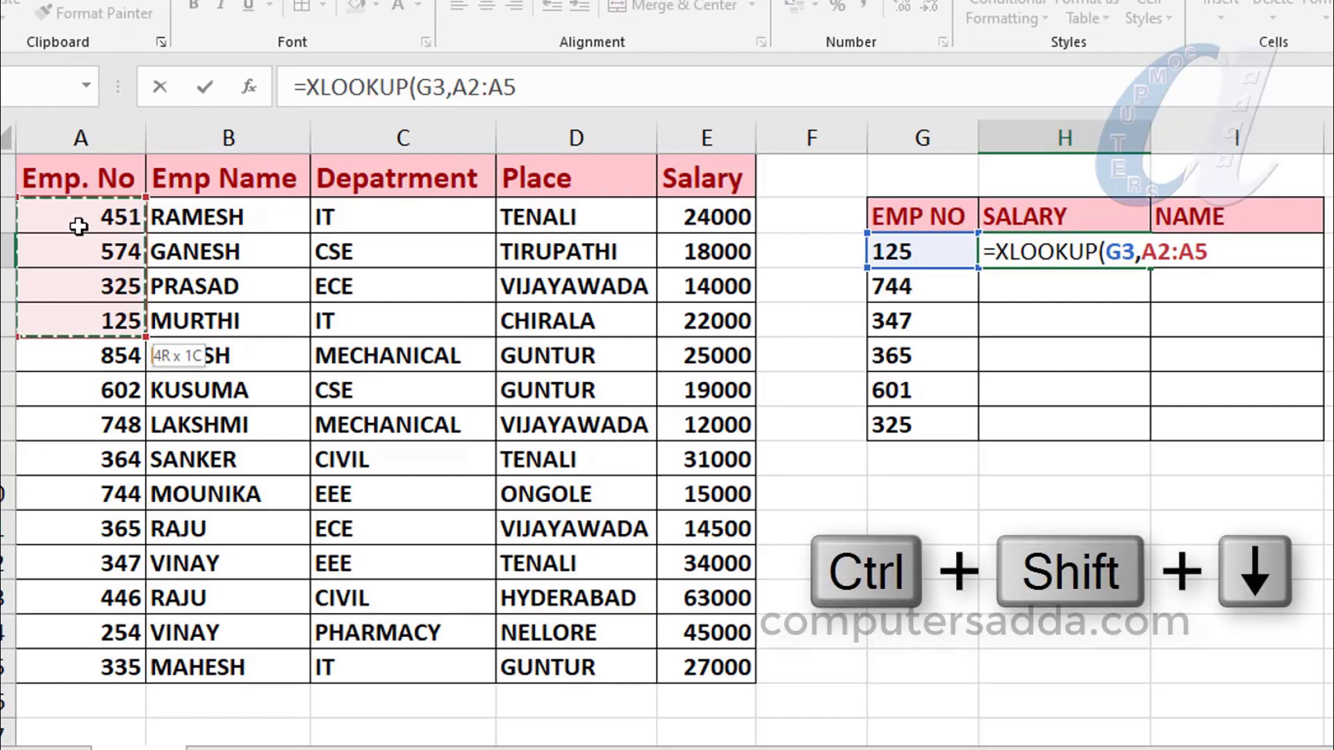
{"action": "key", "text": "ctrl+shift+Down"}
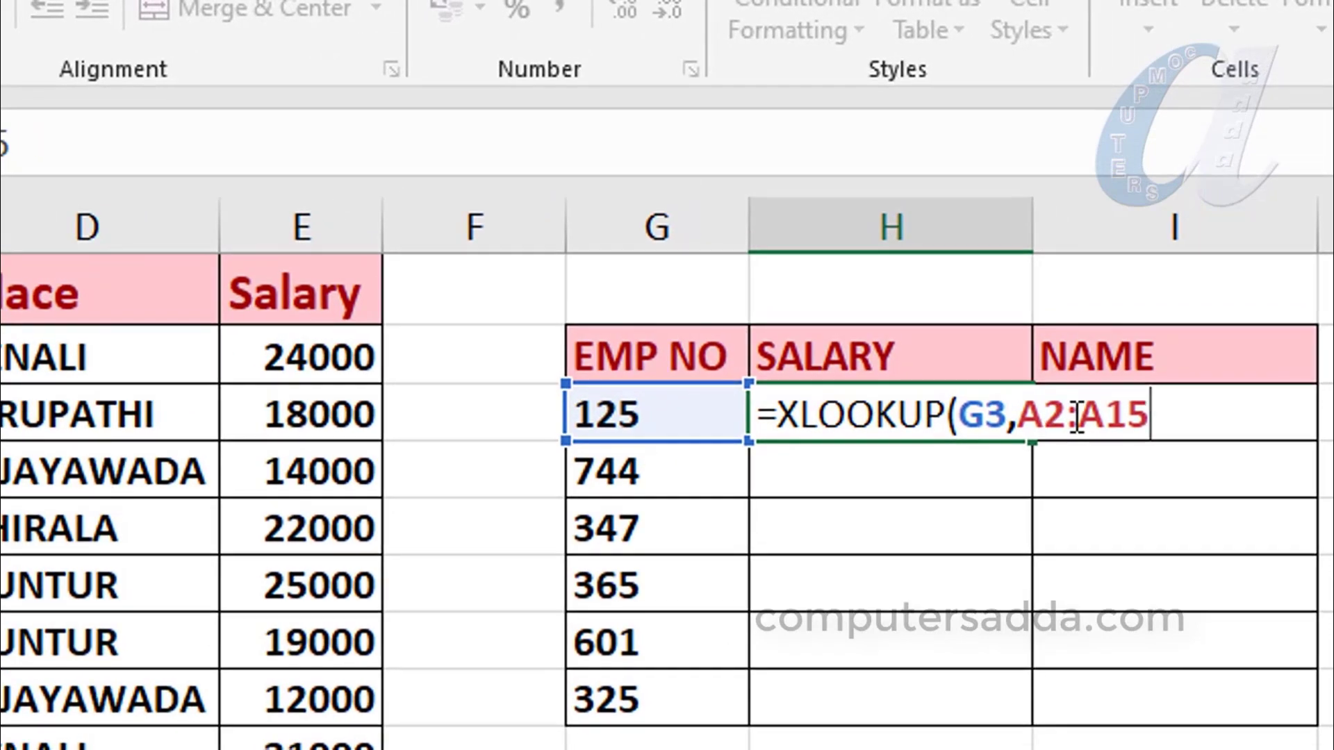
{"action": "key", "text": "F4"}
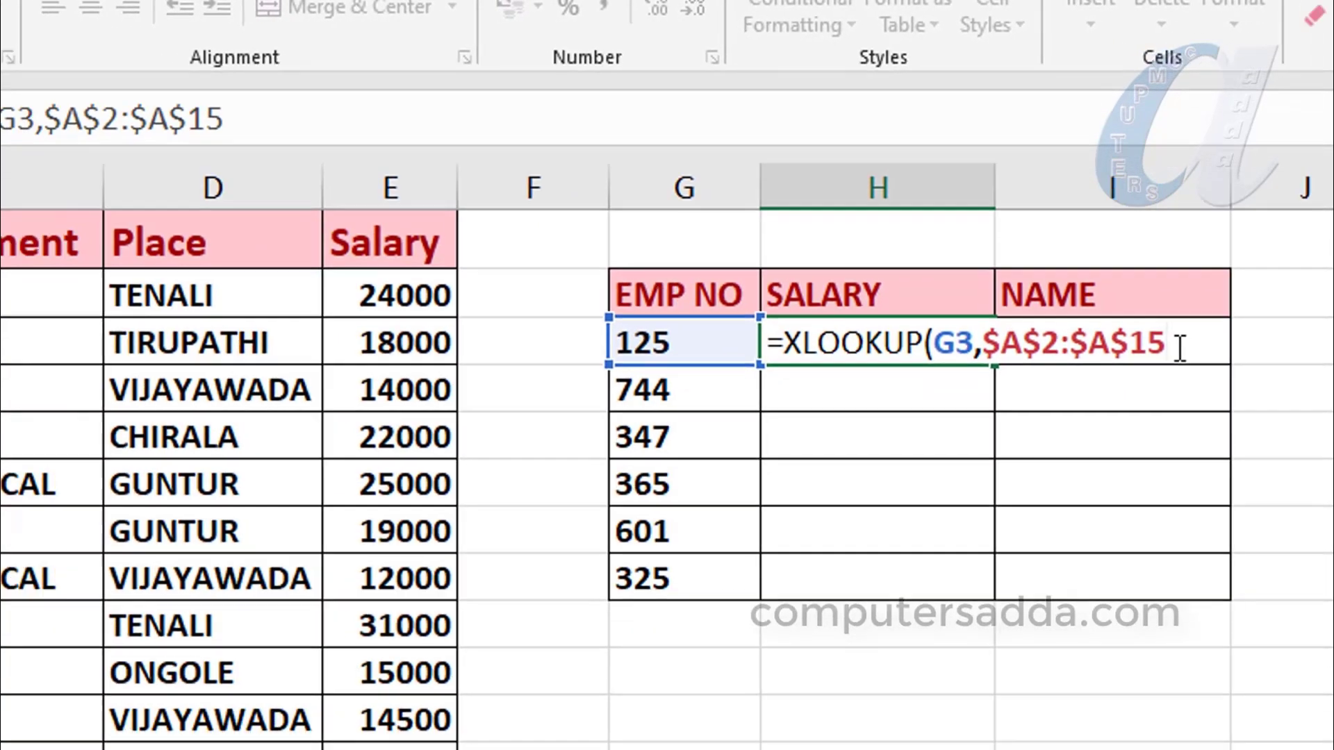
- Add $E$2:$E$15 as the absolute Salary return range
{"action": "type", "text": ","}
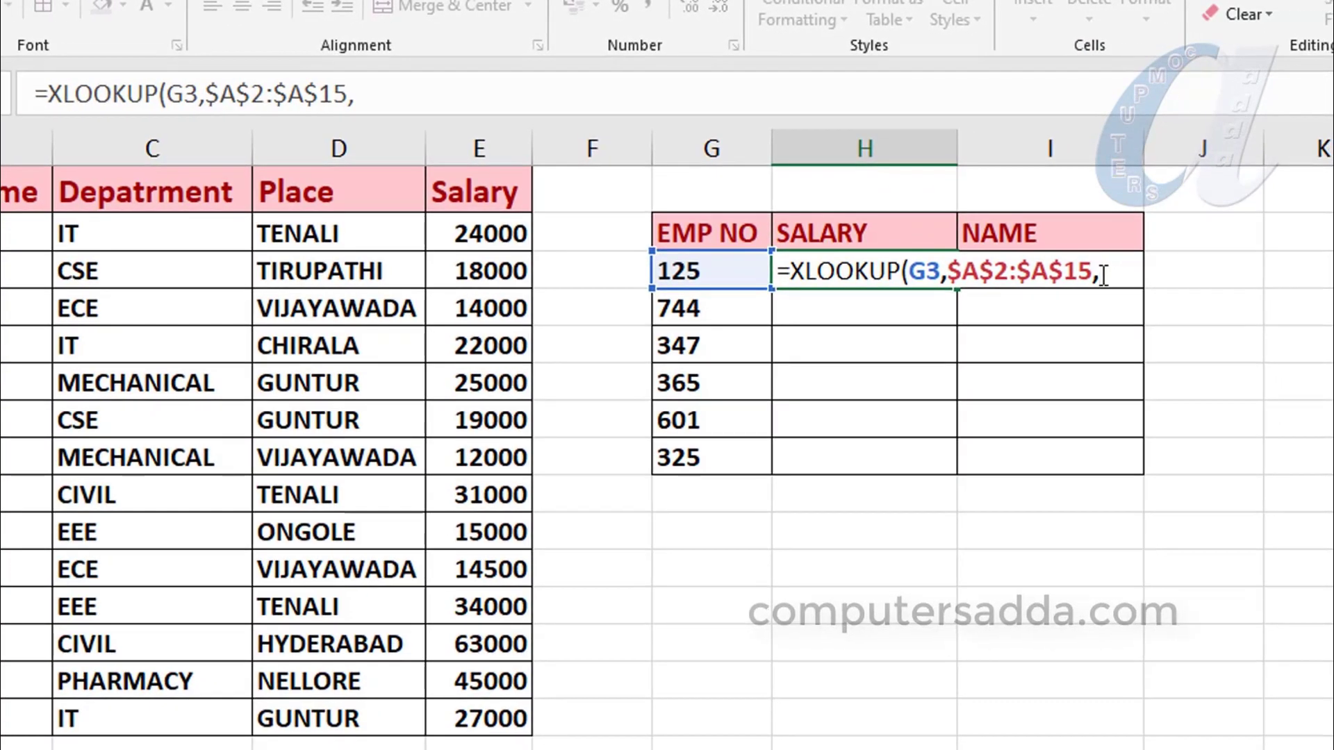
{"action": "left_click", "coordinate": [461, 233]}
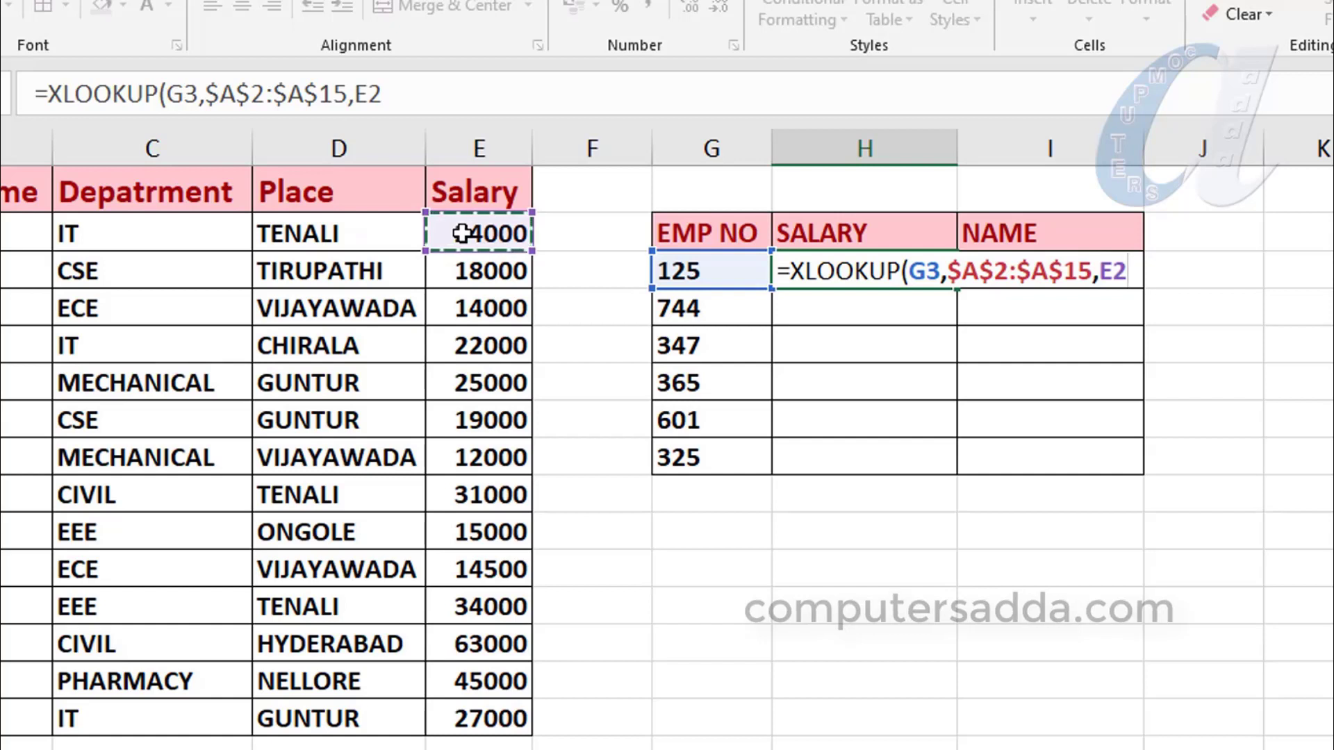
{"action": "key", "text": "ctrl+shift+Down"}
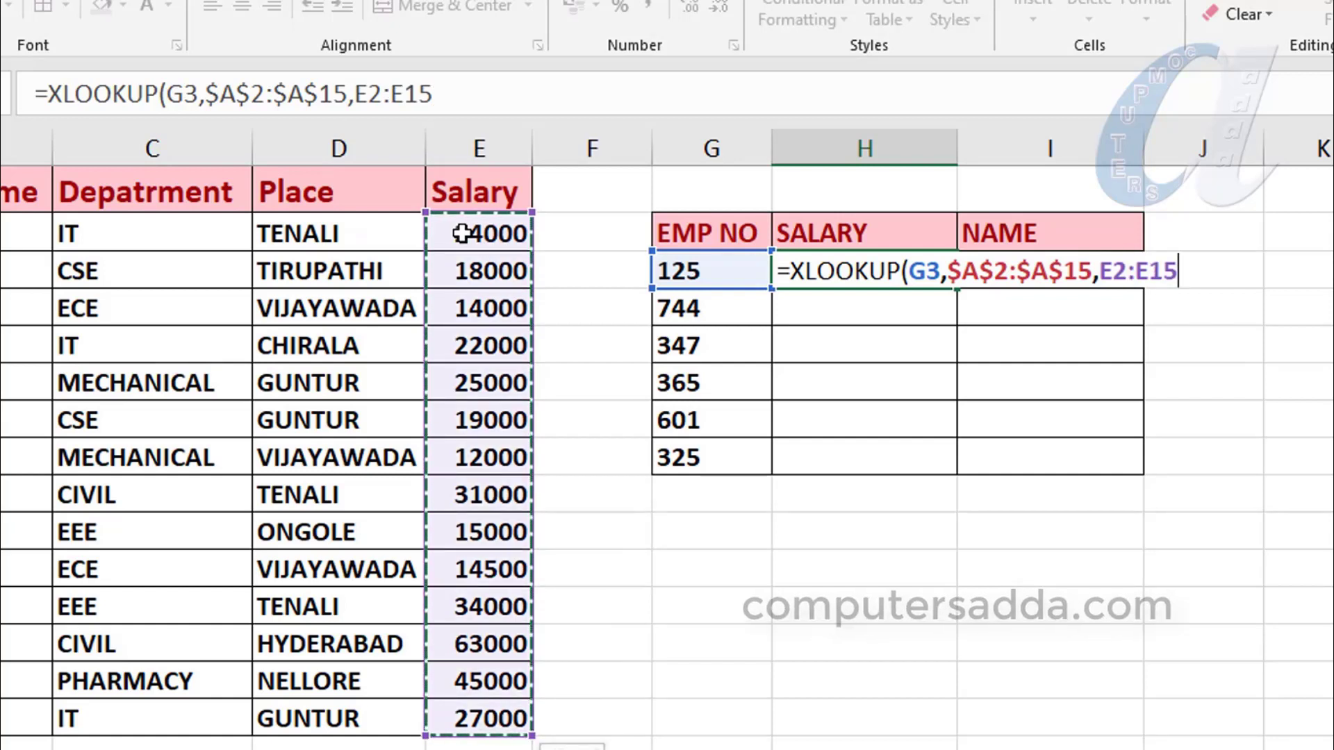
{"action": "key", "text": "F4"}
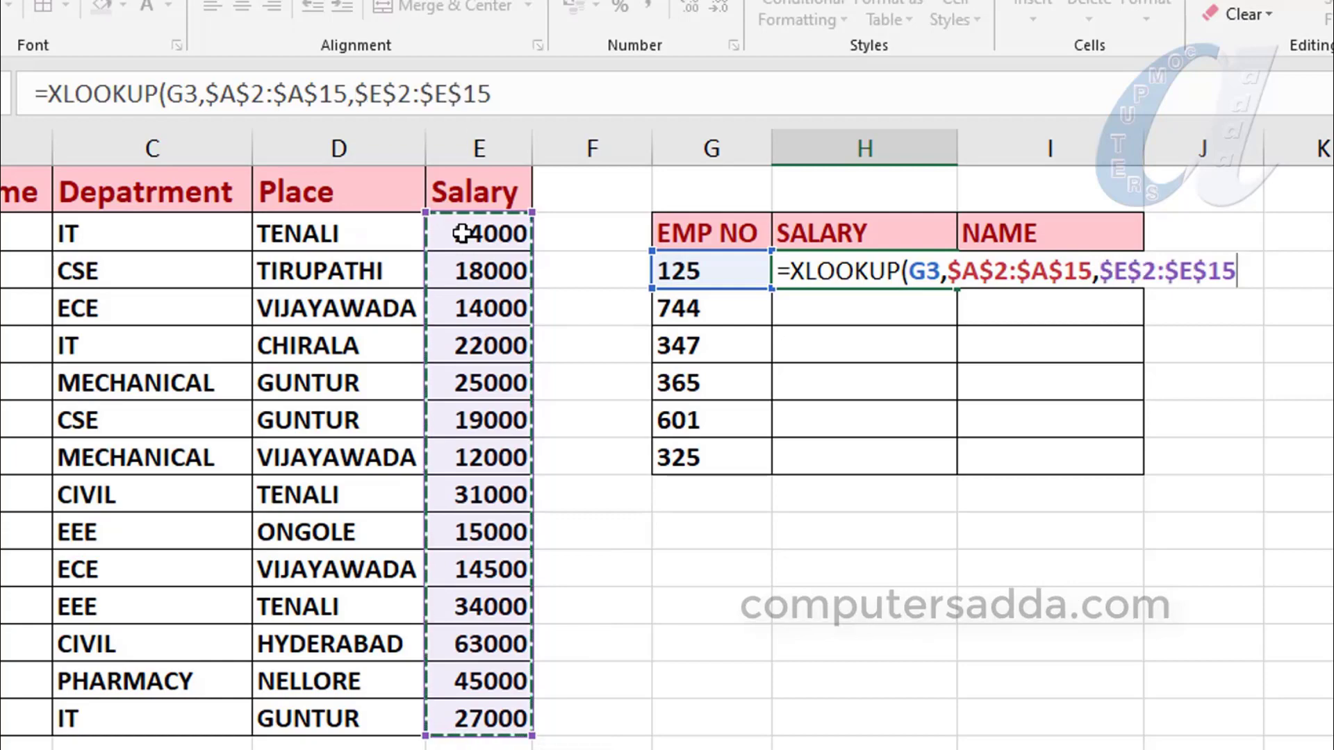
- Commit H3's salary formula, check 22000 for ID 125, and fill it down to H8
{"action": "type", "text": ")"}
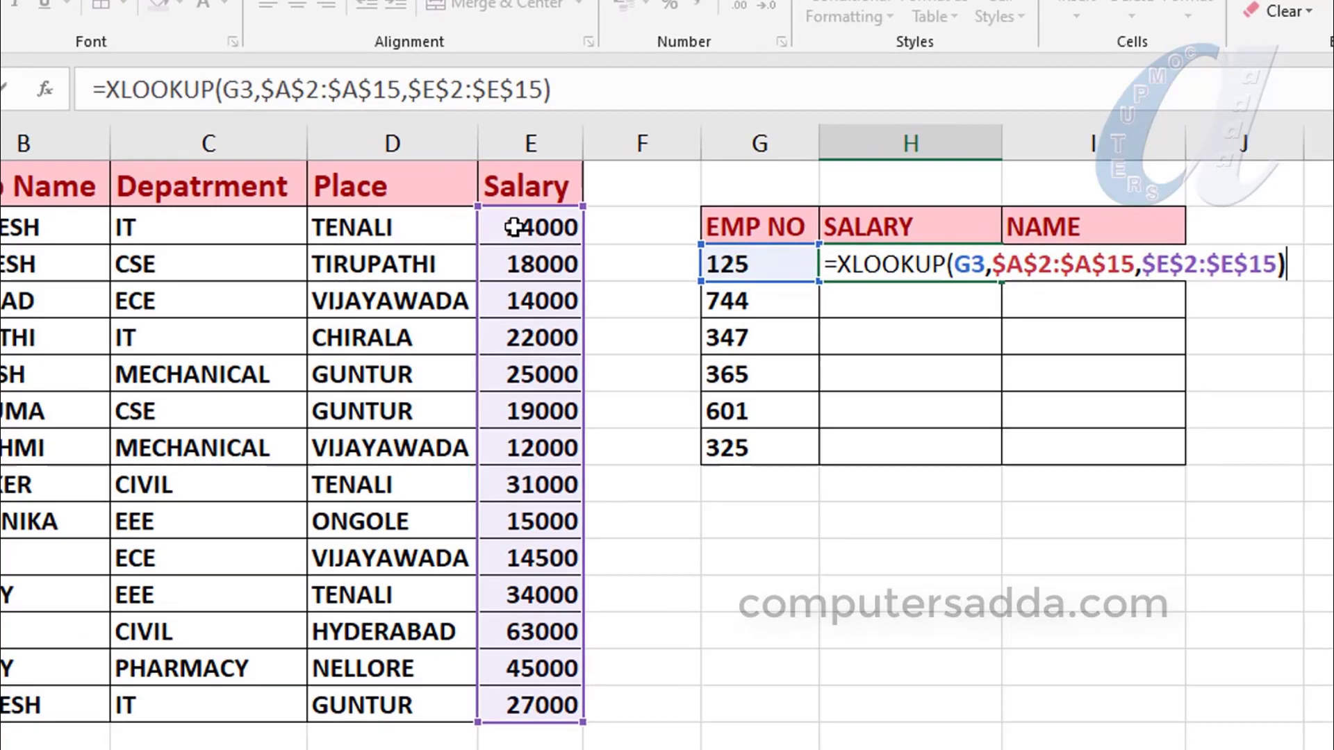
{"action": "key", "text": "Return"}
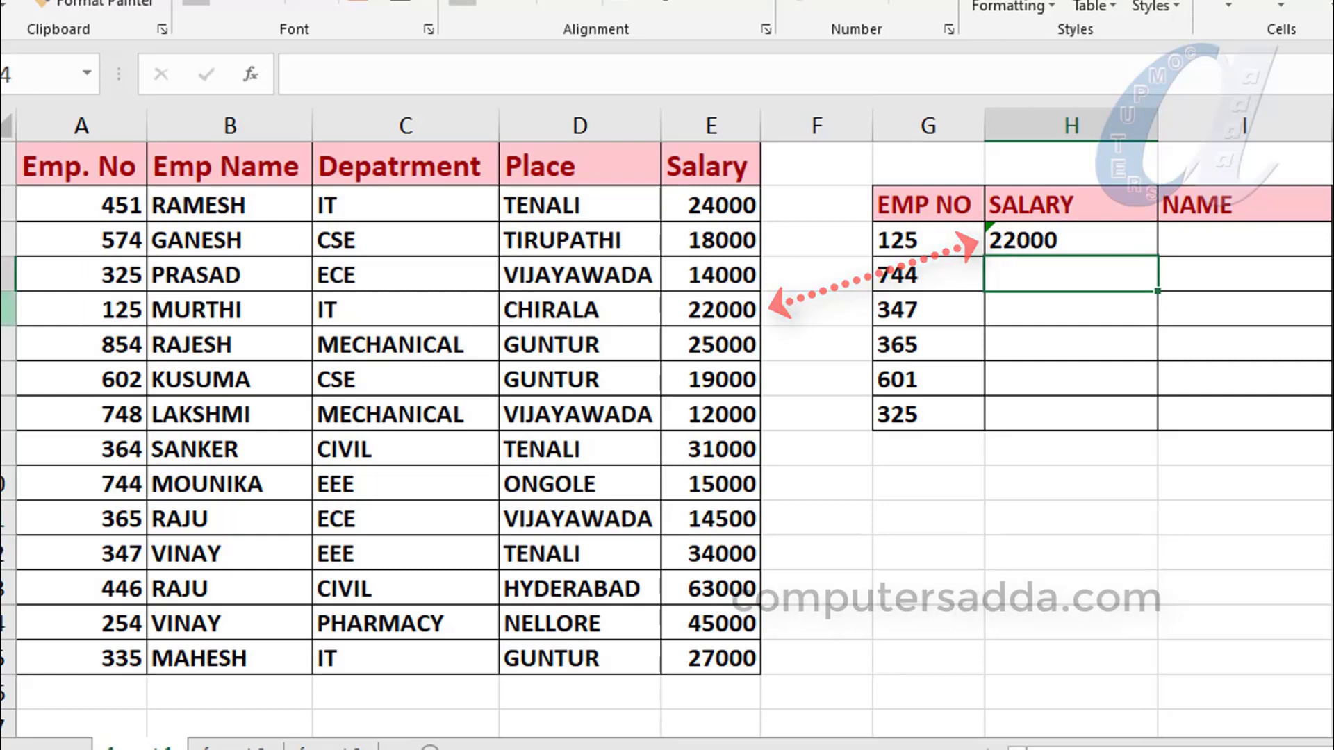
{"action": "left_click", "coordinate": [77, 309]}
{"action": "left_click", "coordinate": [677, 311]}
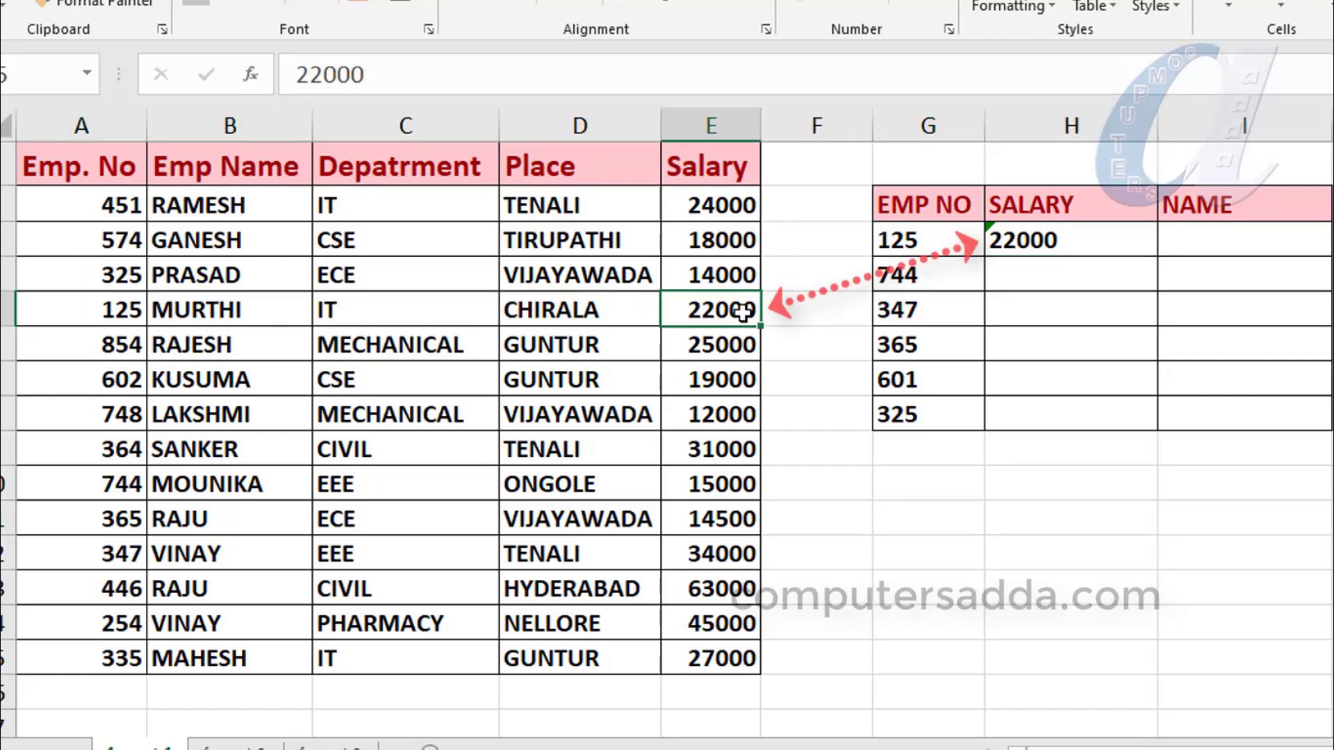
{"action": "left_click", "coordinate": [1043, 240]}
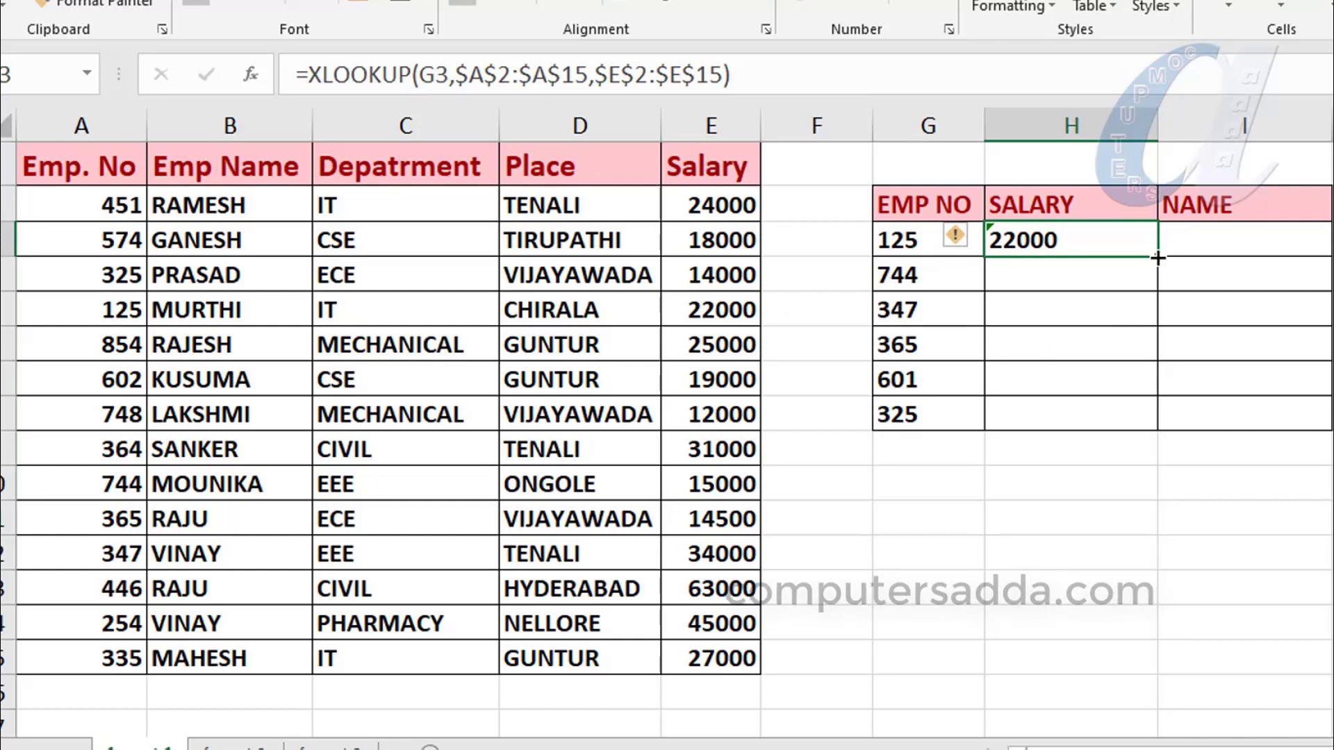
{"action": "left_click_drag", "start_coordinate": [1156, 257], "coordinate": [1144, 441]}
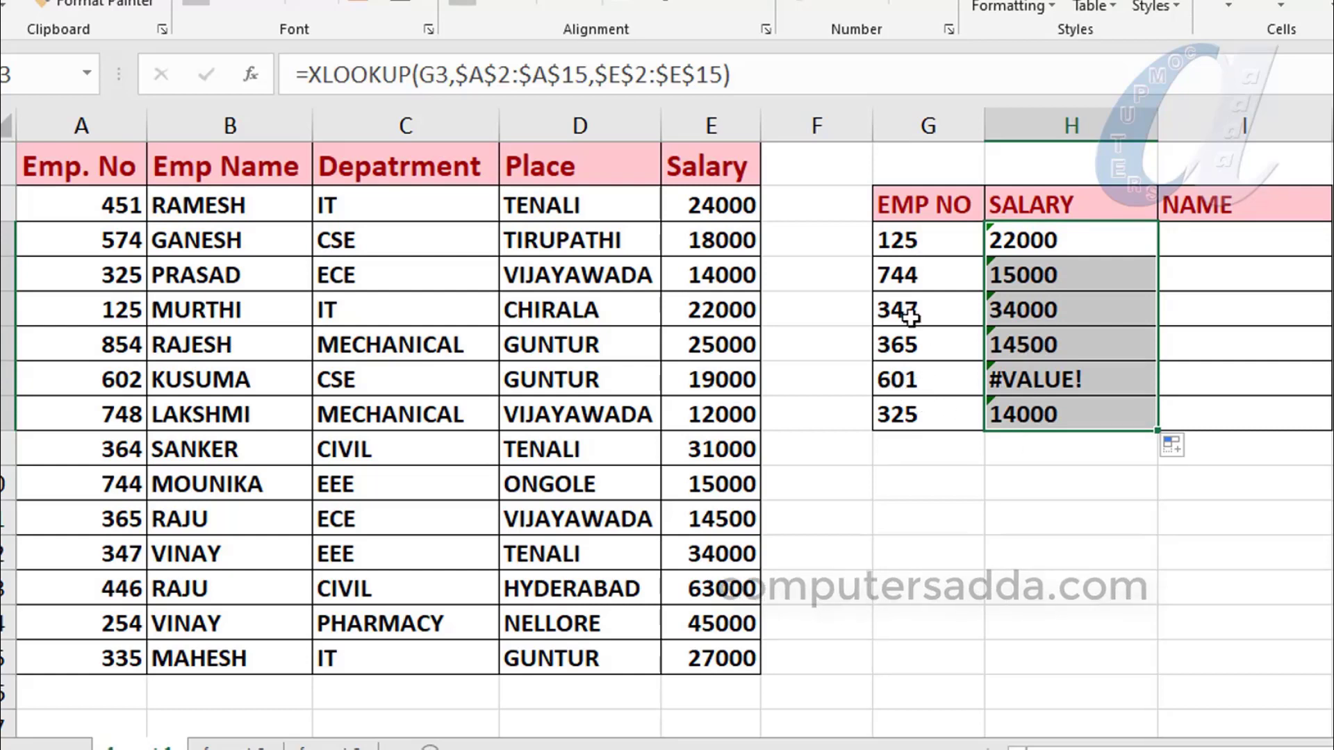
- Replace the unmatched ID 601 in G7 with 364
{"action": "left_click", "coordinate": [1058, 381]}
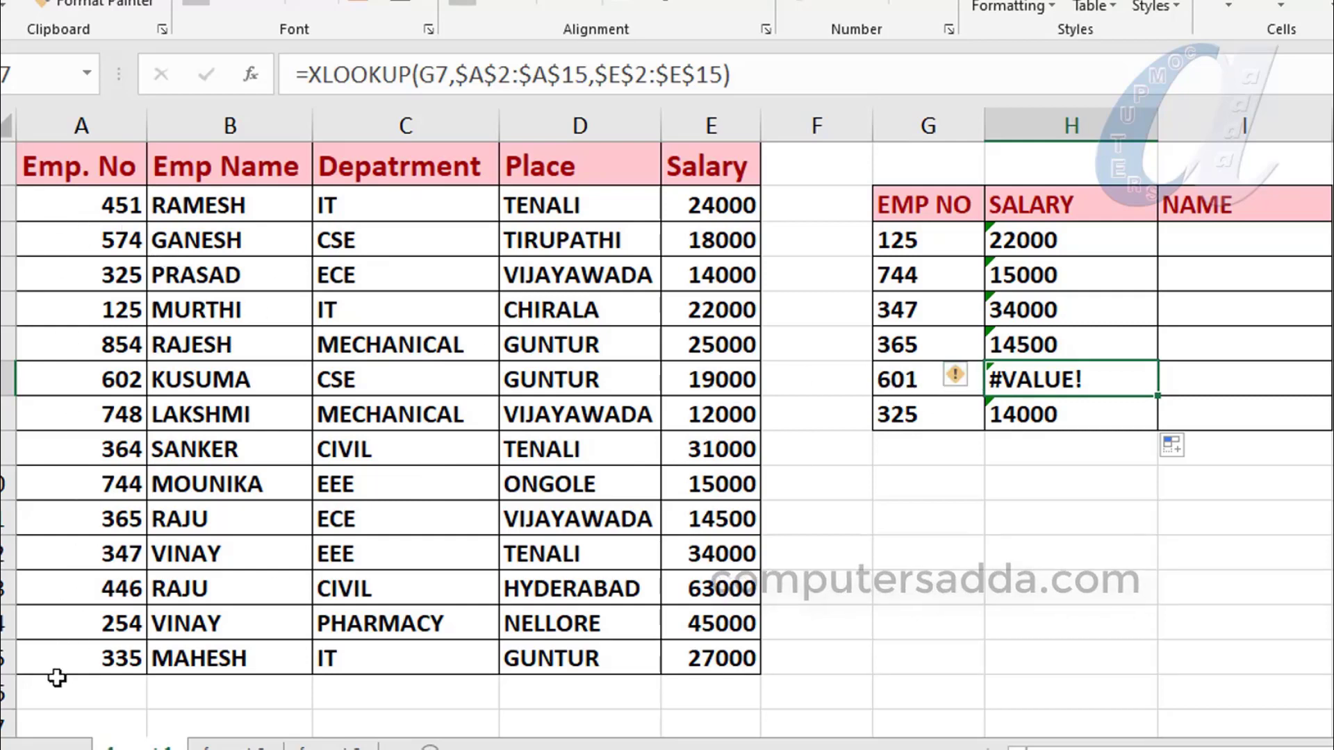
{"action": "left_click", "coordinate": [902, 378]}
{"action": "type", "text": "3"}
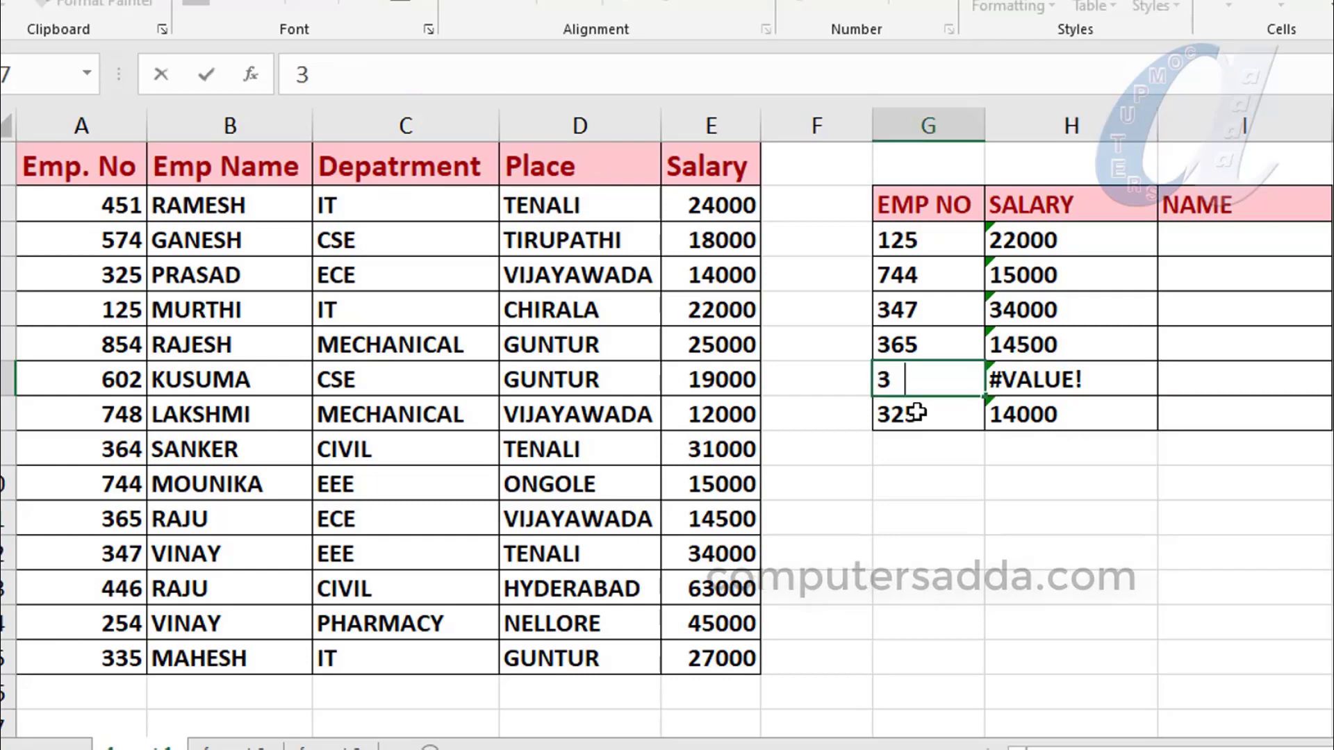
{"action": "type", "text": "64"}
{"action": "key", "text": "Return"}
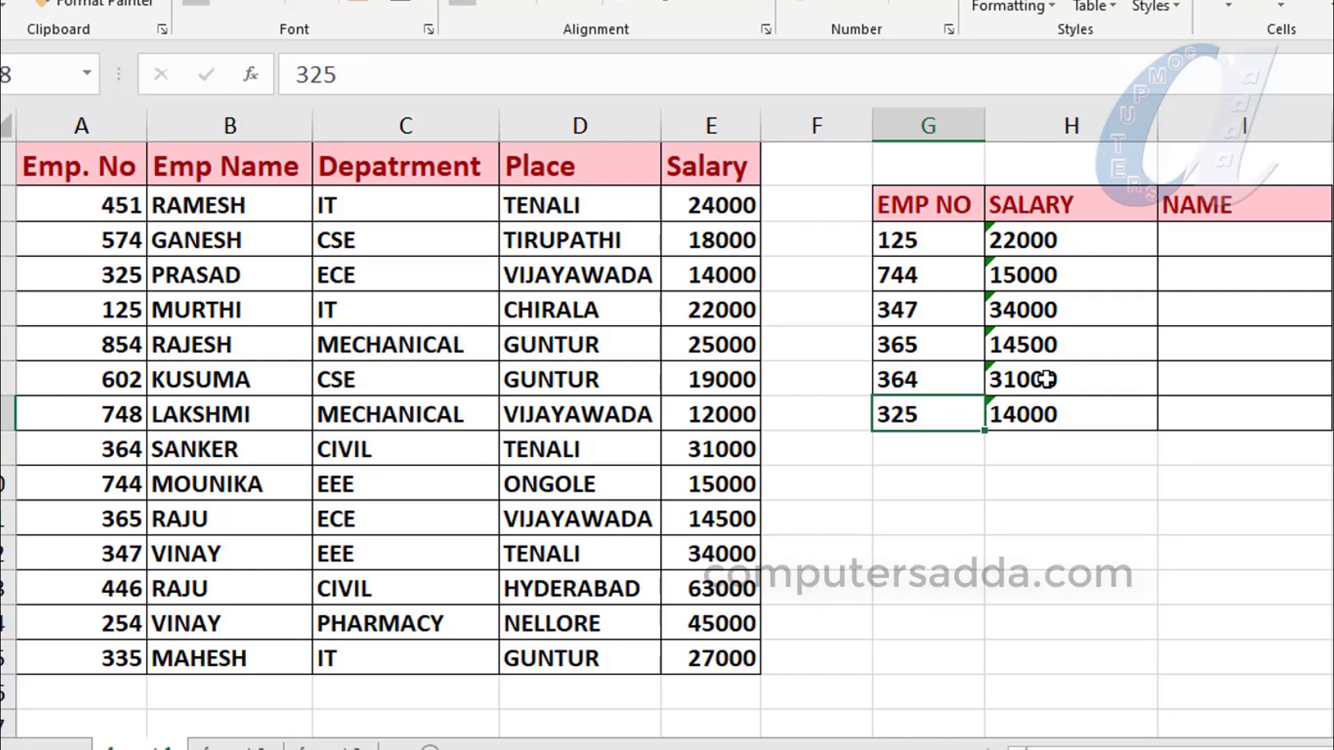
- Enter =XLOOKUP(G3,$A$2:$A$15,$B$2:$B$15) in I3 and fill it down to I8
{"action": "left_click", "coordinate": [1226, 243]}
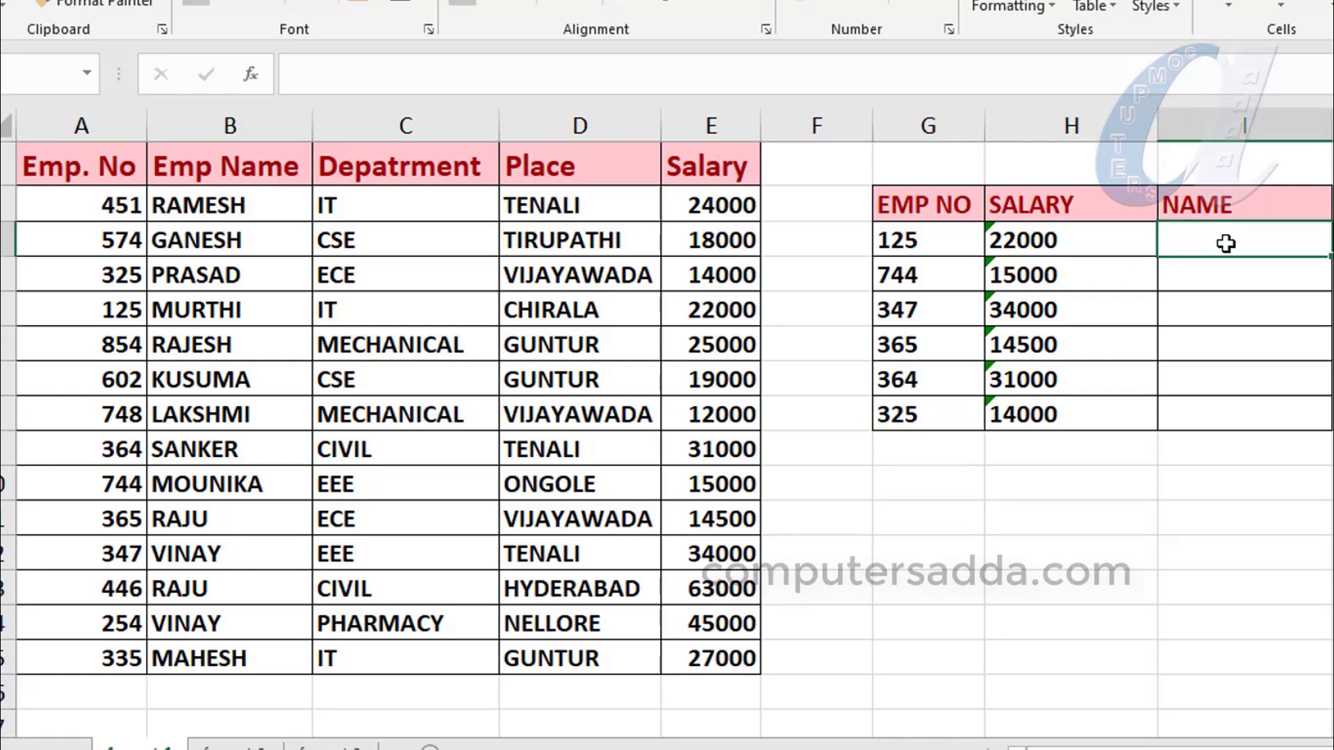
{"action": "type", "text": "=x"}
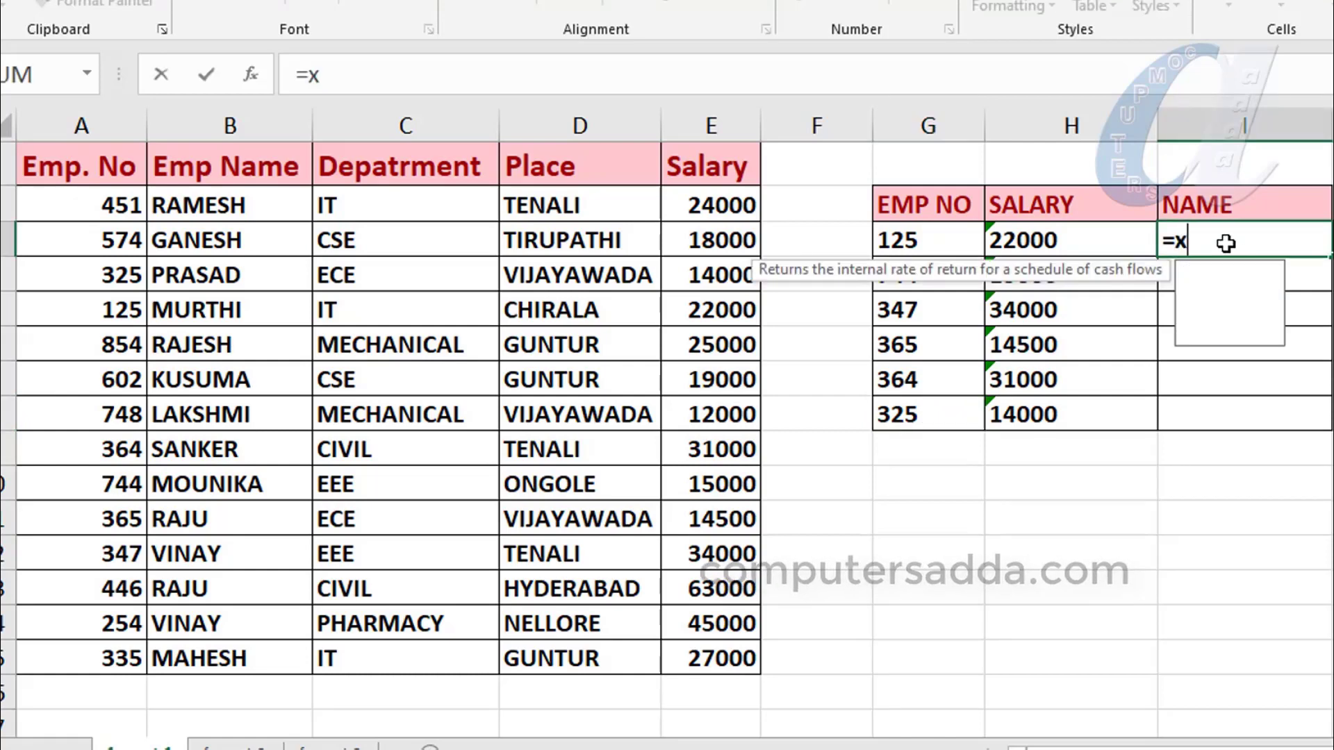
{"action": "type", "text": "lo"}
{"action": "key", "text": "Tab"}
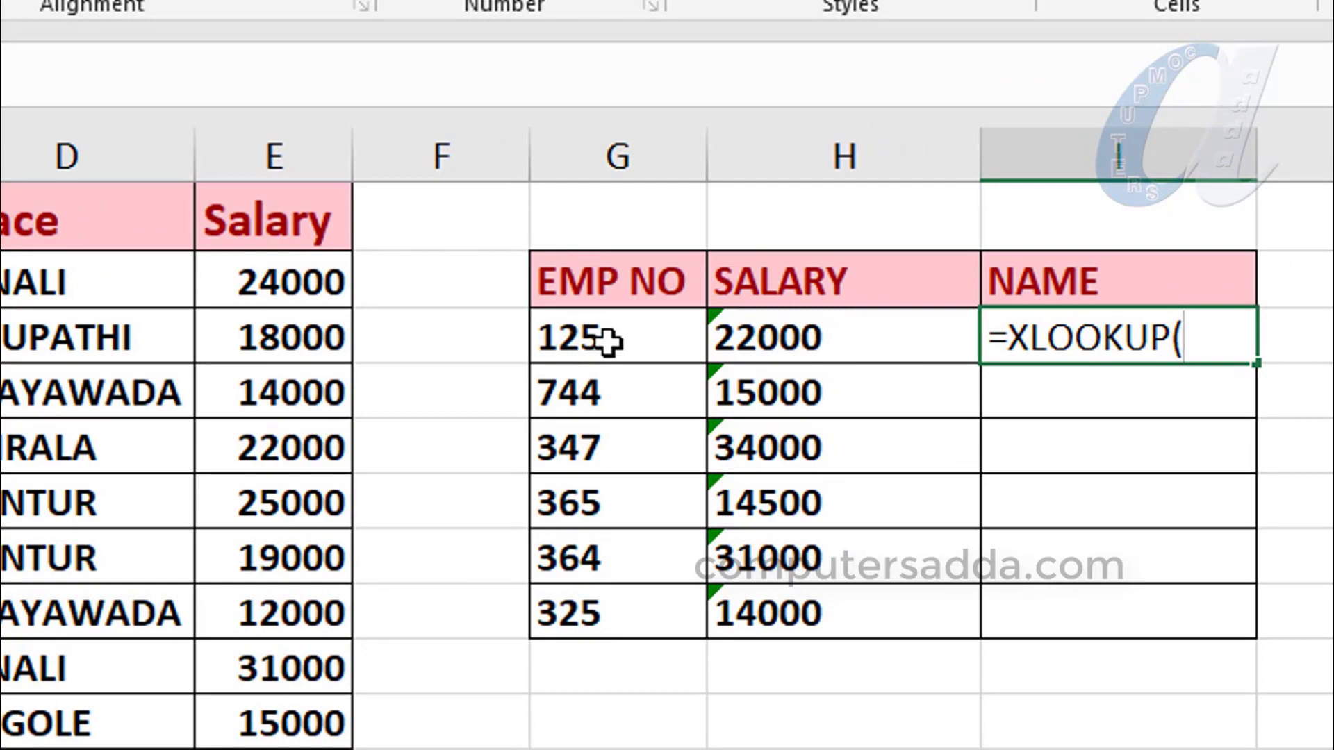
{"action": "left_click", "coordinate": [609, 340]}
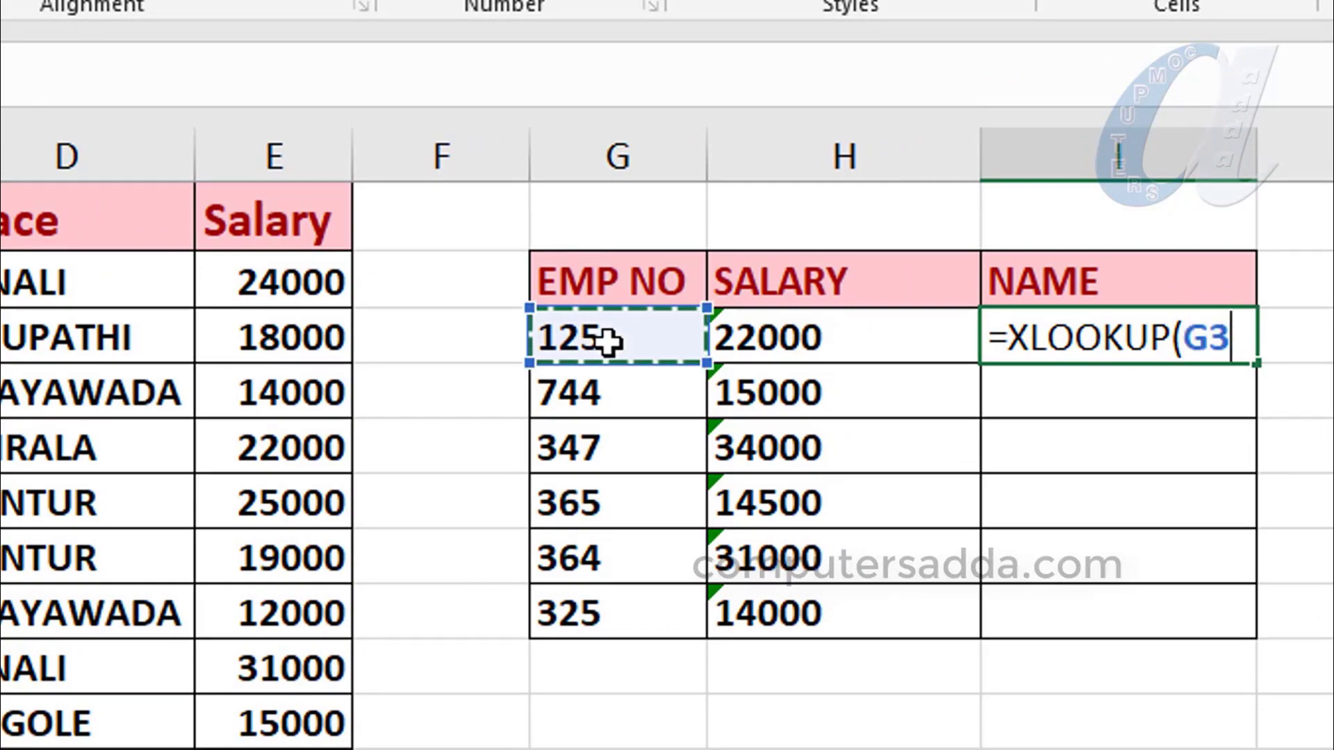
{"action": "type", "text": ","}
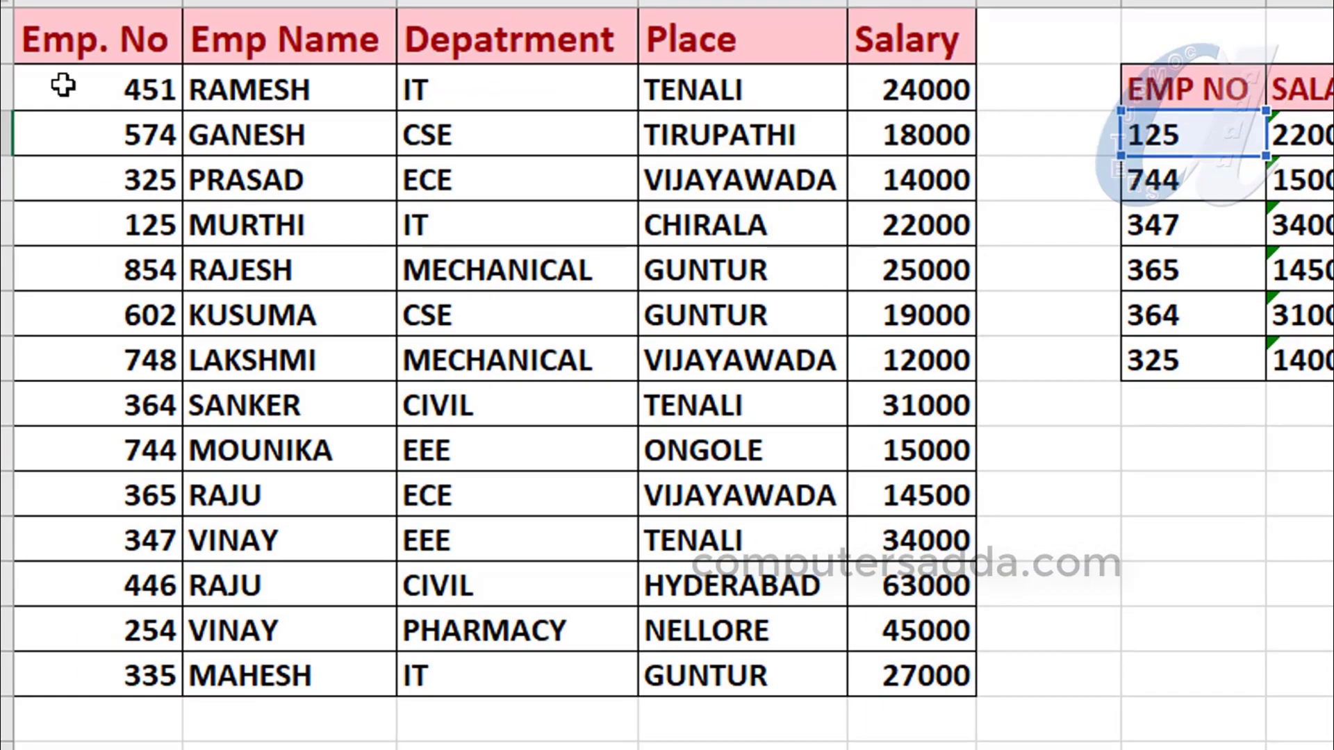
{"action": "left_click_drag", "start_coordinate": [60, 83], "coordinate": [38, 677]}
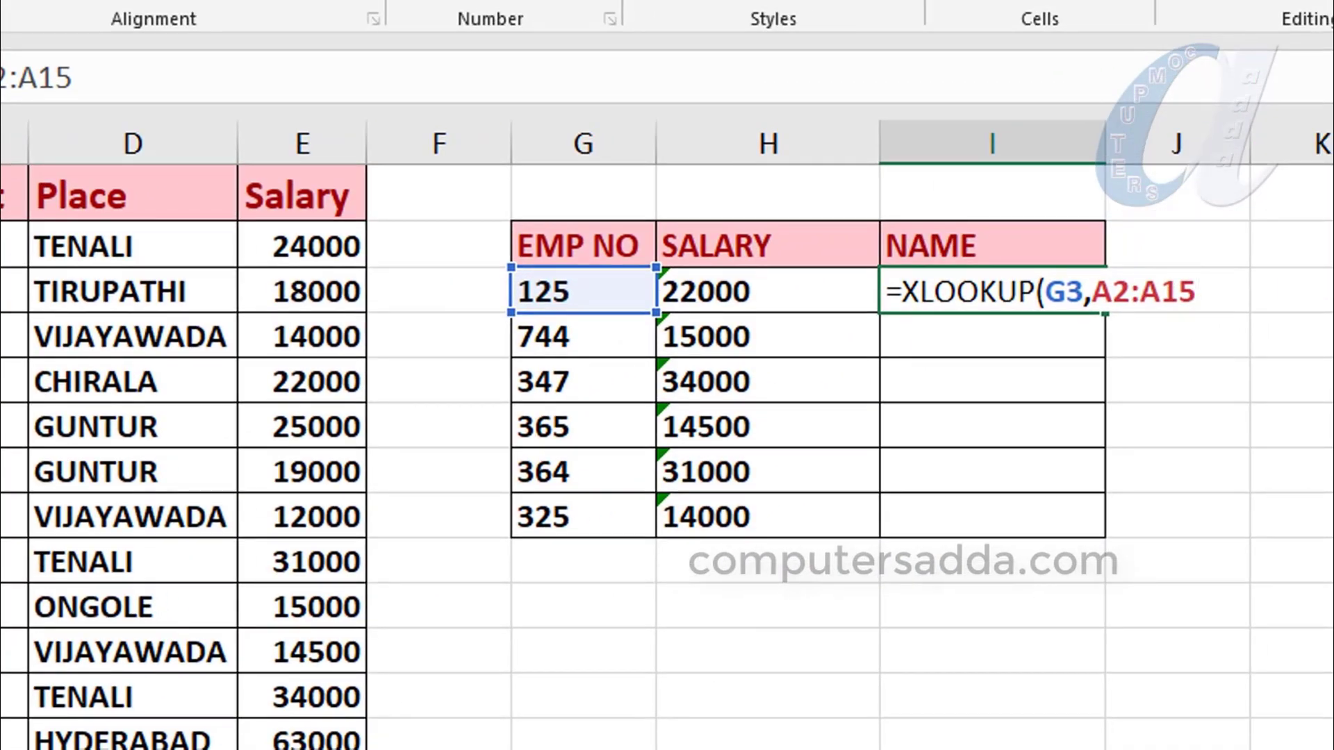
{"action": "key", "text": "F4"}
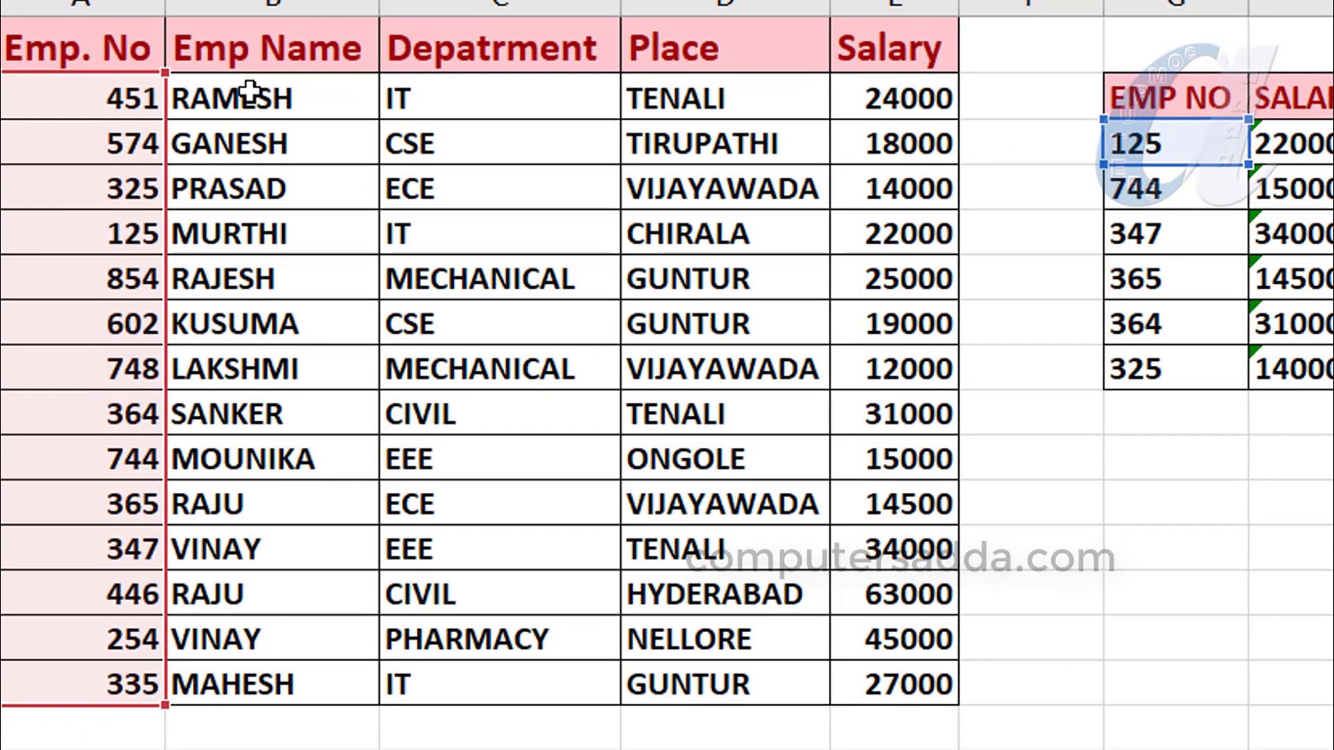
{"action": "left_click_drag", "start_coordinate": [248, 97], "coordinate": [257, 688]}
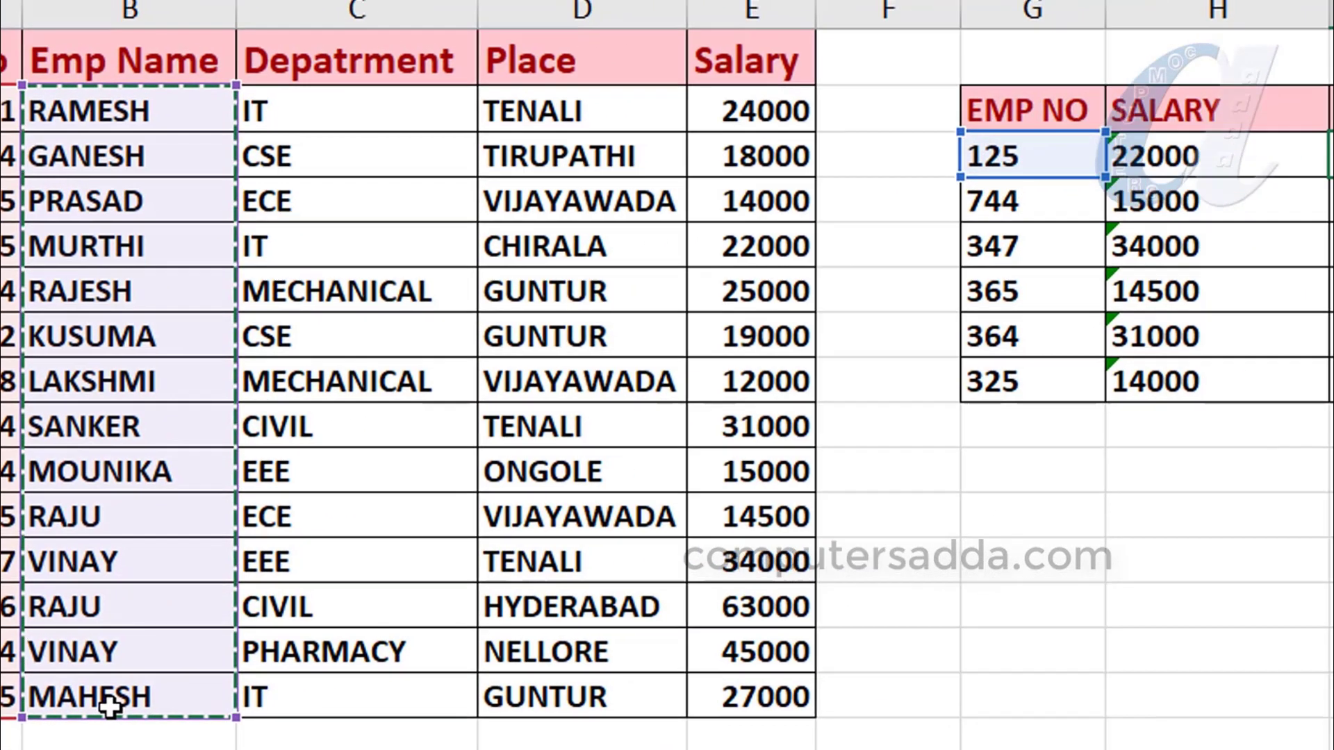
{"action": "key", "text": "F4"}
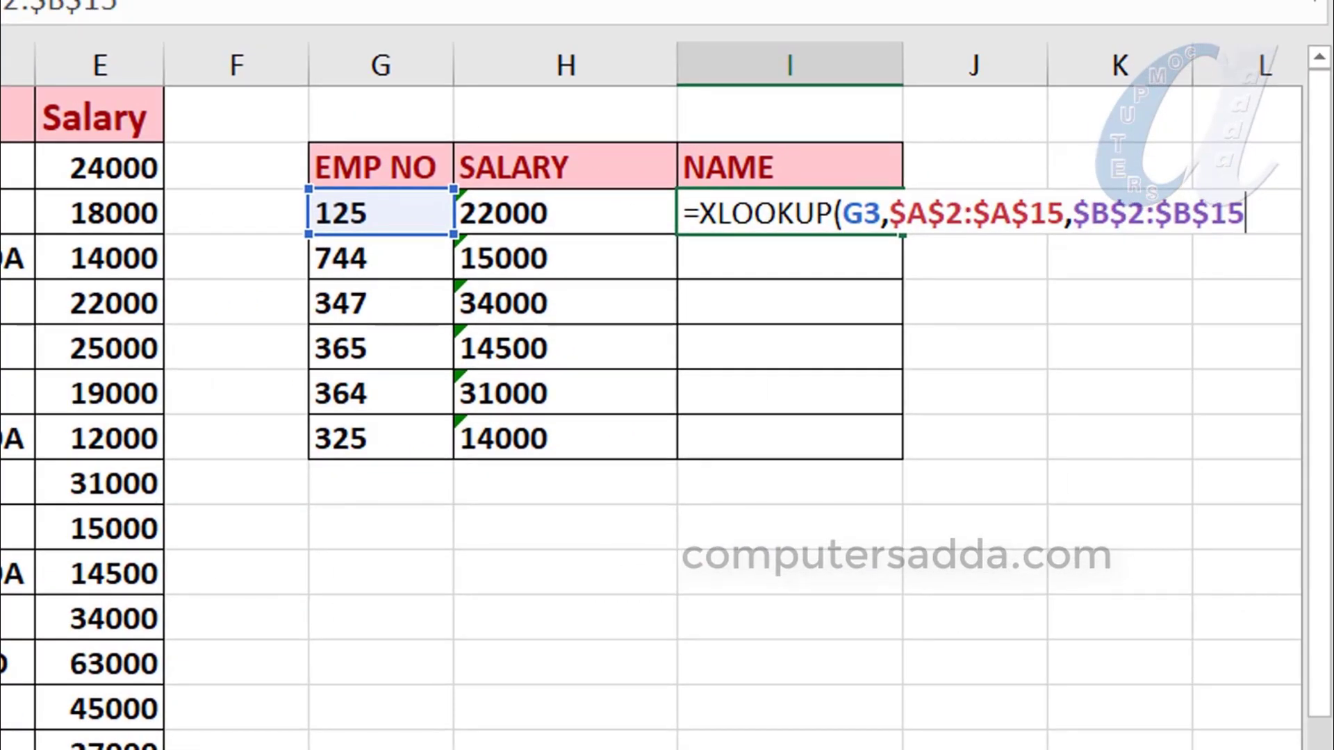
{"action": "type", "text": ")"}
{"action": "key", "text": "Return"}
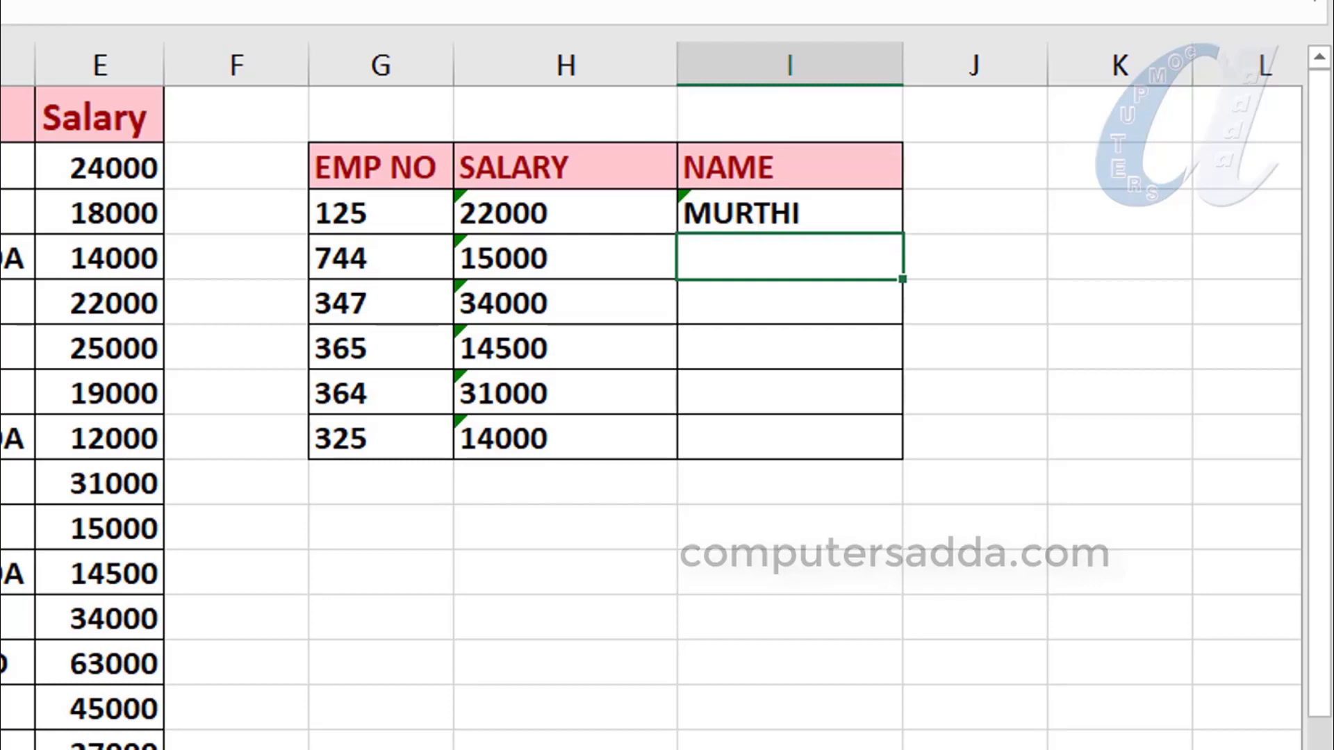
{"action": "left_click", "coordinate": [840, 207]}
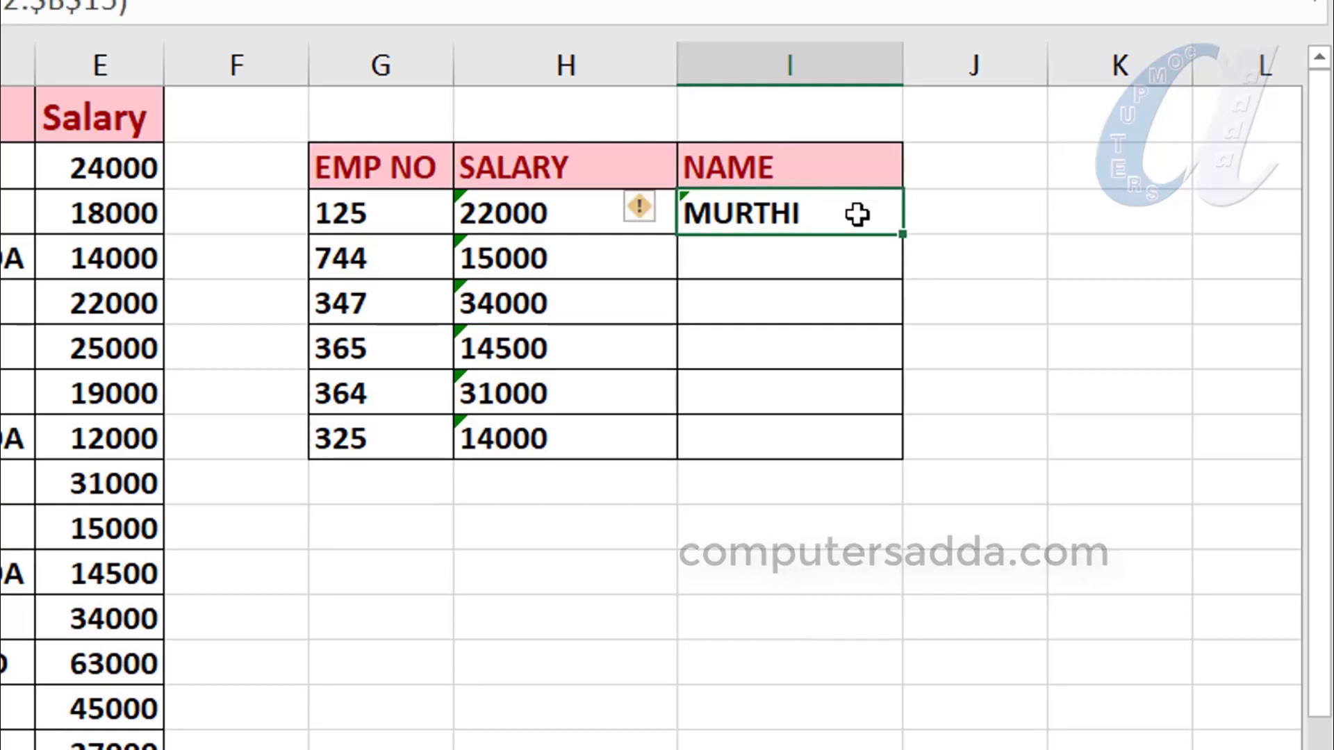
{"action": "double_click", "coordinate": [902, 234]}
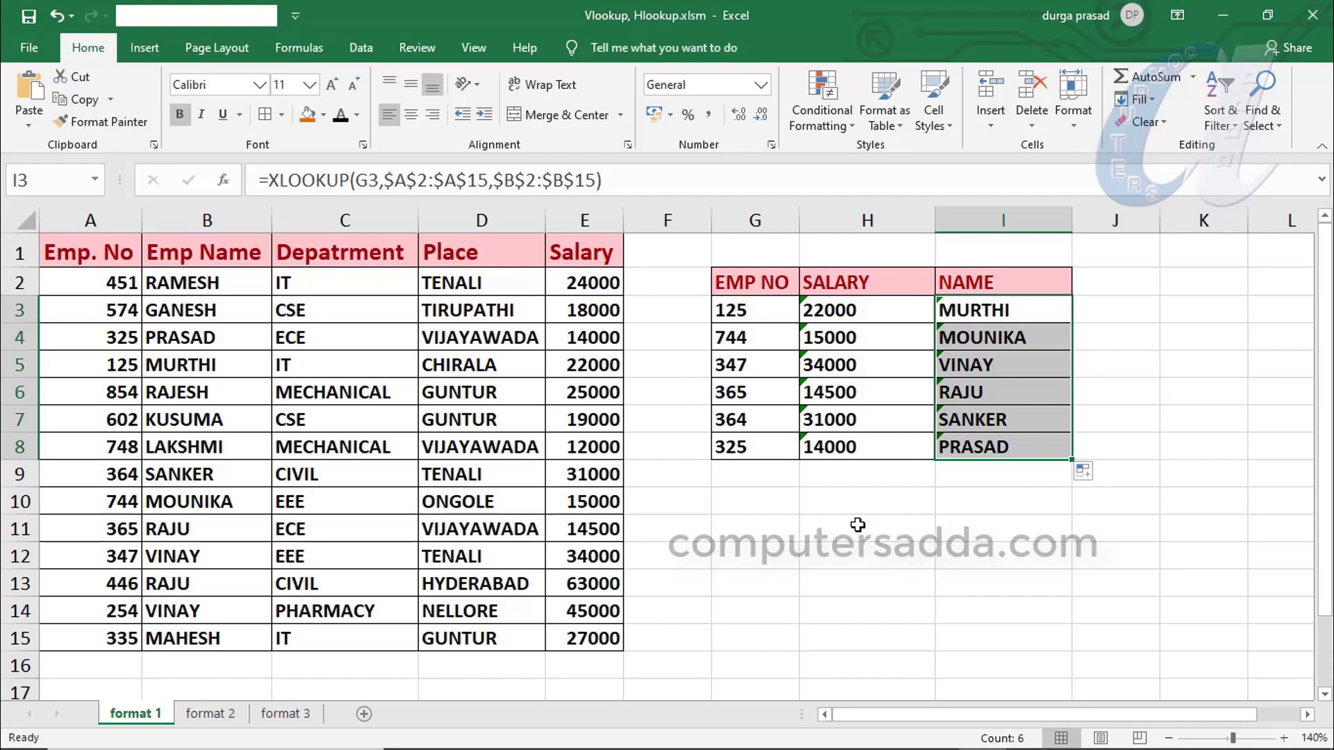
- Go to format 2, review its ID NO, NAME and PRODUCTS rows, and check B9:B11
{"action": "left_click", "coordinate": [221, 712]}
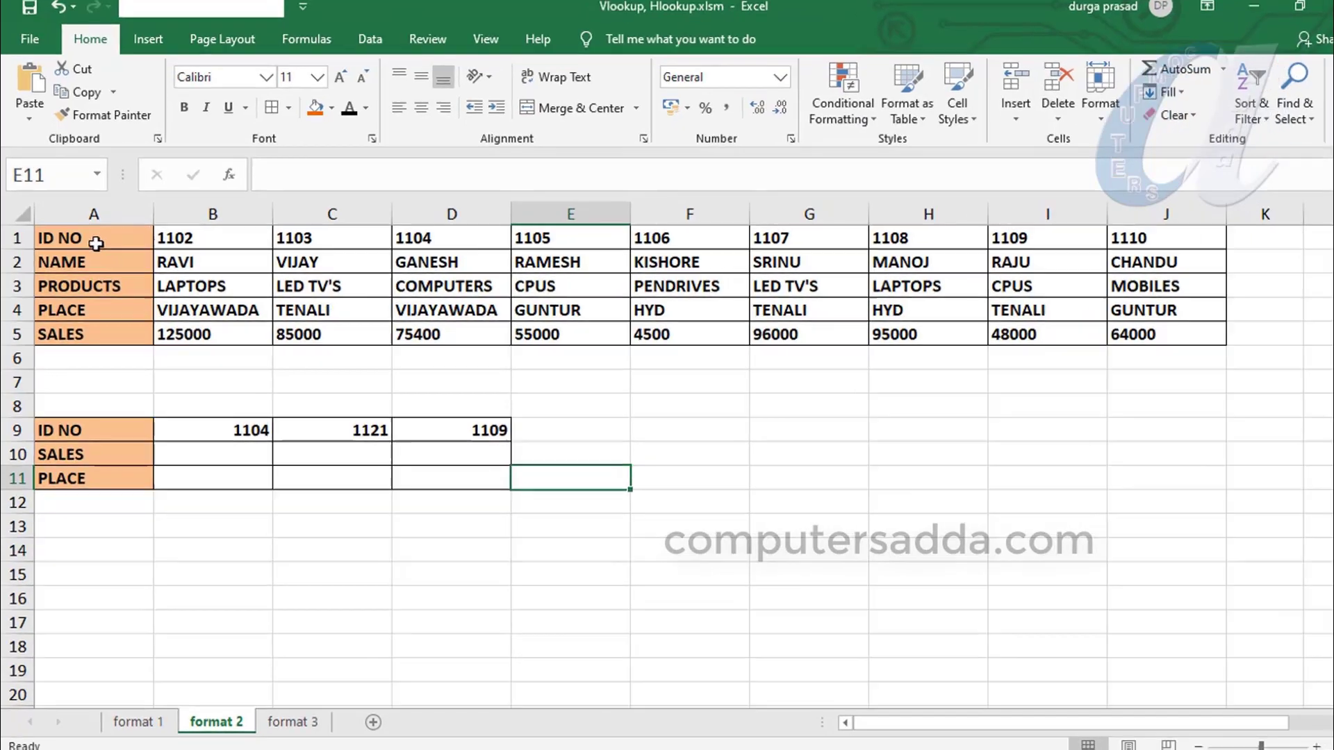
{"action": "left_click_drag", "start_coordinate": [94, 242], "coordinate": [1021, 241]}
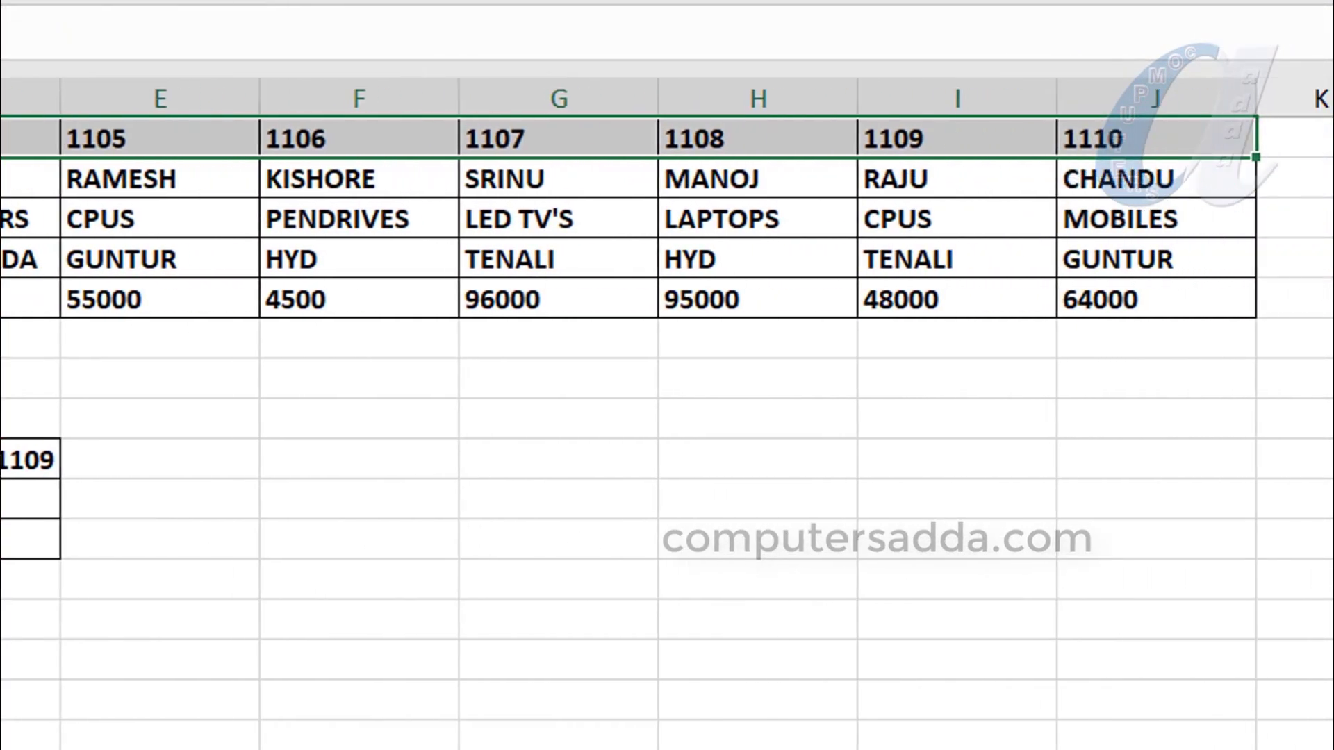
{"action": "left_click_drag", "start_coordinate": [70, 179], "coordinate": [903, 178]}
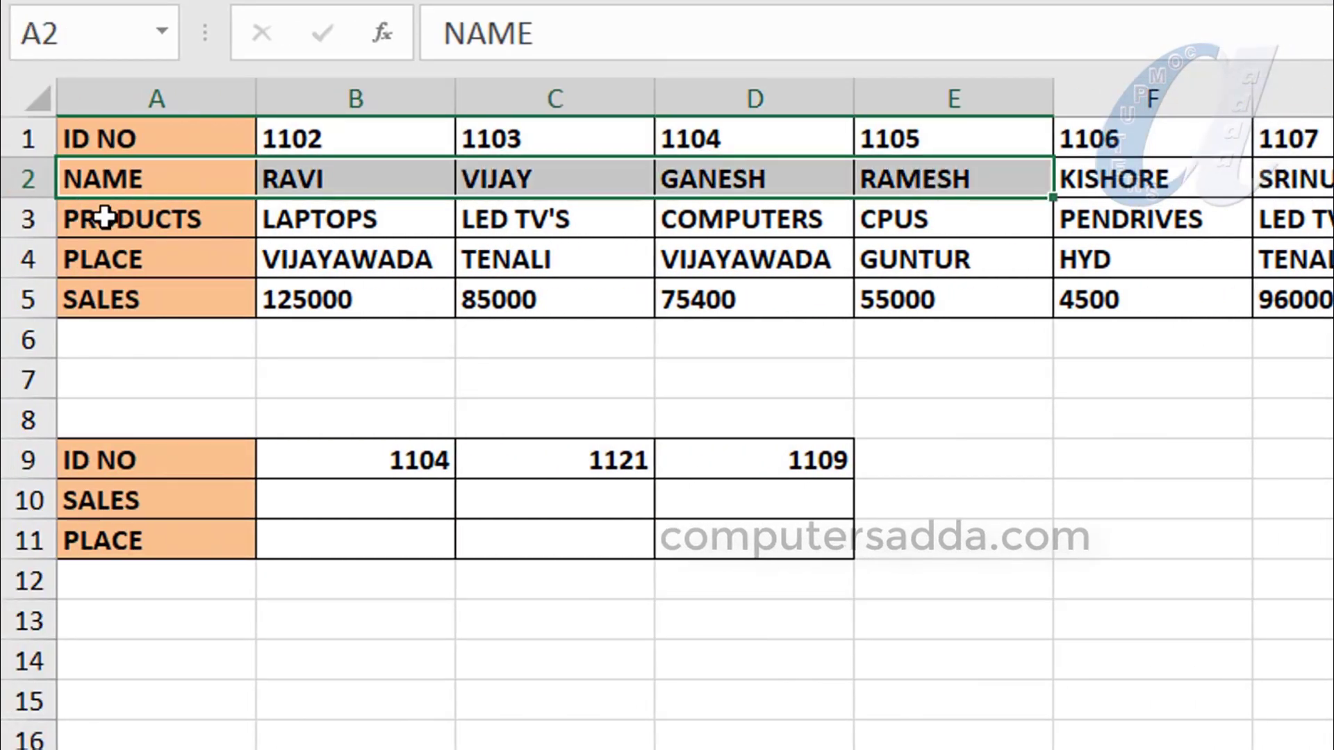
{"action": "left_click_drag", "start_coordinate": [104, 219], "coordinate": [1320, 219]}
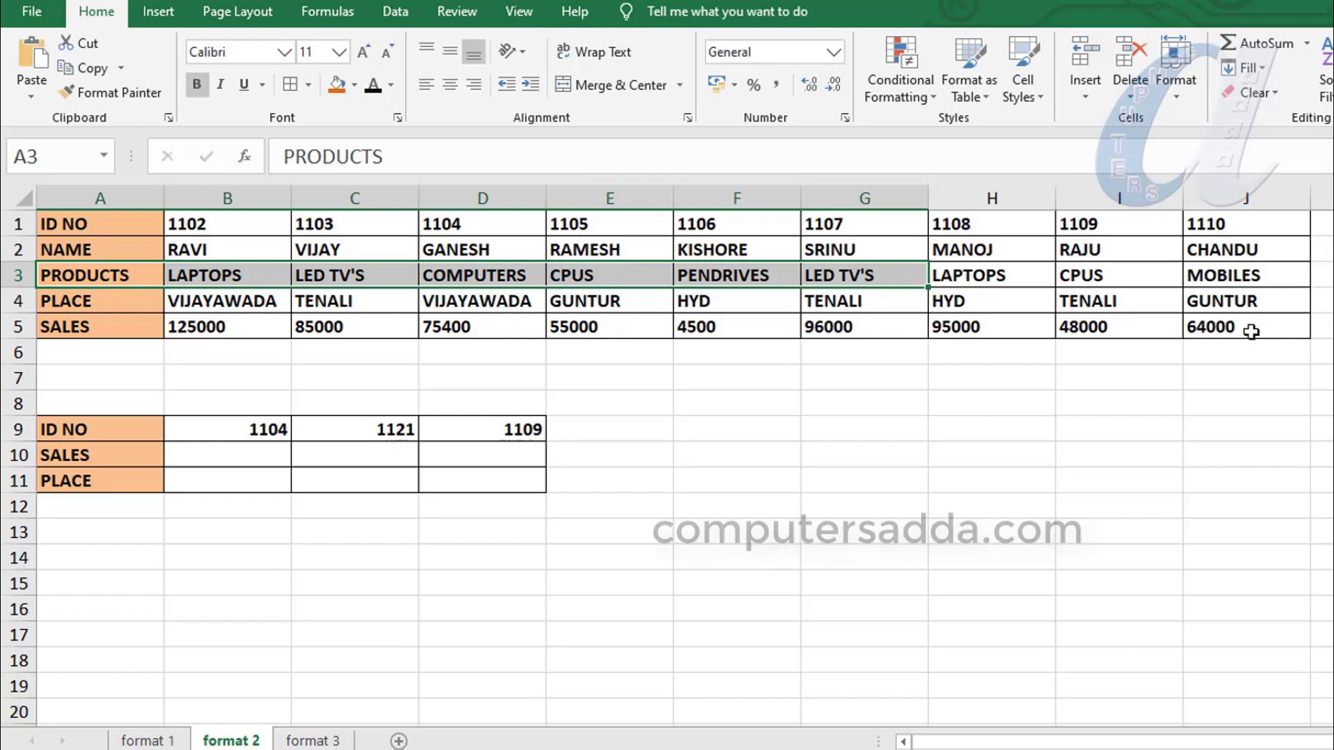
{"action": "left_click", "coordinate": [241, 429]}
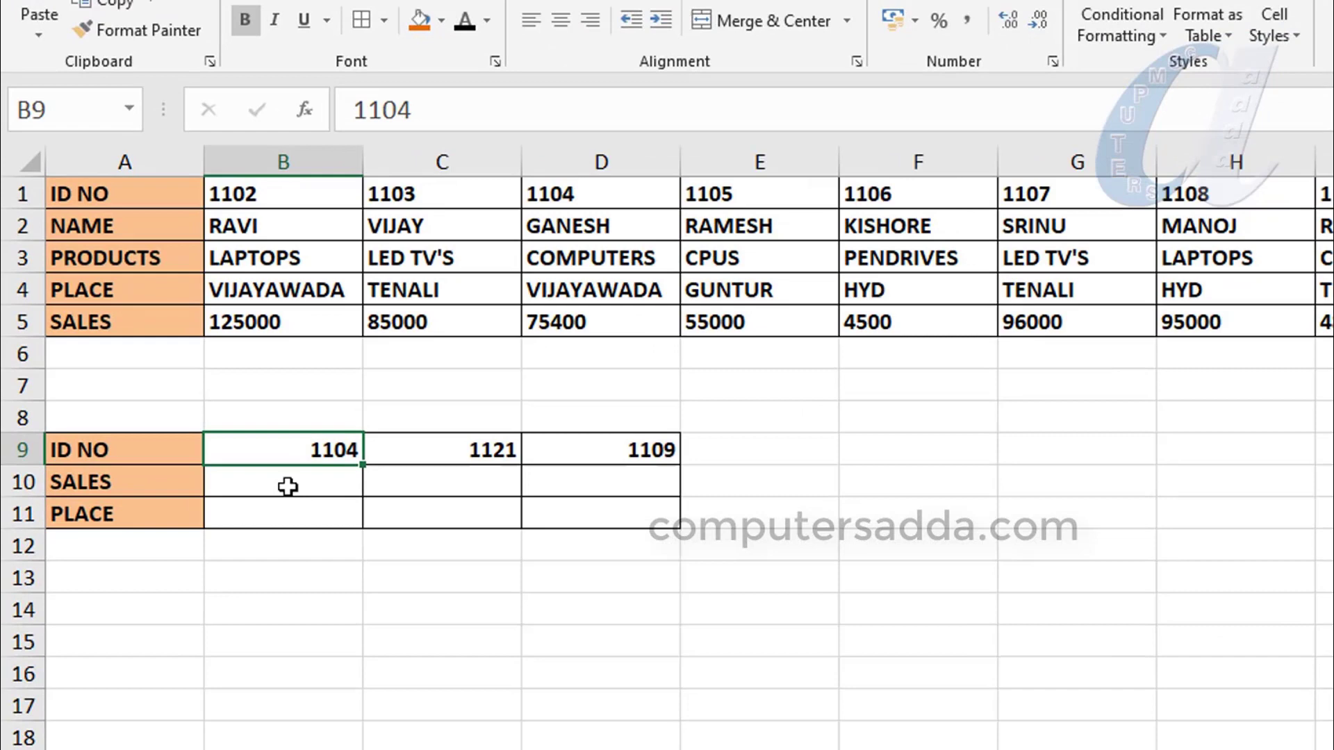
{"action": "left_click", "coordinate": [231, 458]}
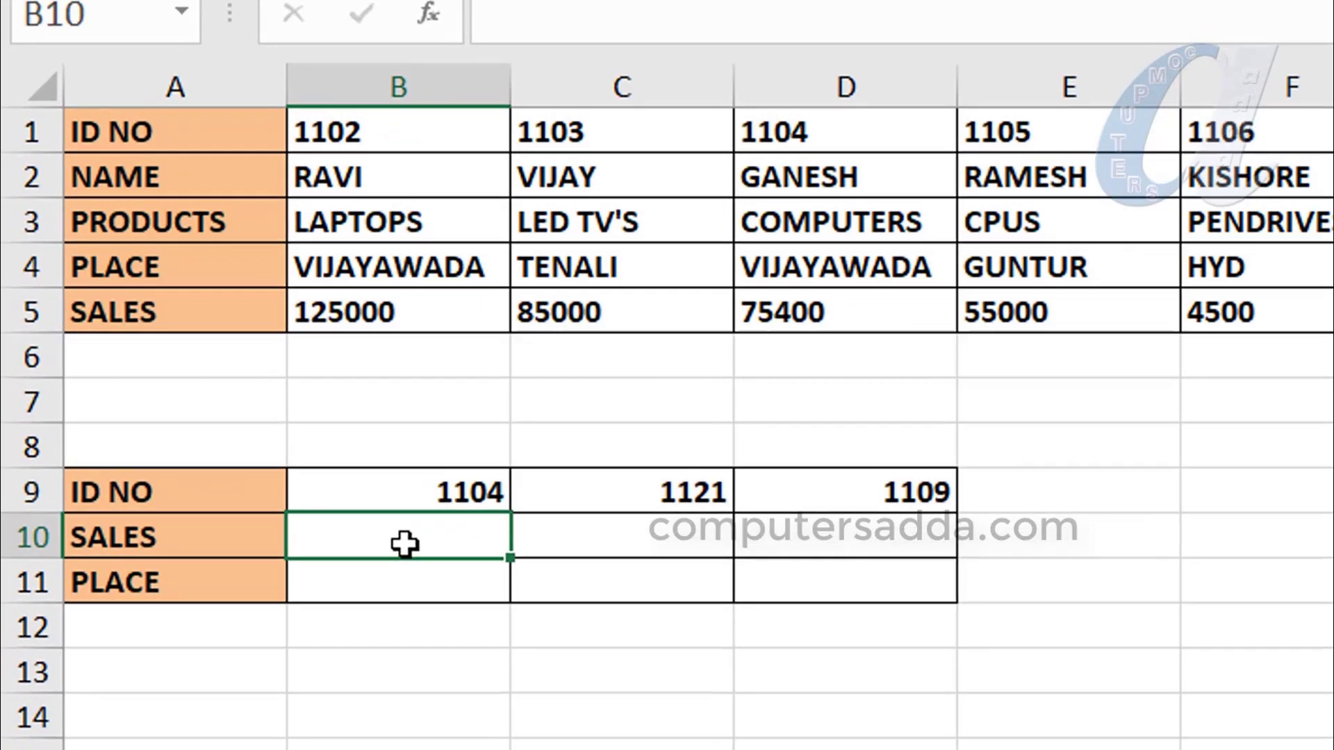
{"action": "left_click", "coordinate": [415, 585]}
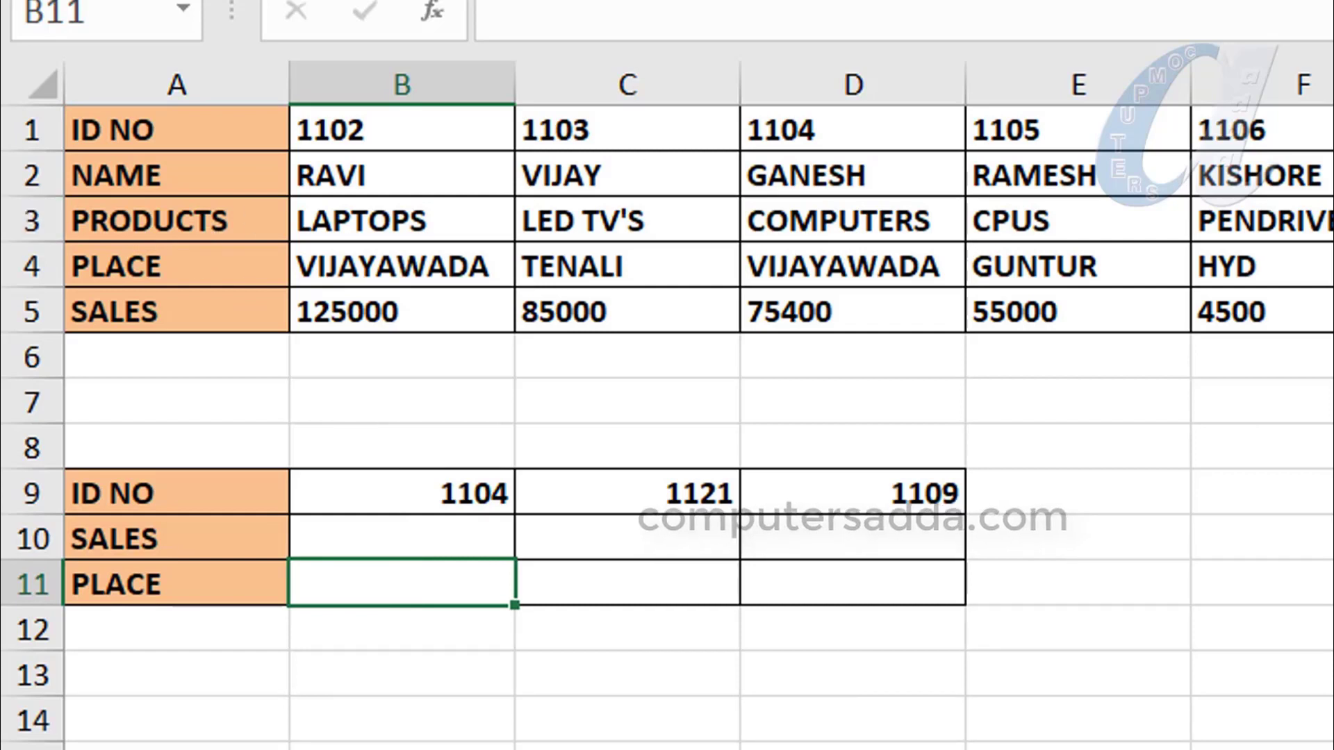
- Start an XLOOKUP in B10 using B9's ID as lookup value and the locked range $B$1:$J$1
{"action": "left_click", "coordinate": [448, 549]}
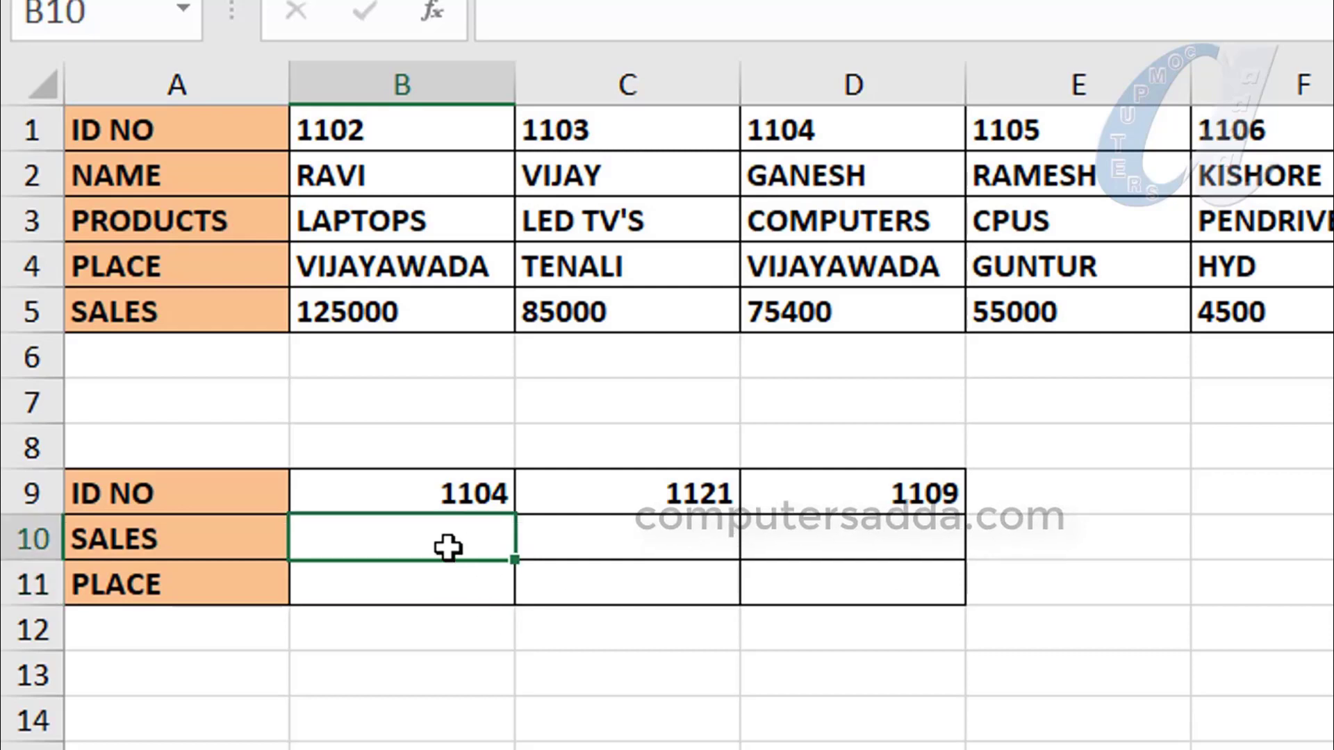
{"action": "type", "text": "="}
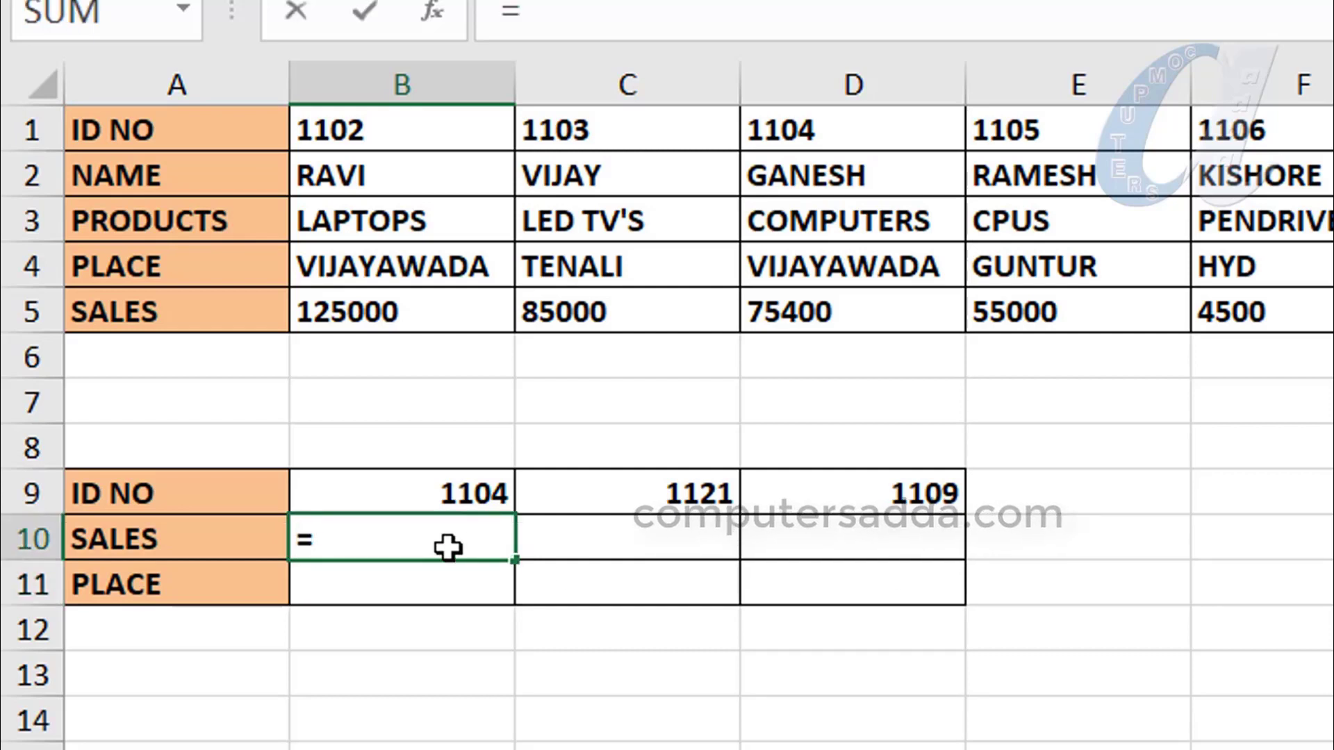
{"action": "type", "text": "xl"}
{"action": "key", "text": "Tab"}
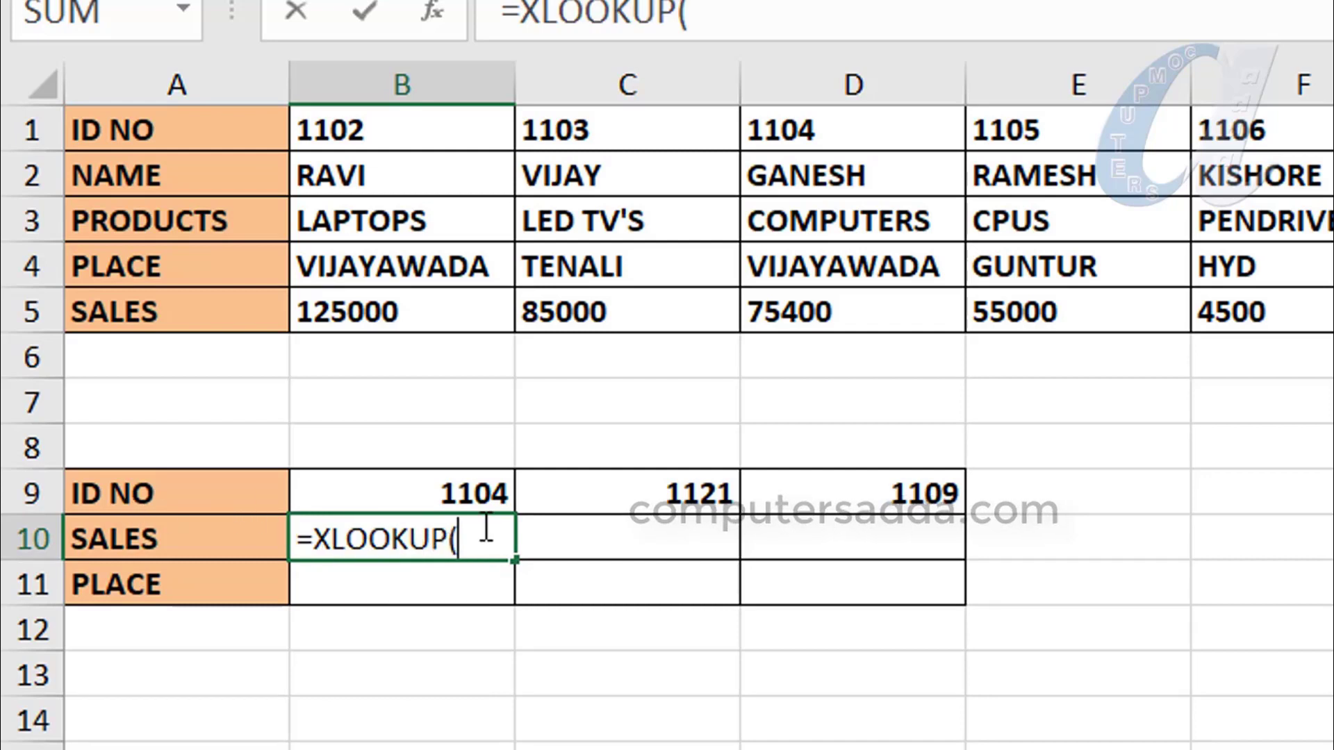
{"action": "left_click", "coordinate": [447, 494]}
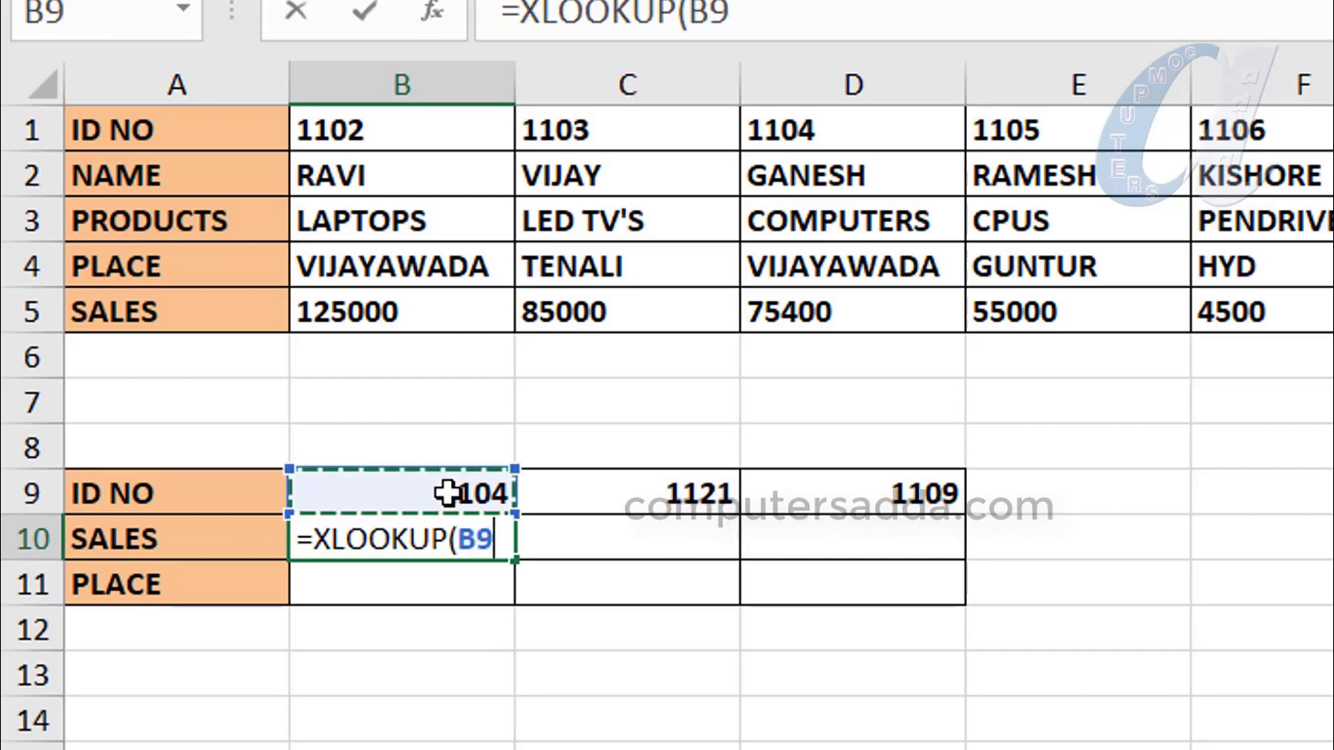
{"action": "type", "text": ","}
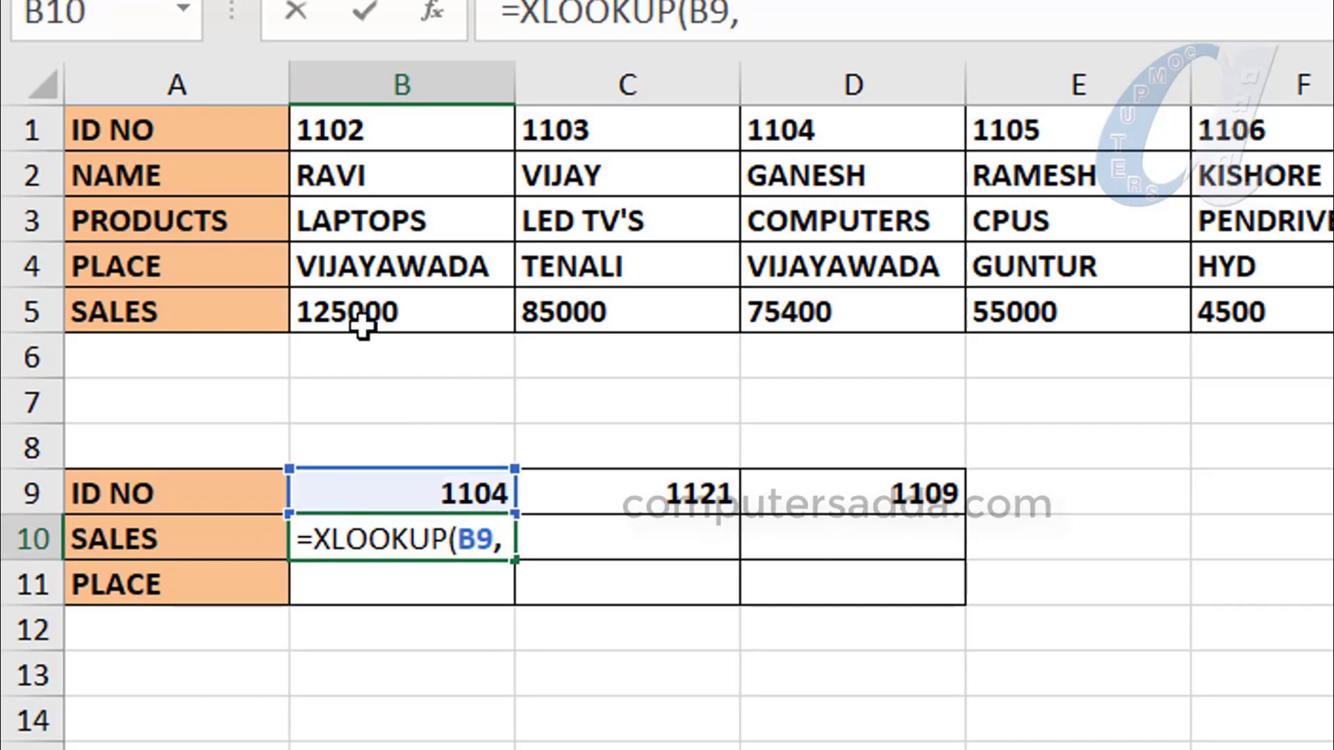
{"action": "left_click_drag", "start_coordinate": [366, 130], "coordinate": [1250, 130]}
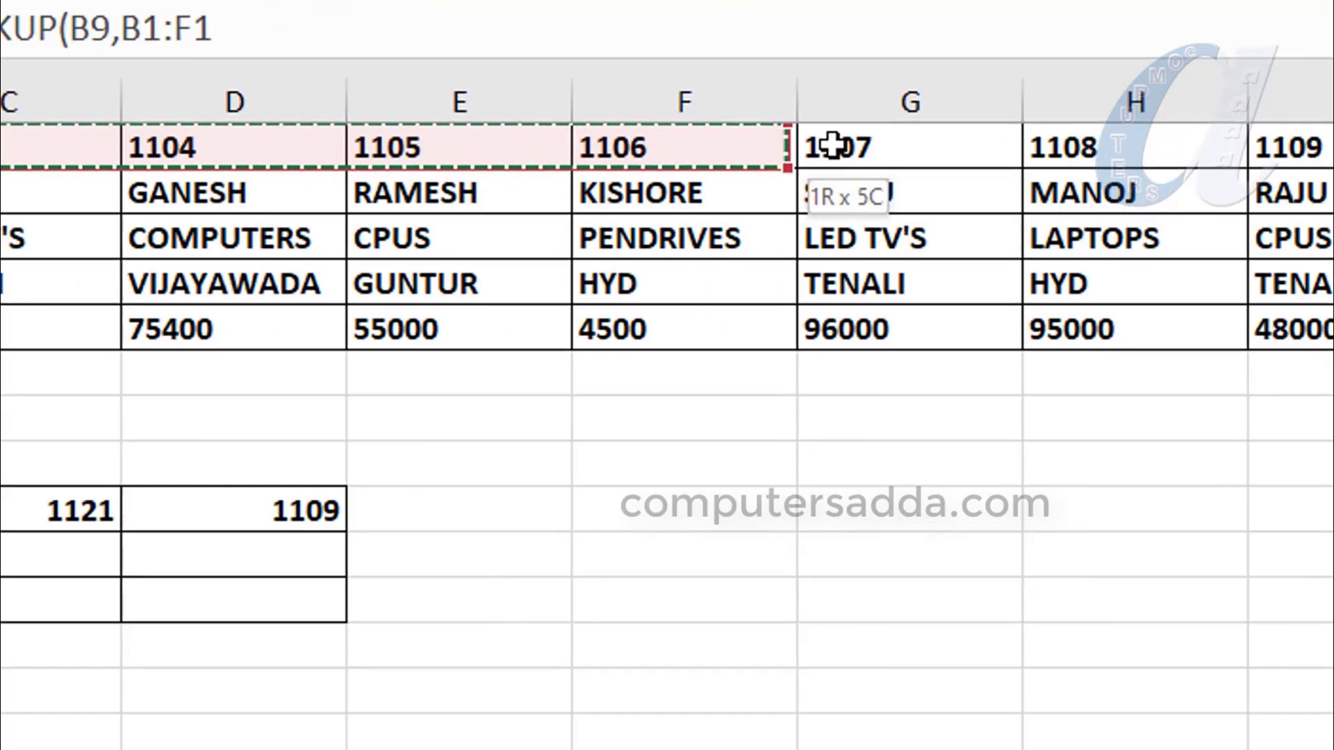
{"action": "left_click_drag", "start_coordinate": [831, 146], "coordinate": [379, 94]}
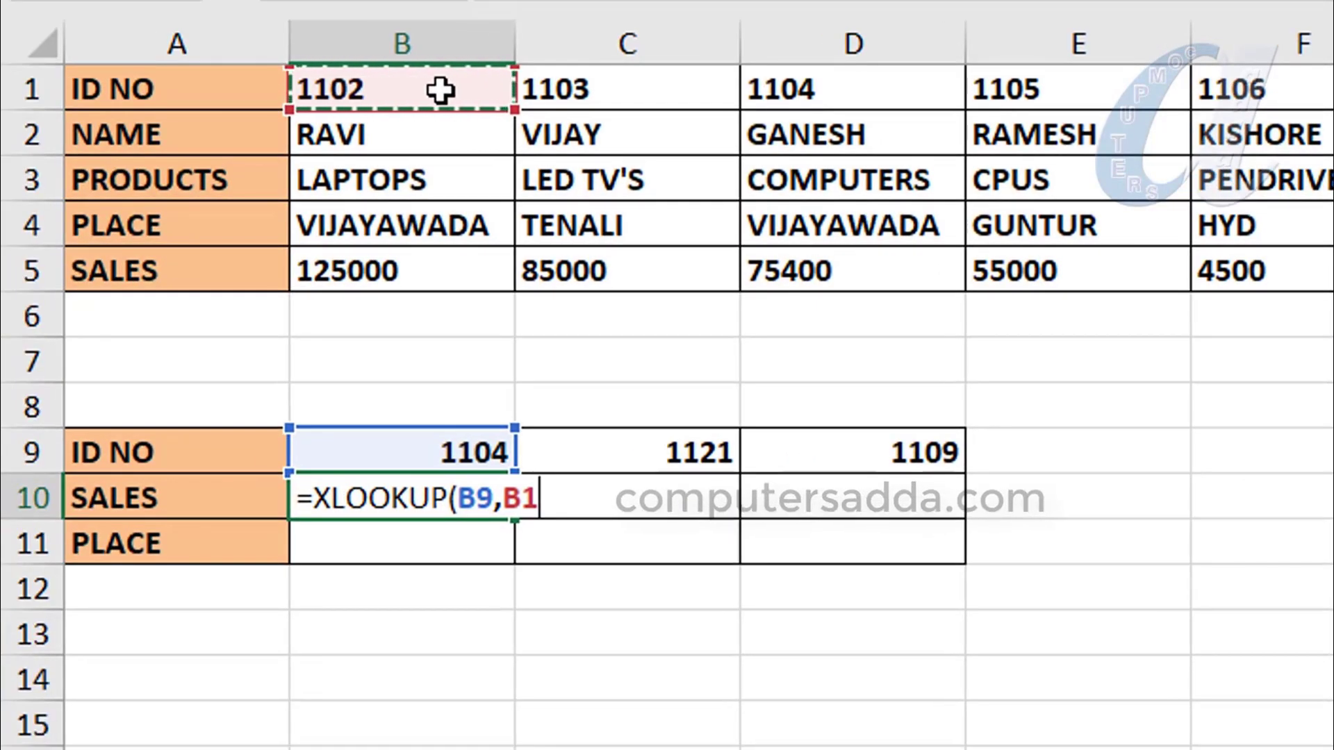
{"action": "key", "text": "ctrl+shift+Right"}
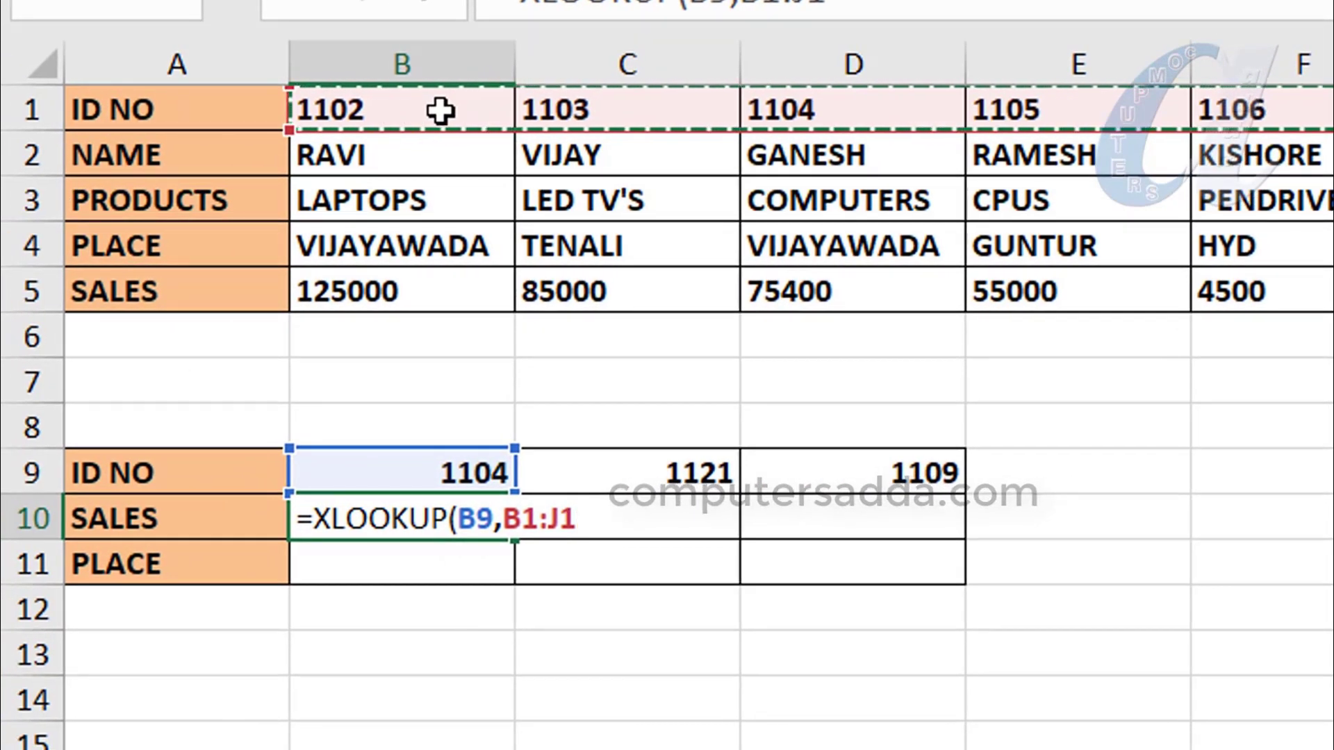
{"action": "key", "text": "F4"}
- Complete it with the locked sales row $B$5:$J$5 as return range, giving 75400
{"action": "type", "text": ","}
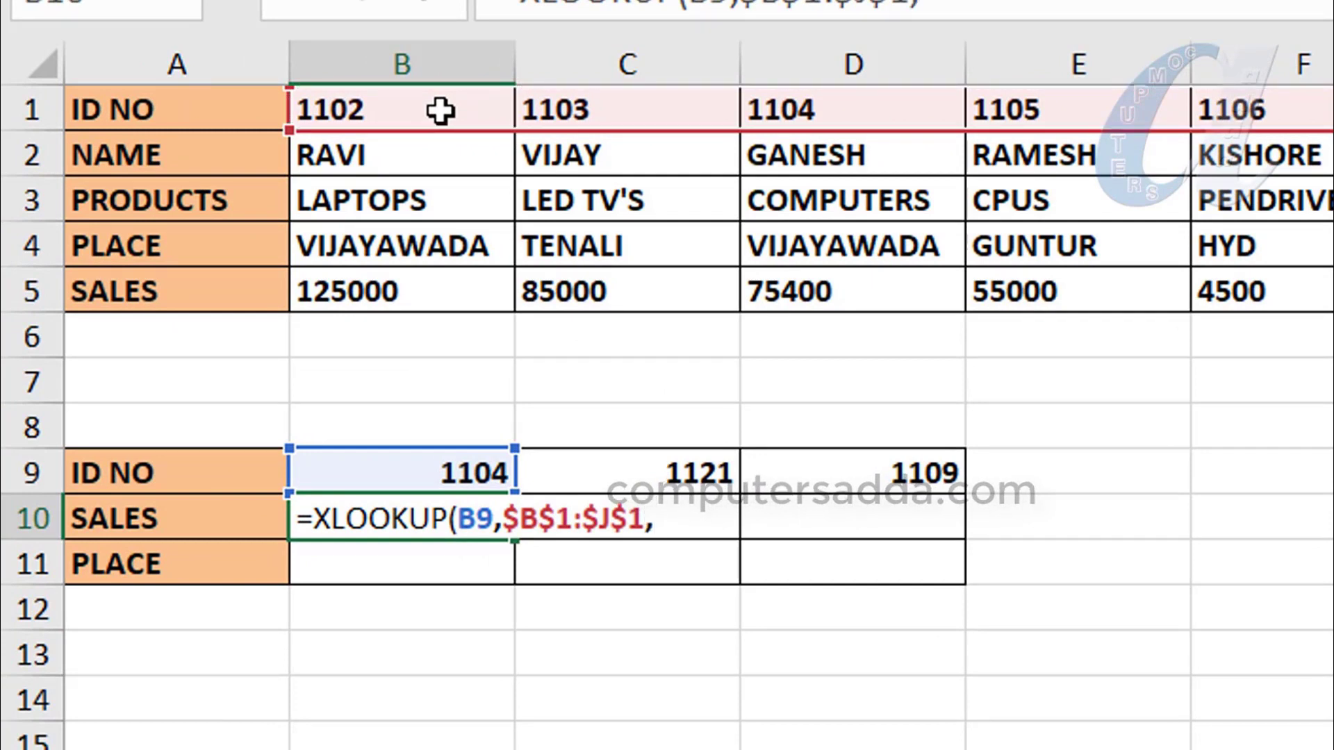
{"action": "left_click", "coordinate": [339, 292]}
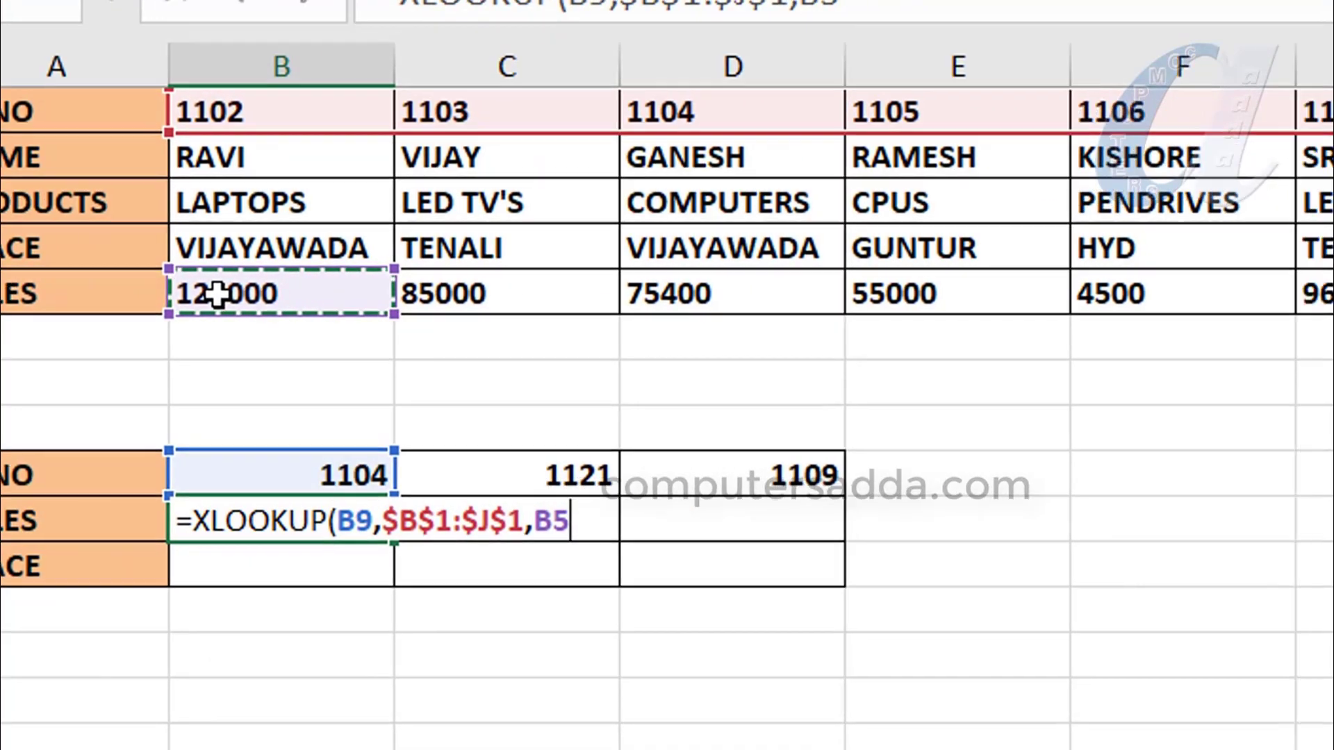
{"action": "left_click_drag", "start_coordinate": [338, 293], "coordinate": [1195, 299]}
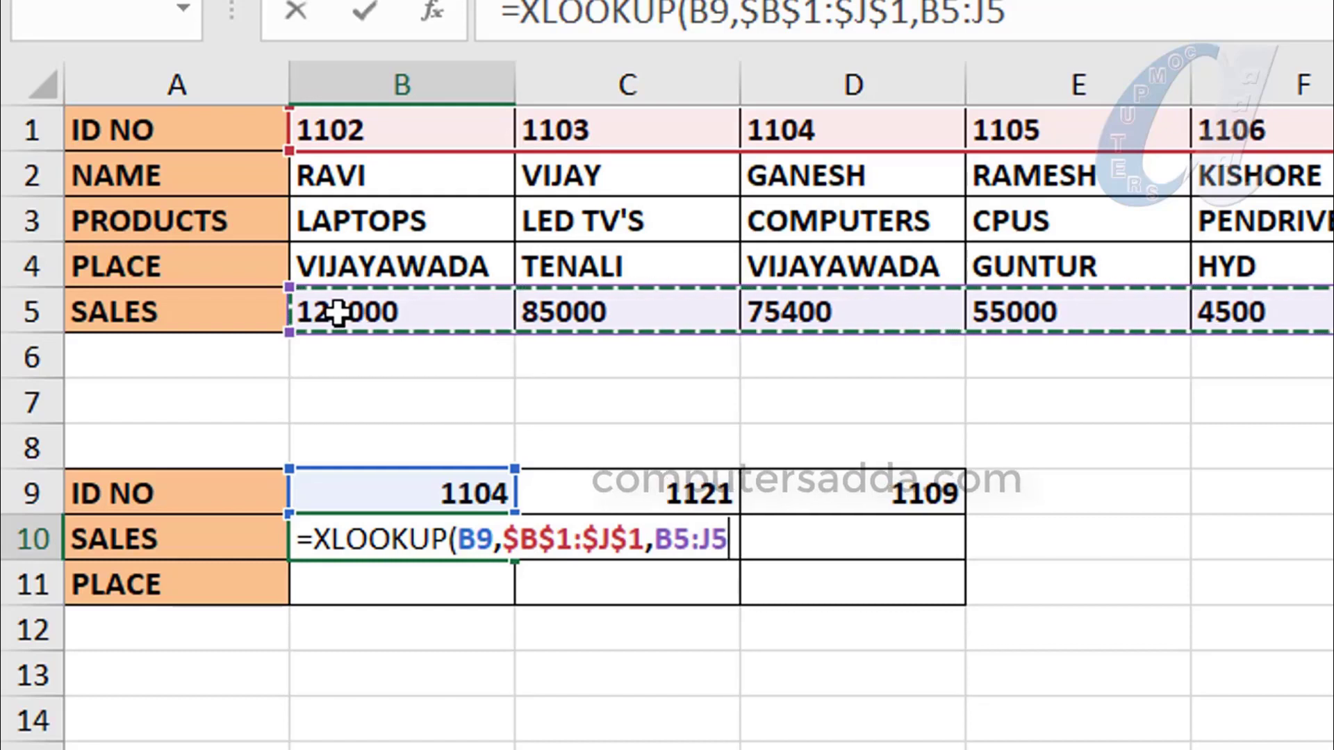
{"action": "key", "text": "F4"}
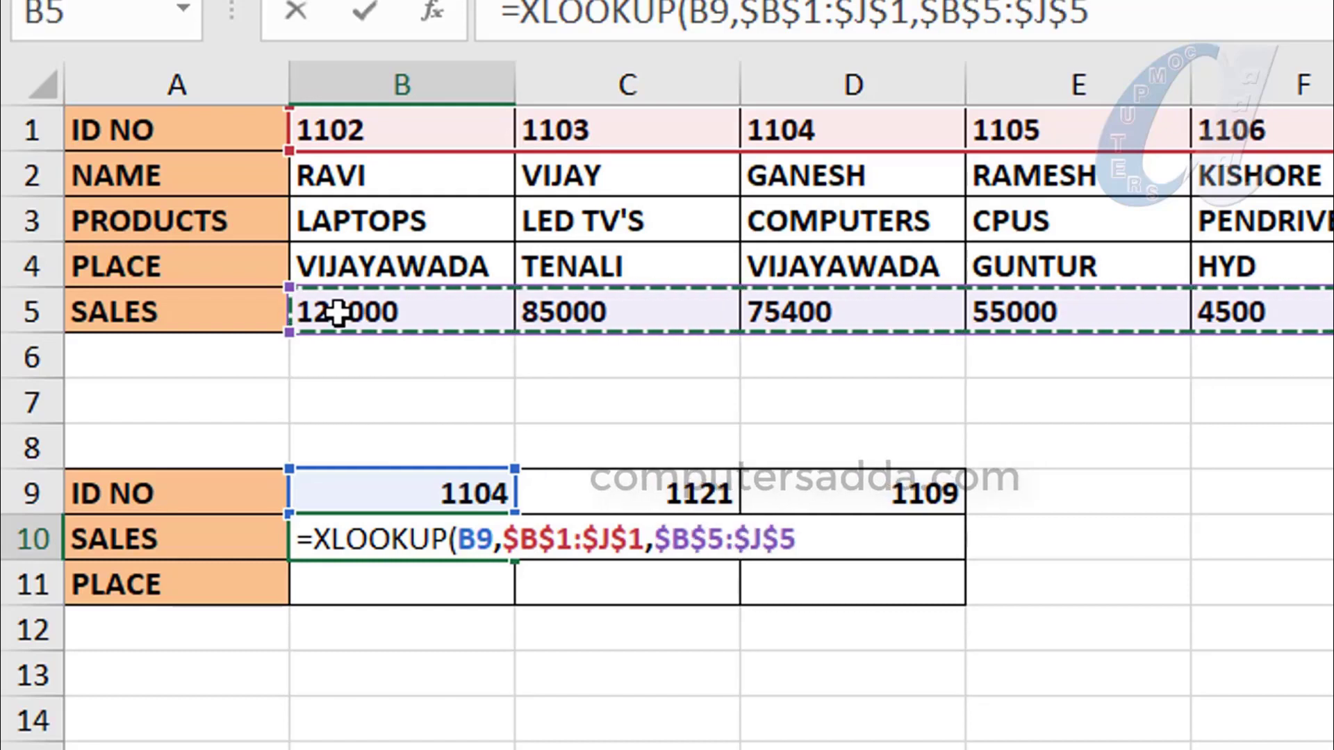
{"action": "type", "text": ")"}
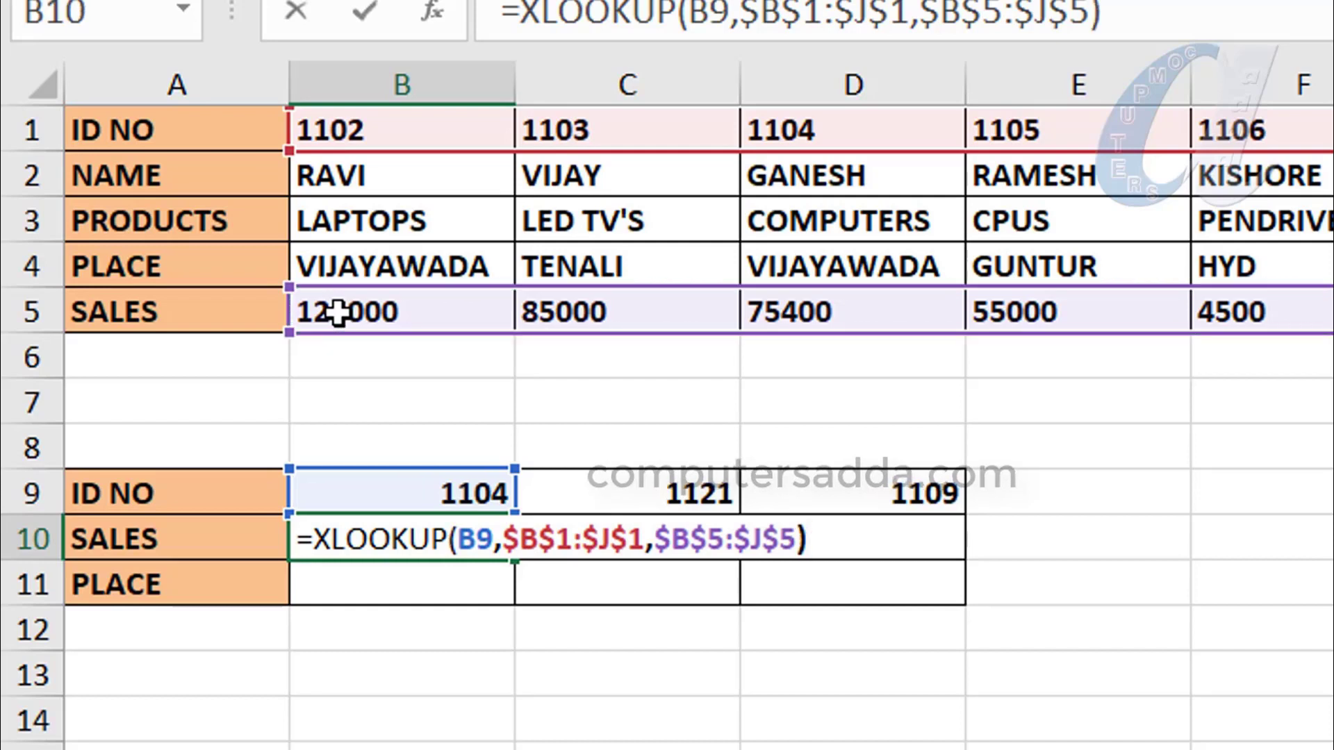
{"action": "key", "text": "Return"}
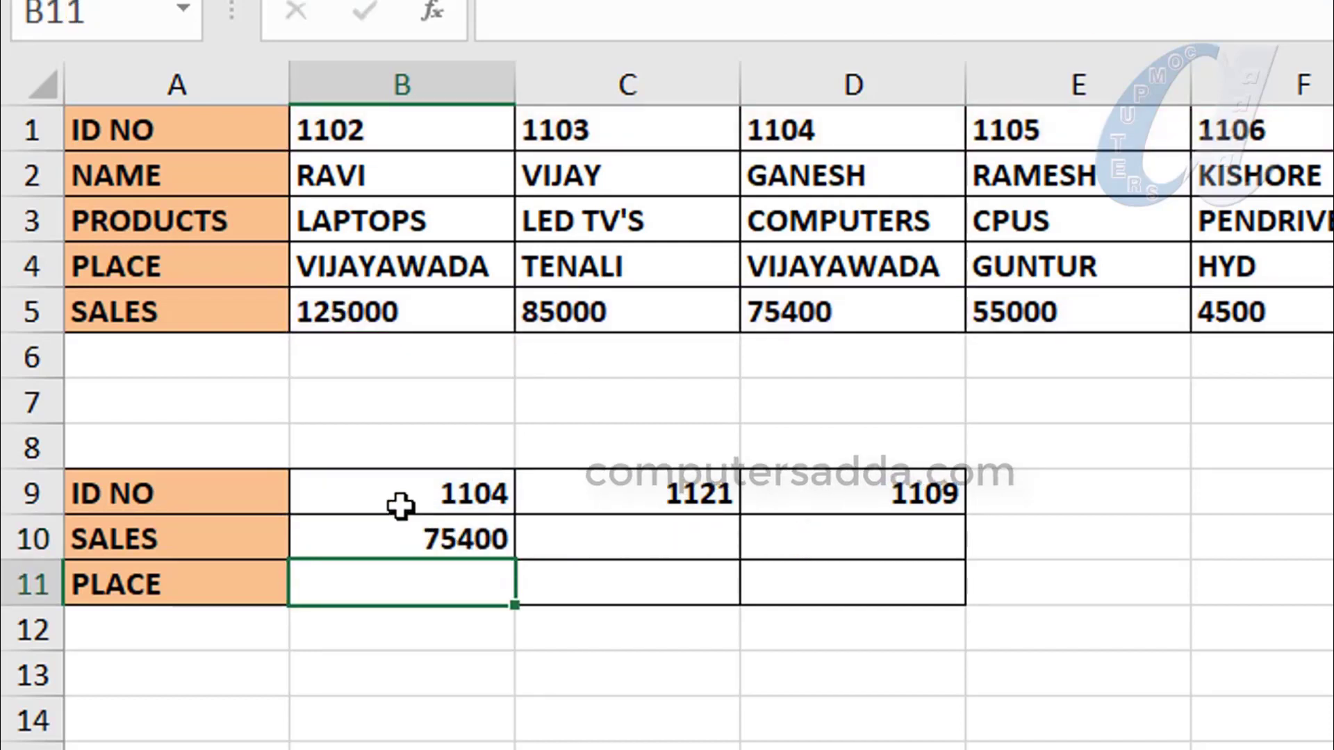
- Check ID 1104 matches 75400, then fill B10's sales lookup across to D10
{"action": "left_click", "coordinate": [845, 134]}
{"action": "left_click", "coordinate": [799, 326]}
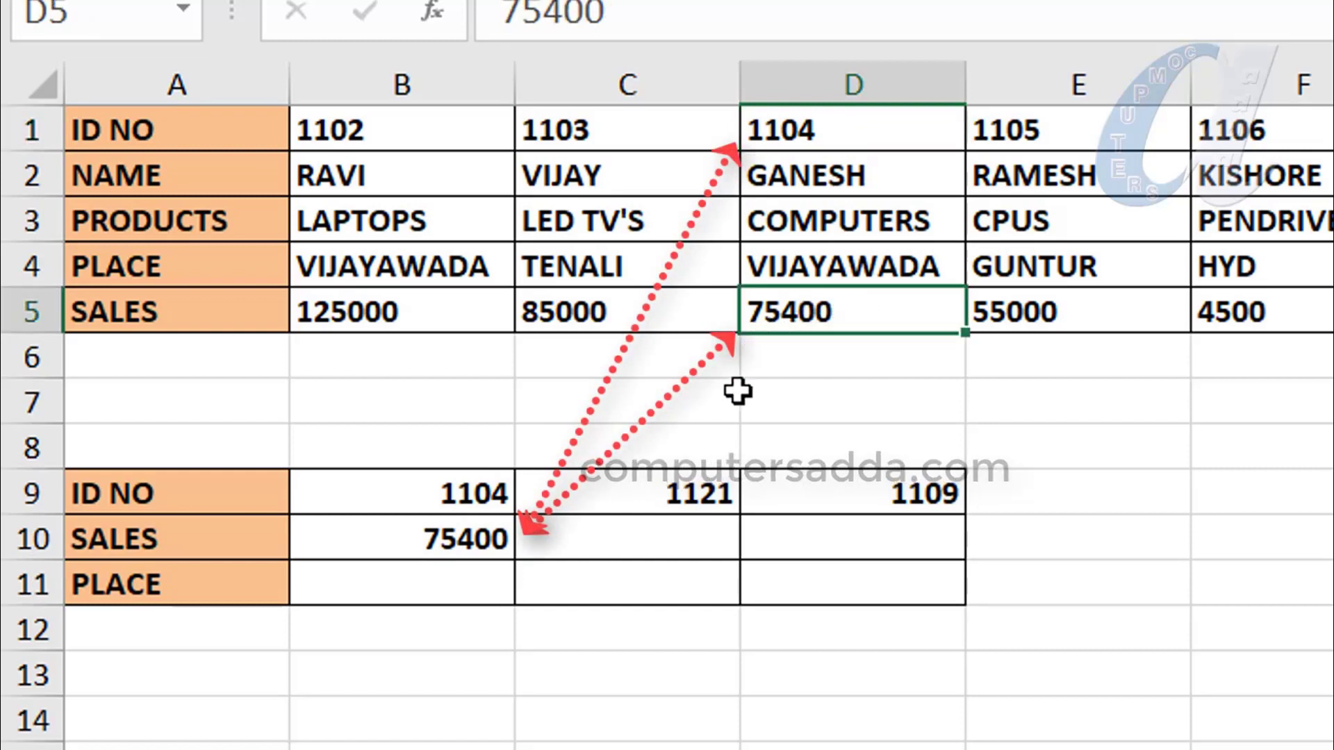
{"action": "left_click", "coordinate": [416, 556]}
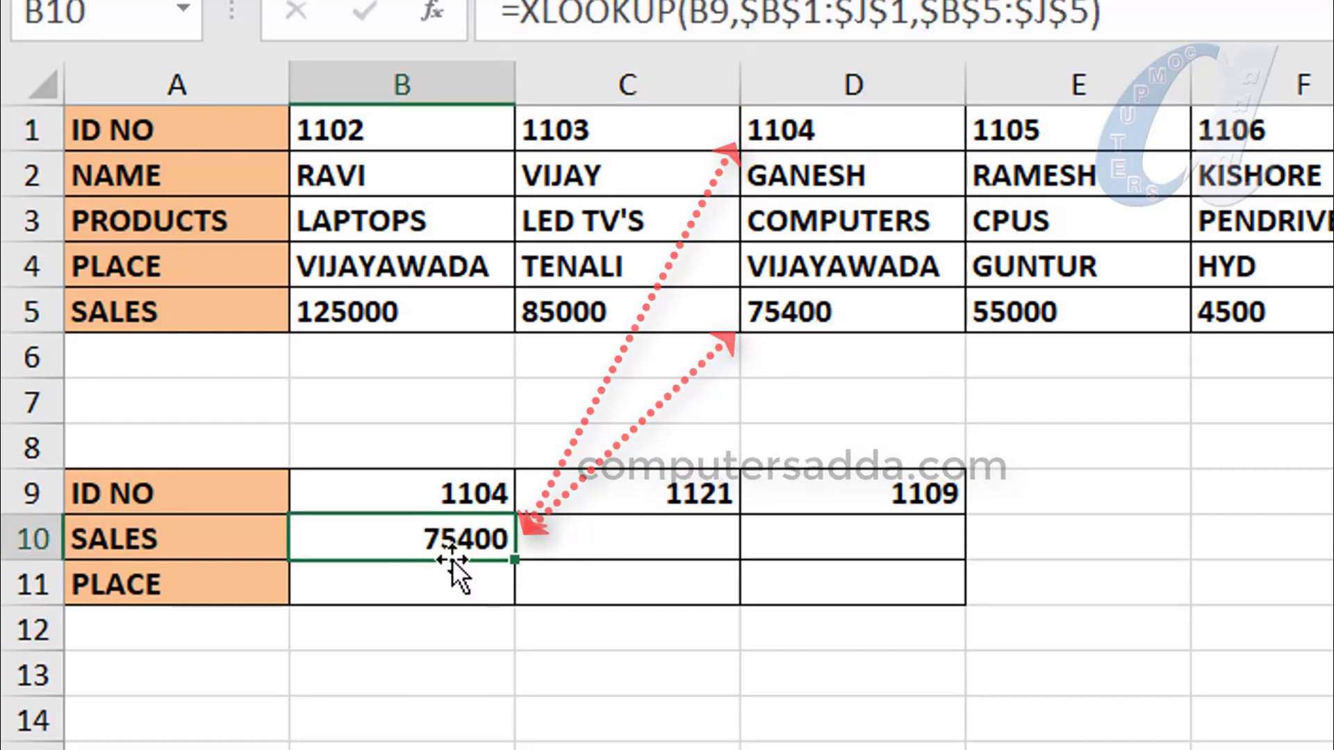
{"action": "left_click_drag", "start_coordinate": [514, 559], "coordinate": [962, 549]}
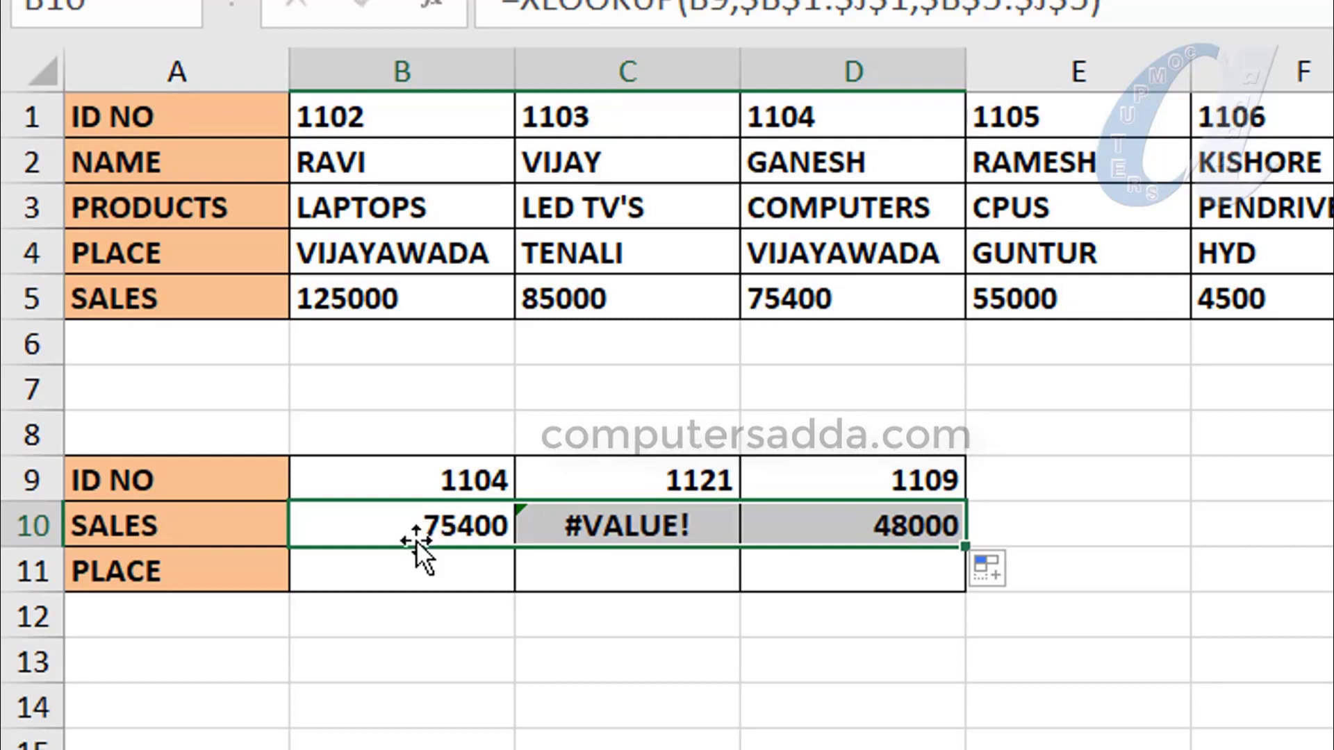
{"action": "left_click_drag", "start_coordinate": [417, 524], "coordinate": [842, 523]}
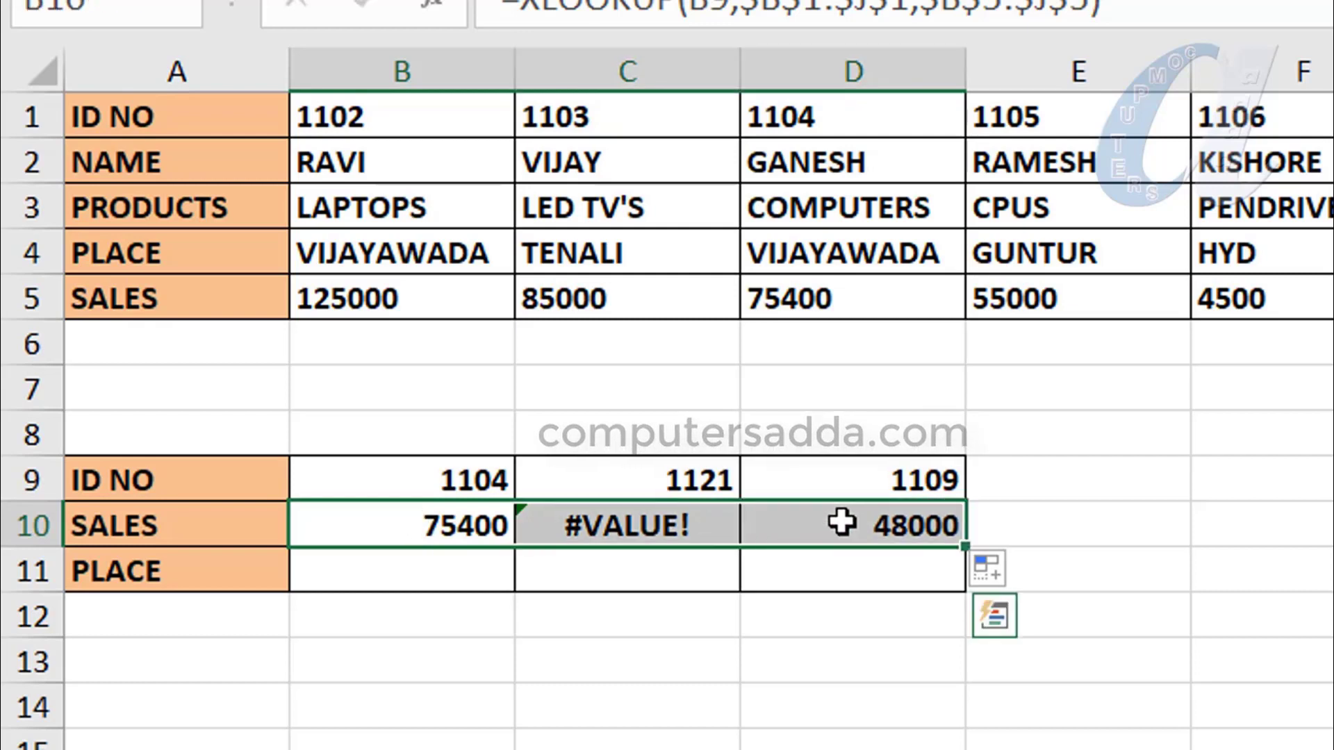
- Enter =XLOOKUP(B9,$B$1:$J$1,B4:J4) in B11, returning VIJAYAWADA for ID 1104
{"action": "left_click", "coordinate": [400, 568]}
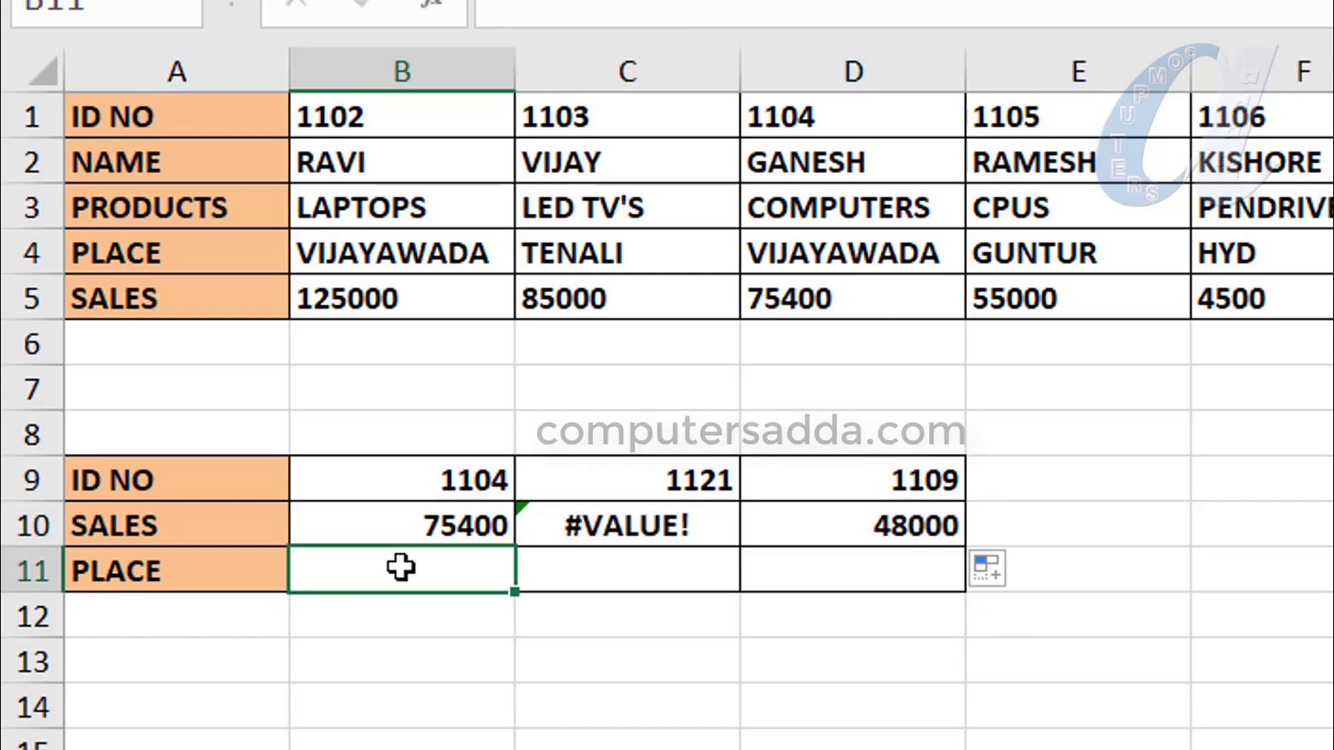
{"action": "type", "text": "="}
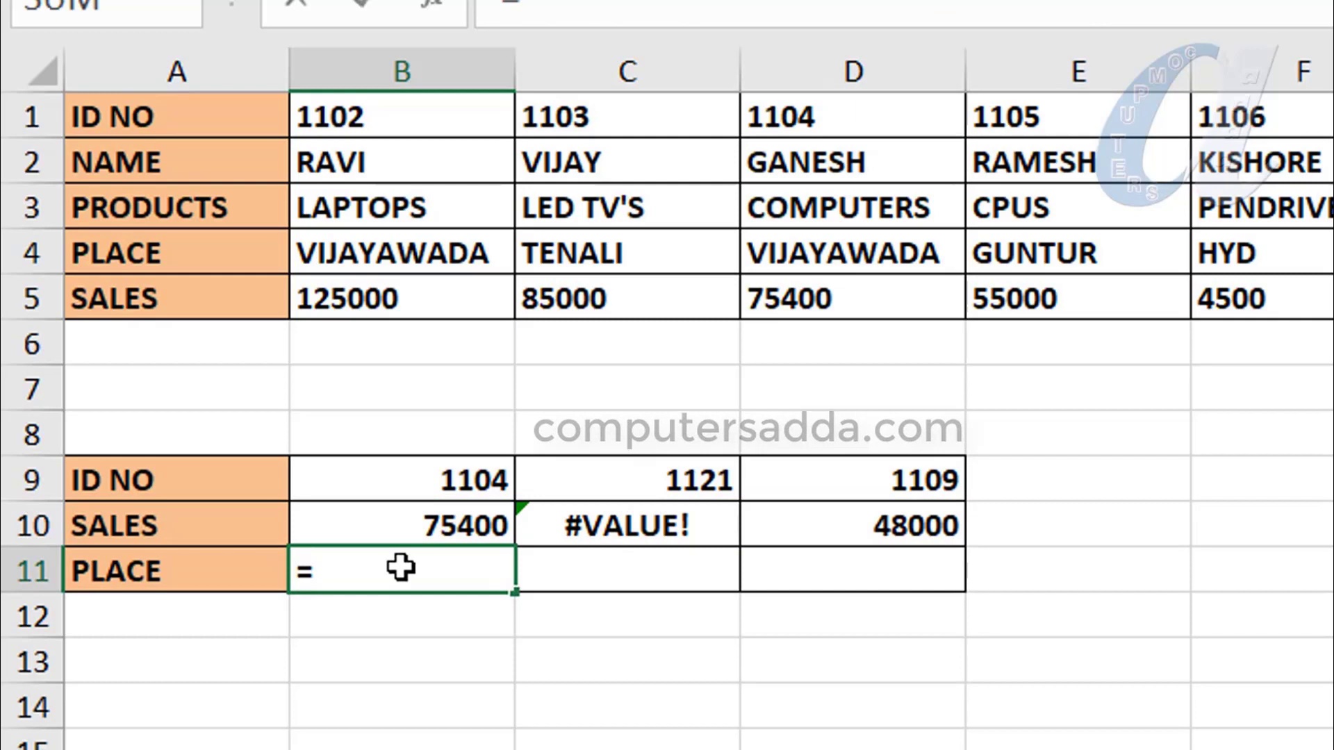
{"action": "type", "text": "xlo"}
{"action": "key", "text": "Tab"}
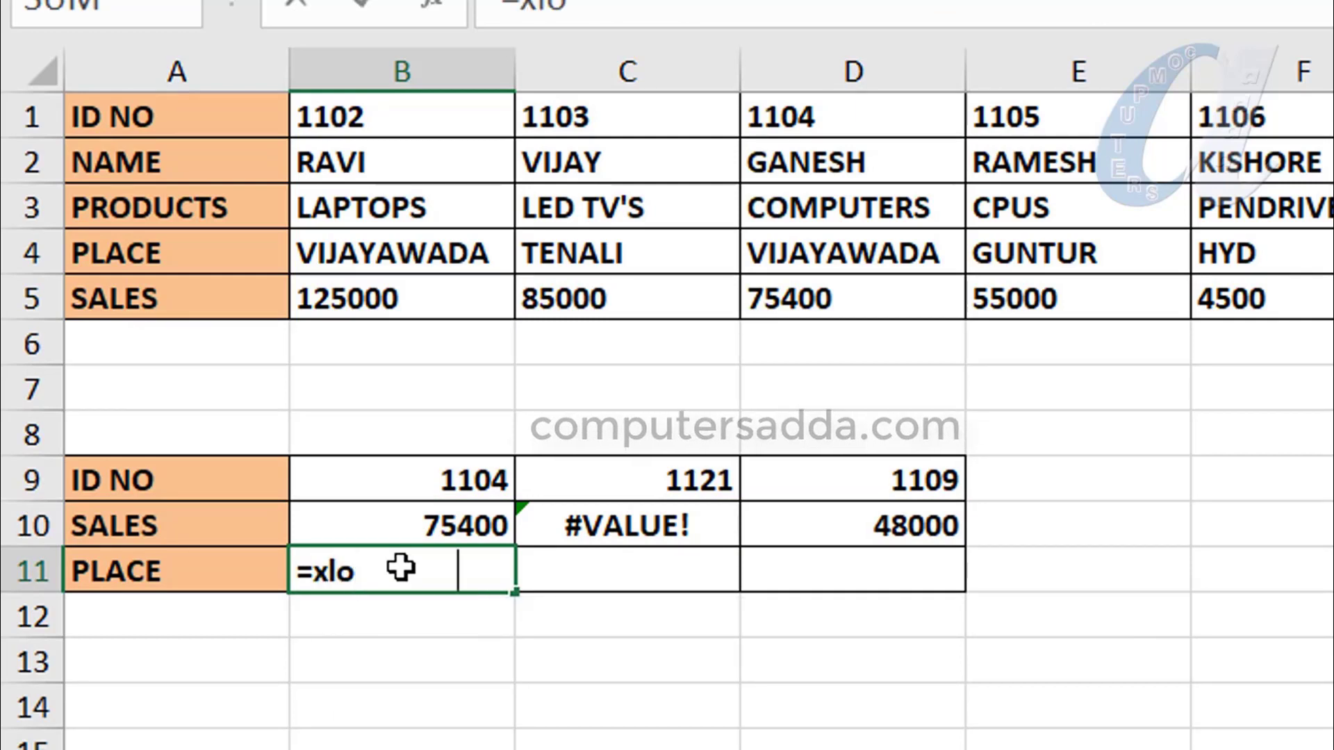
{"action": "left_click", "coordinate": [395, 481]}
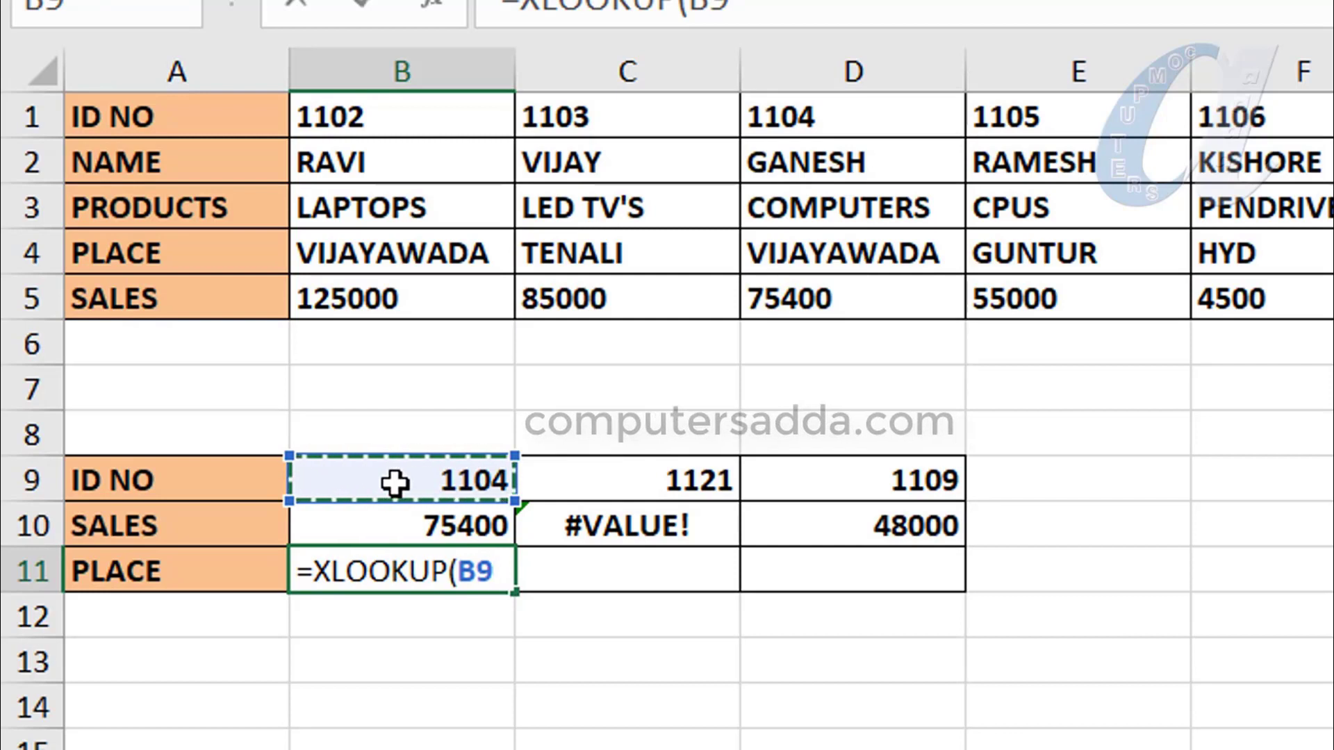
{"action": "type", "text": ","}
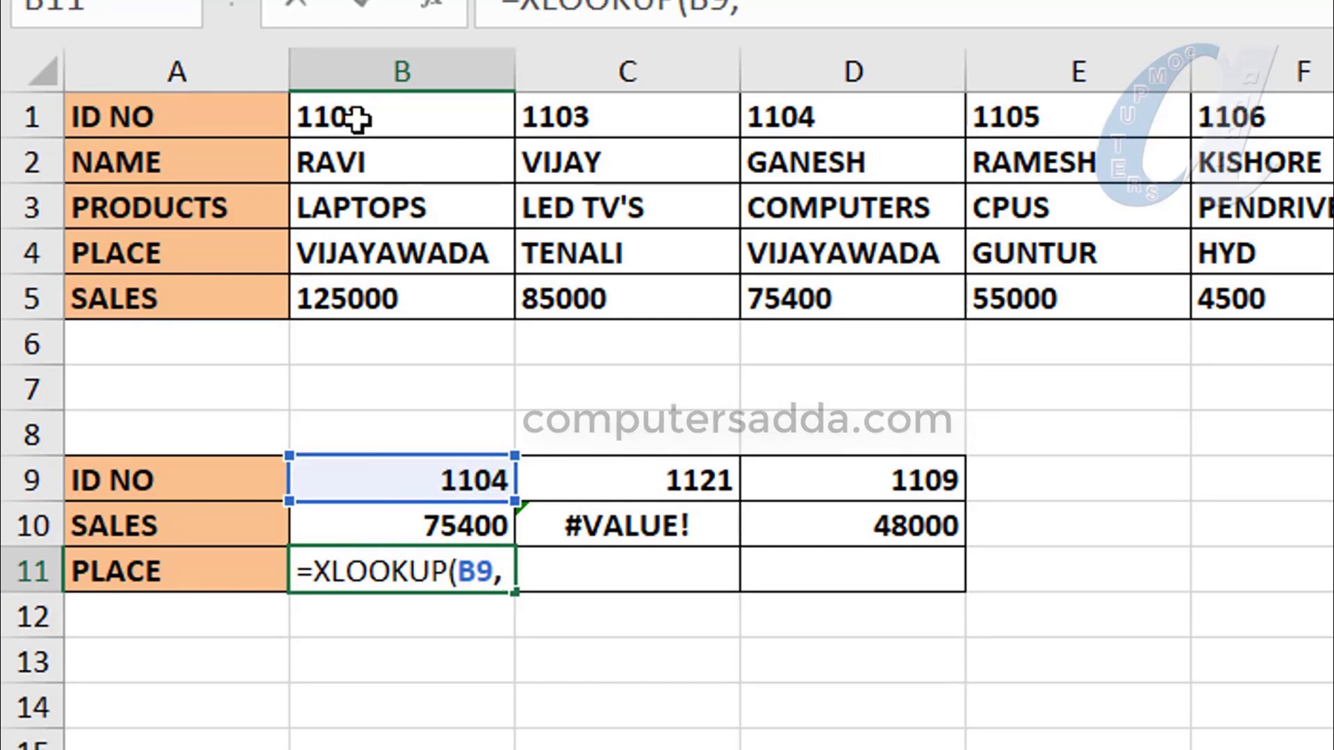
{"action": "left_click_drag", "start_coordinate": [358, 118], "coordinate": [1330, 116]}
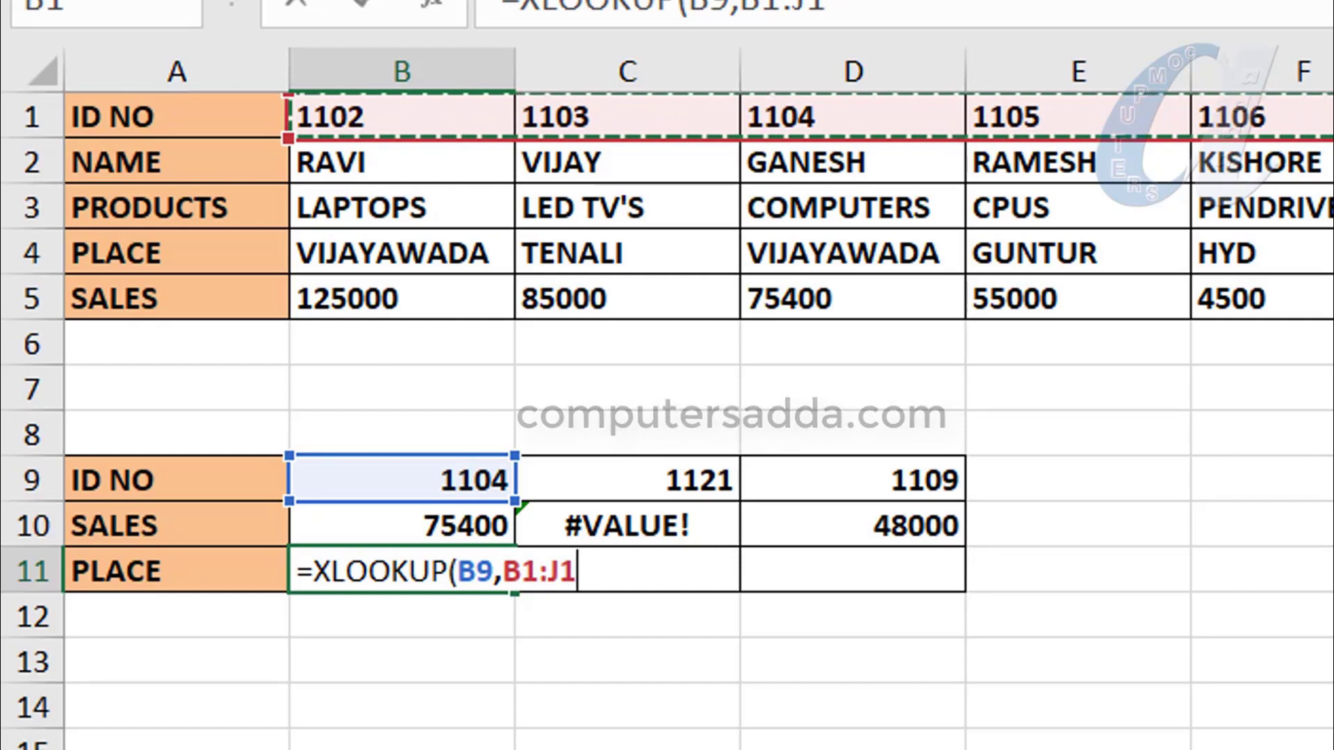
{"action": "key", "text": "F4"}
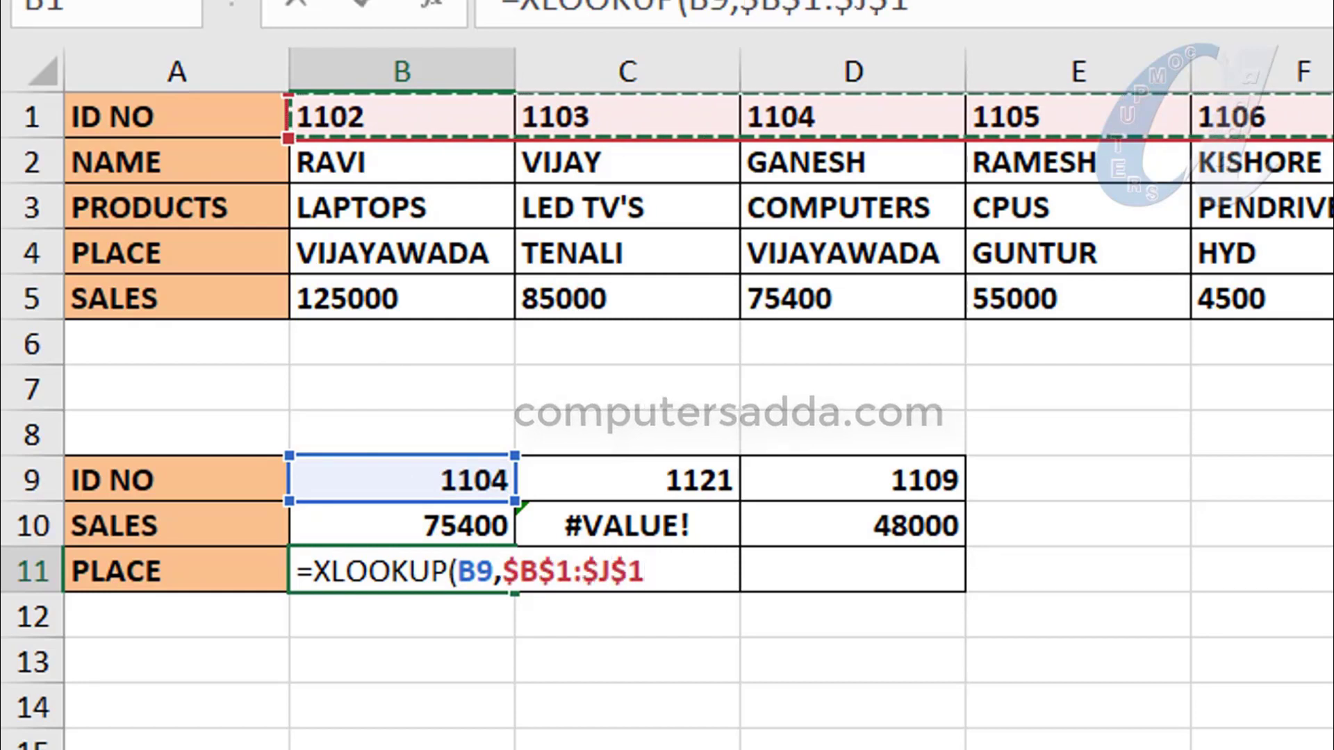
{"action": "type", "text": ","}
{"action": "left_click_drag", "start_coordinate": [462, 253], "coordinate": [1328, 253]}
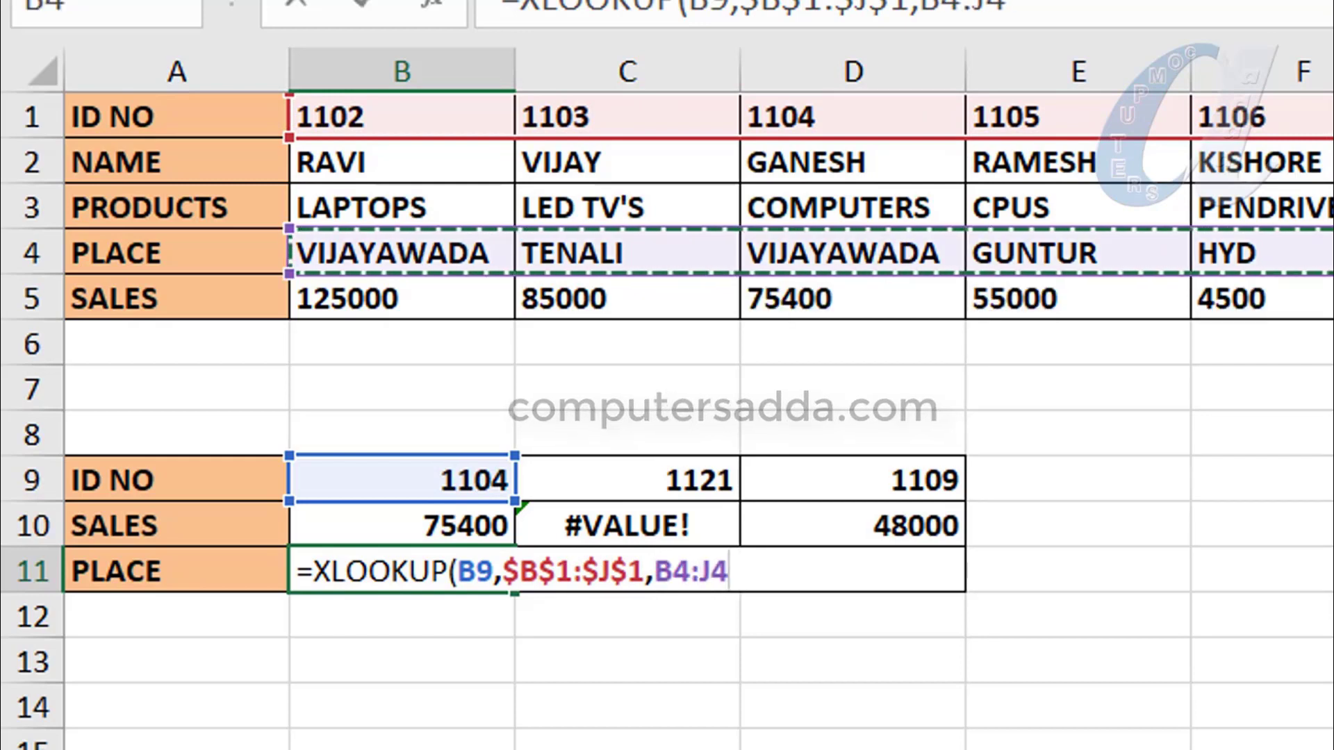
{"action": "type", "text": ")"}
{"action": "key", "text": "Return"}
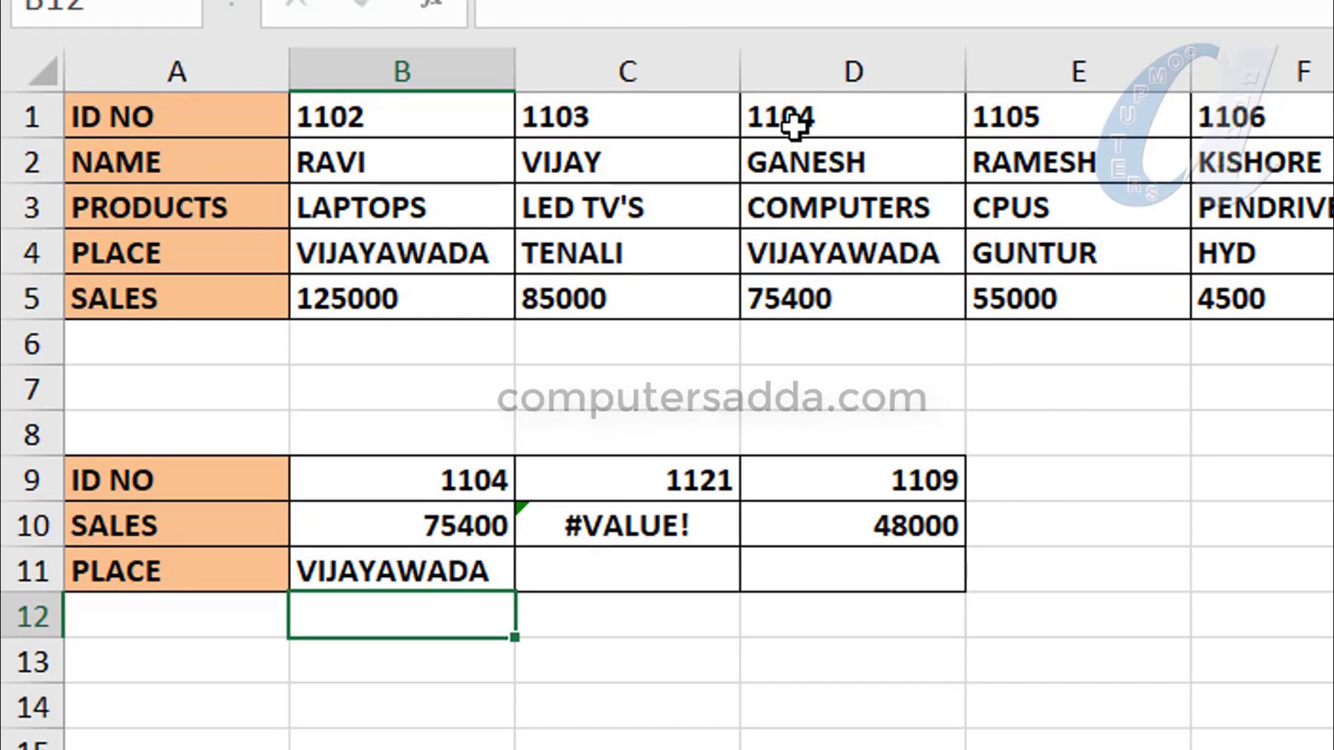
- Fill B11's Place lookup across to D11 and inspect the #VALUE! and 0 results
{"action": "left_click", "coordinate": [440, 553]}
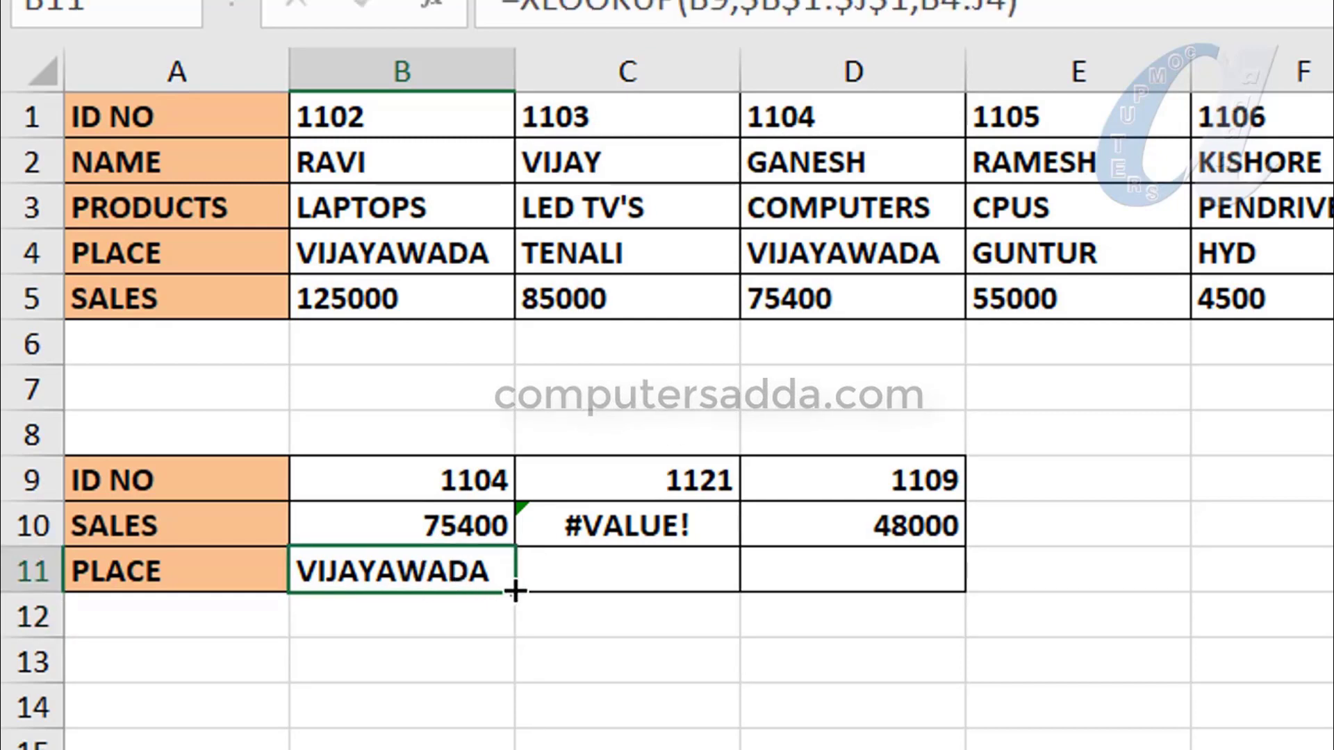
{"action": "left_click_drag", "start_coordinate": [515, 591], "coordinate": [903, 623]}
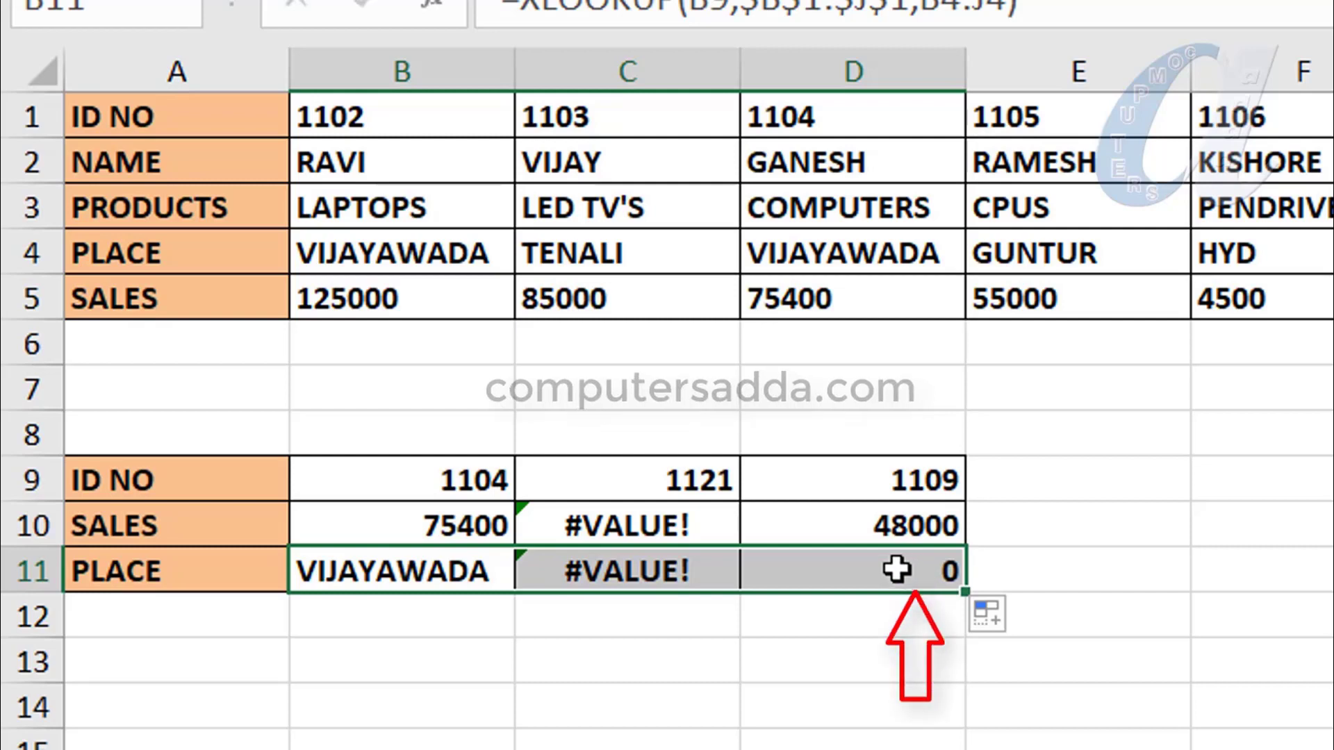
{"action": "left_click_drag", "start_coordinate": [591, 525], "coordinate": [601, 574]}
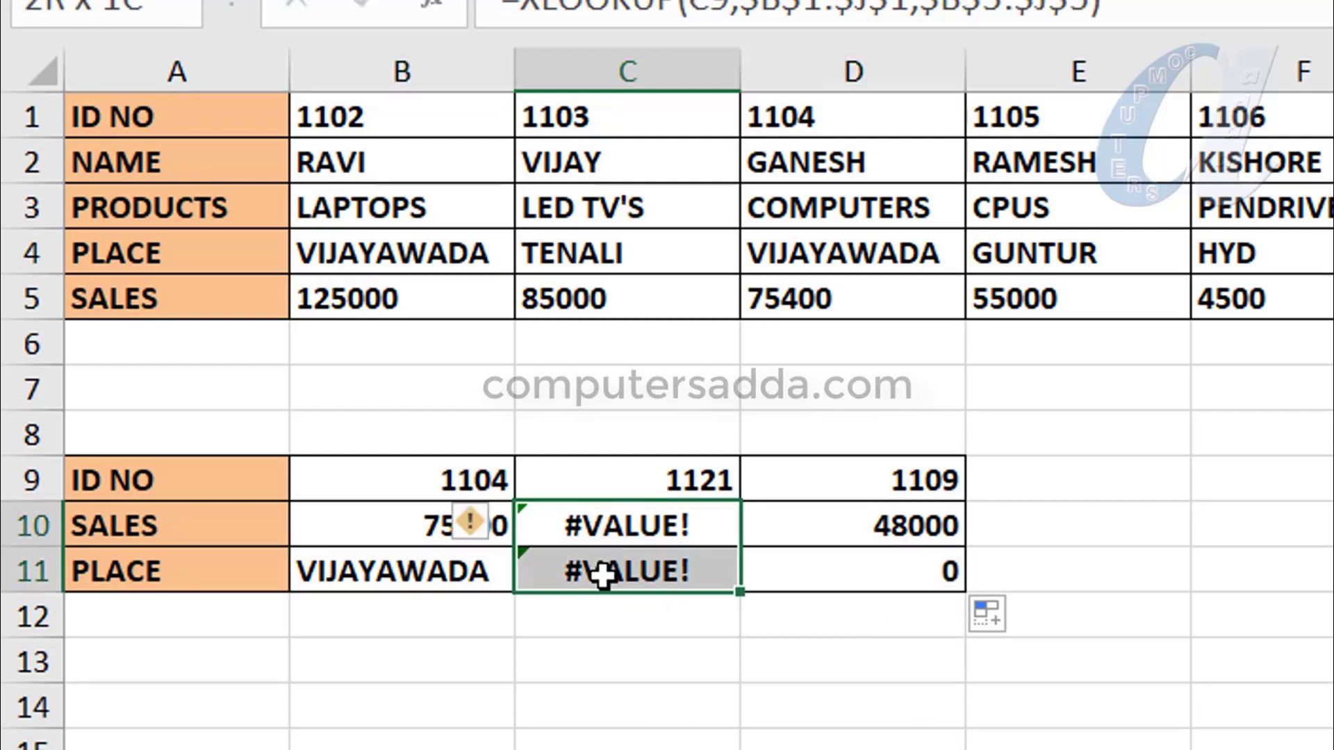
{"action": "left_click", "coordinate": [896, 574]}
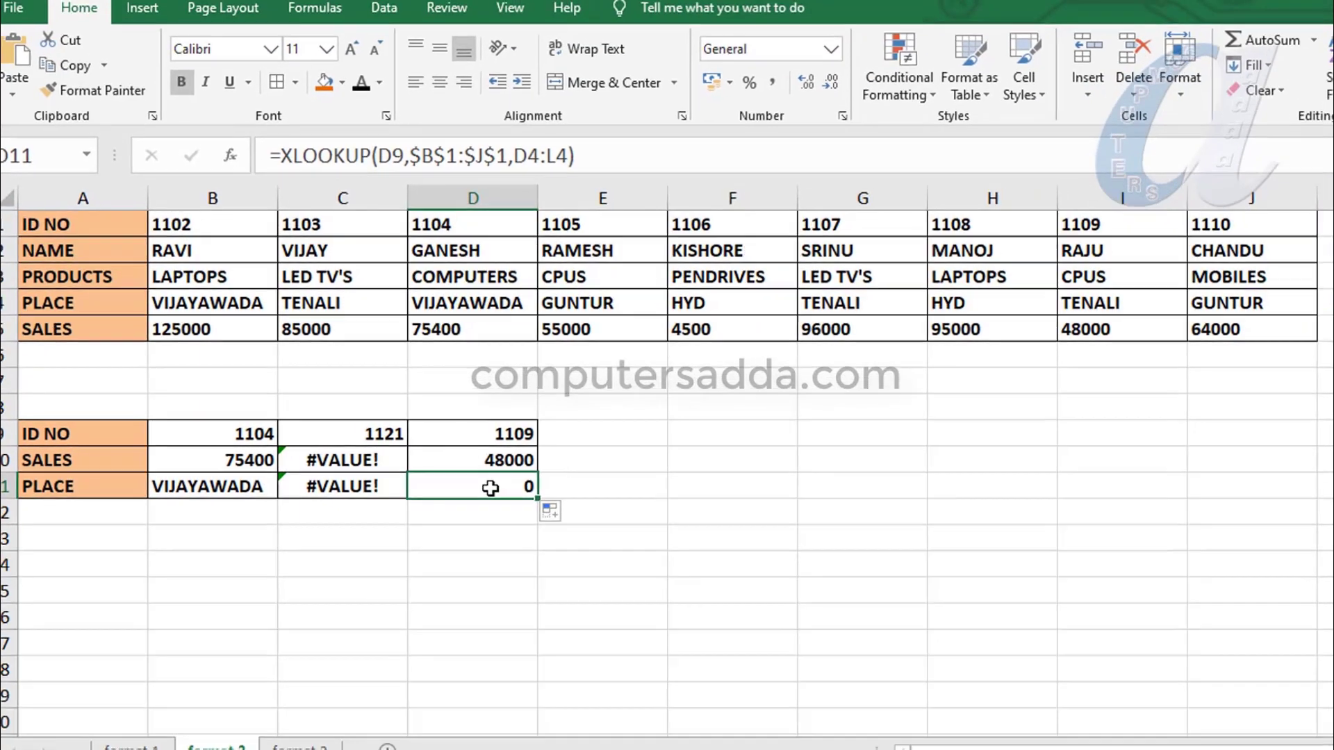
- Inspect D11's shifted D4:L4 range, then delete the faulty results in C11:D11
{"action": "double_click", "coordinate": [526, 485]}
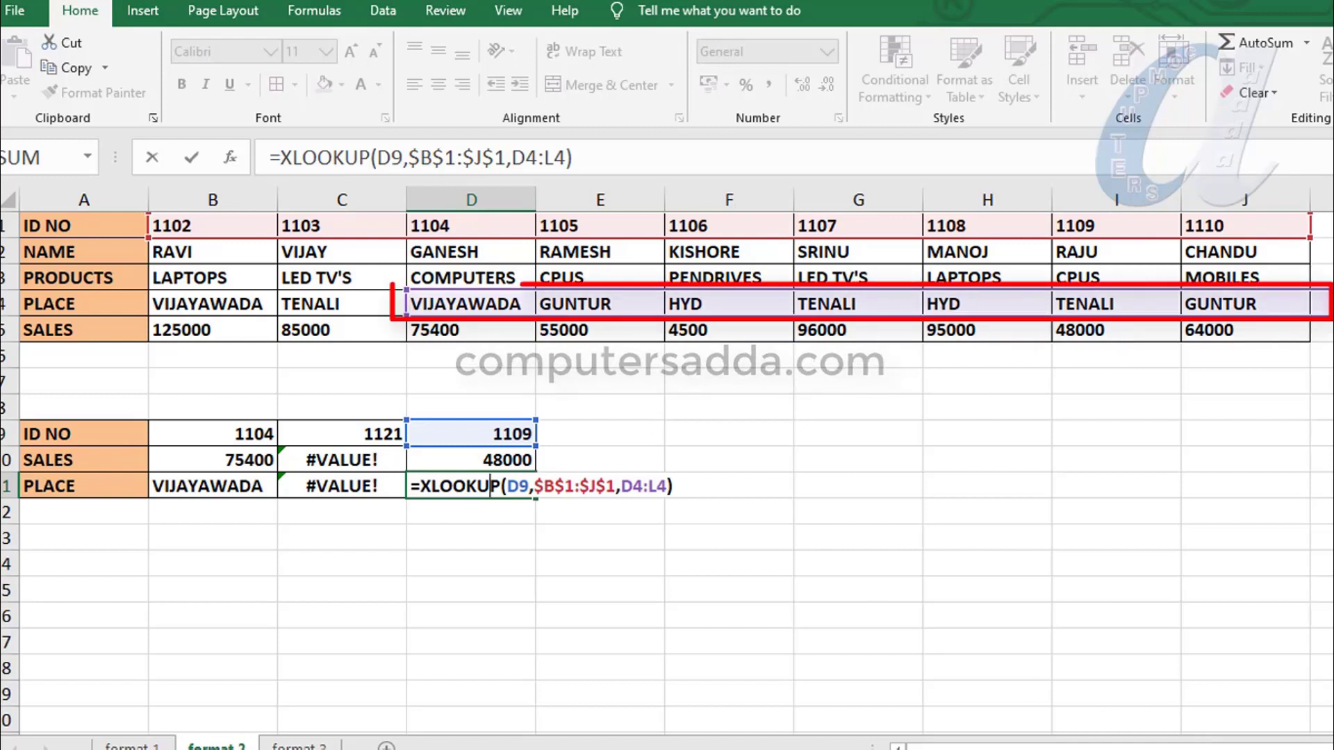
{"action": "scroll", "coordinate": [667, 459], "scroll_direction": "right", "scroll_amount": 1}
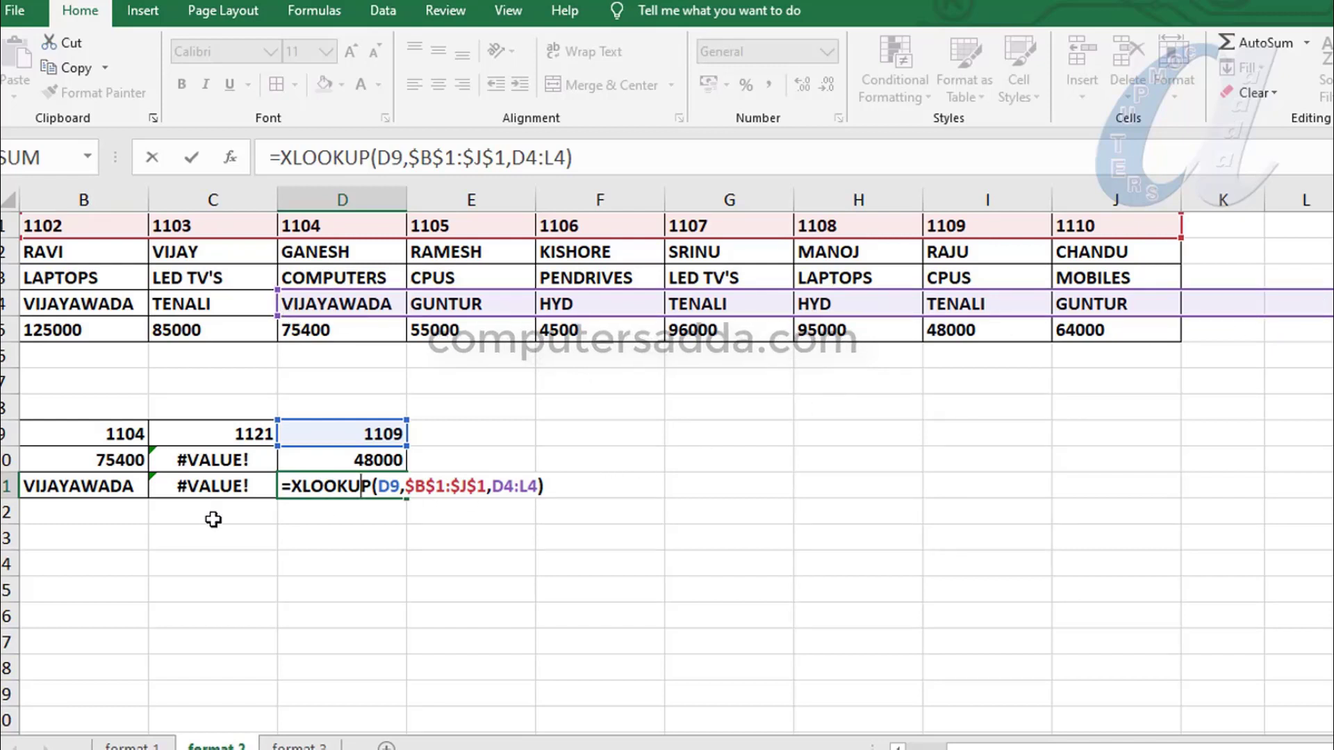
{"action": "key", "text": "Return"}
{"action": "left_click_drag", "start_coordinate": [208, 486], "coordinate": [343, 486]}
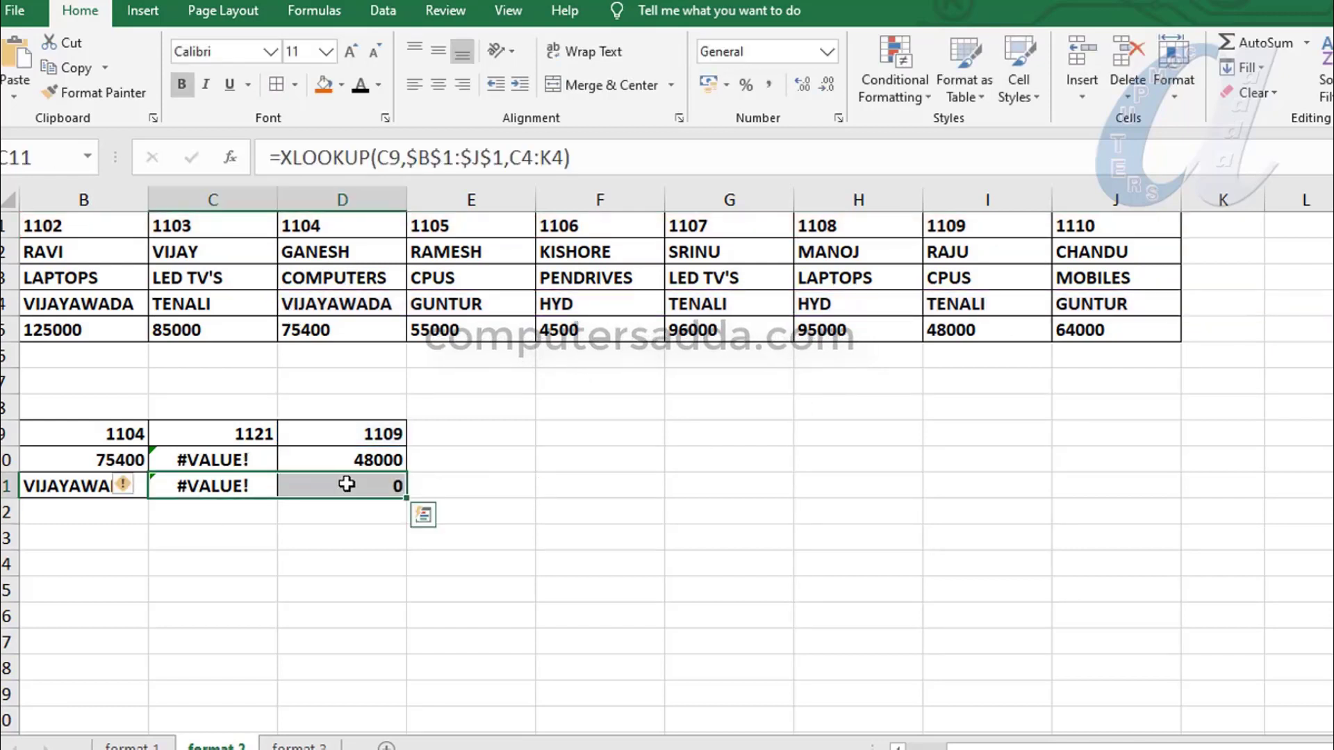
{"action": "key", "text": "Delete"}
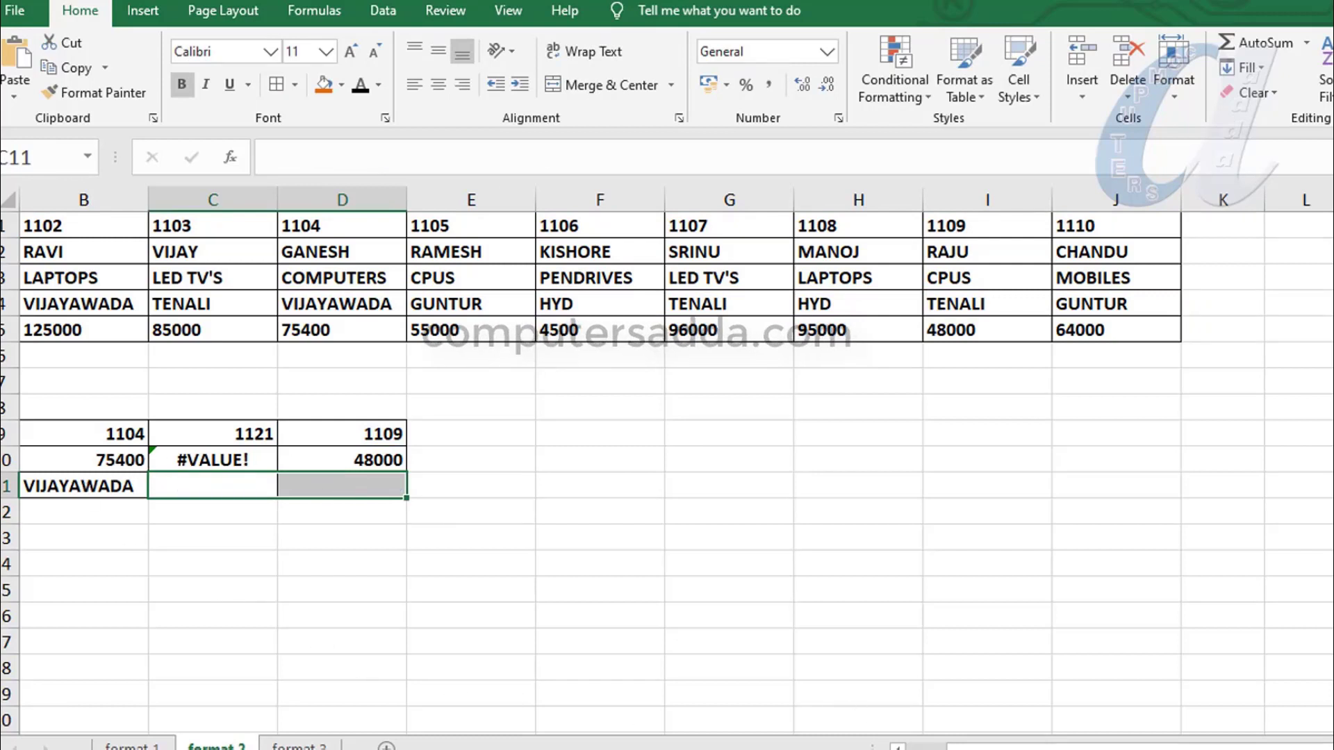
- Lock B11's Place range as $B$4:$J$4 and refill it to D11, showing TENALI
{"action": "left_click_drag", "start_coordinate": [1112, 746], "coordinate": [1072, 747]}
{"action": "double_click", "coordinate": [219, 487]}
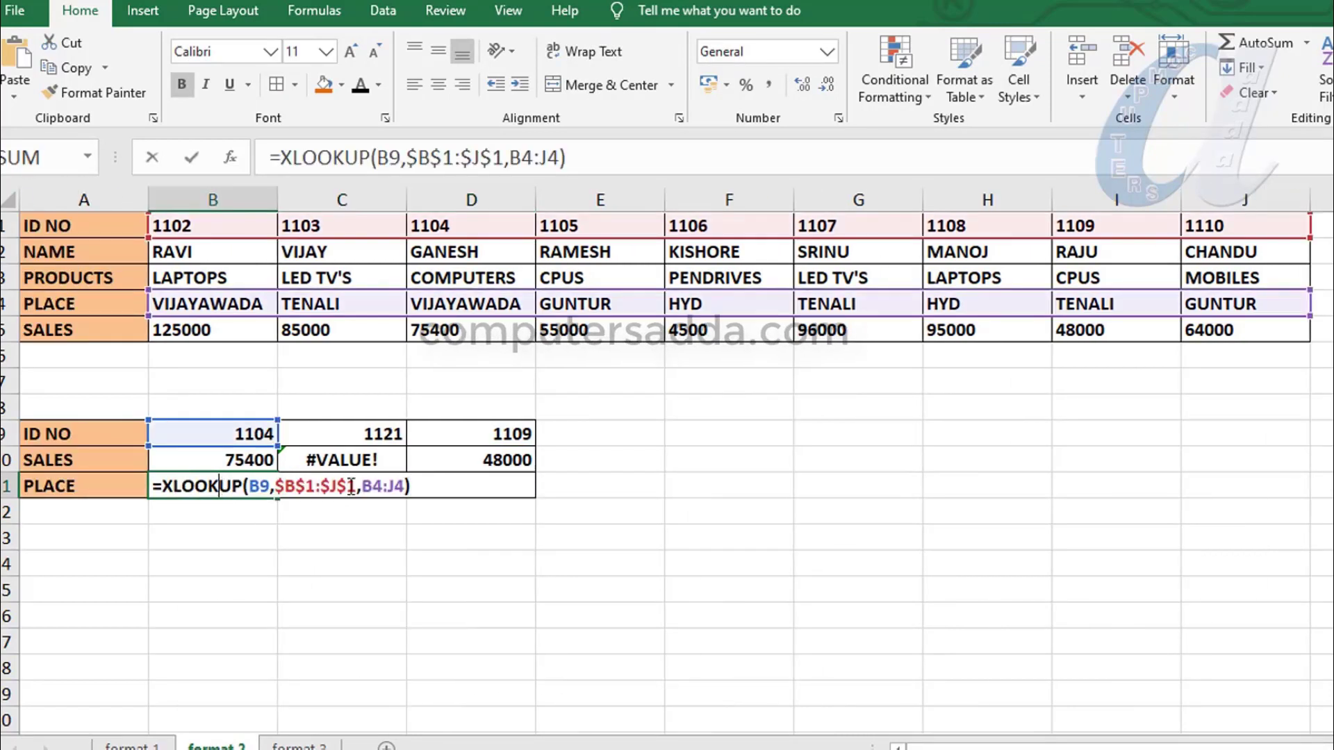
{"action": "left_click_drag", "start_coordinate": [362, 486], "coordinate": [383, 487]}
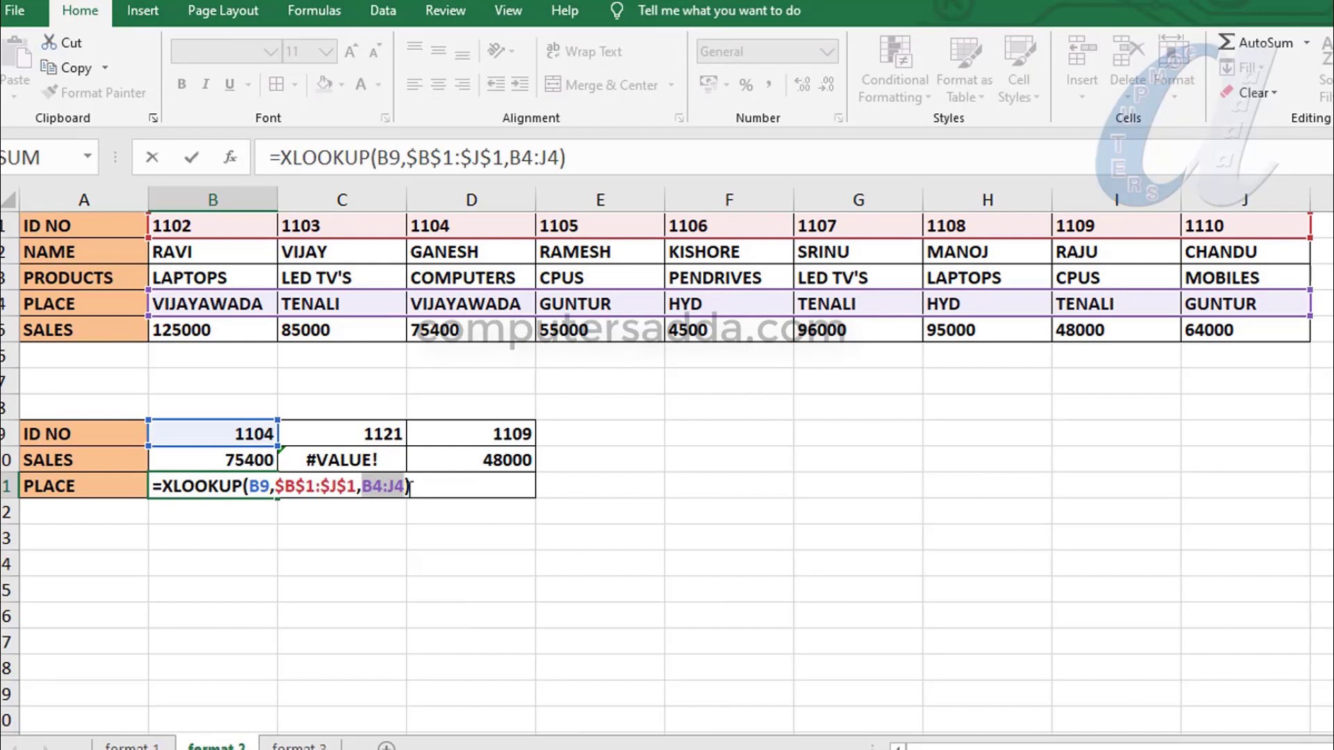
{"action": "key", "text": "F4"}
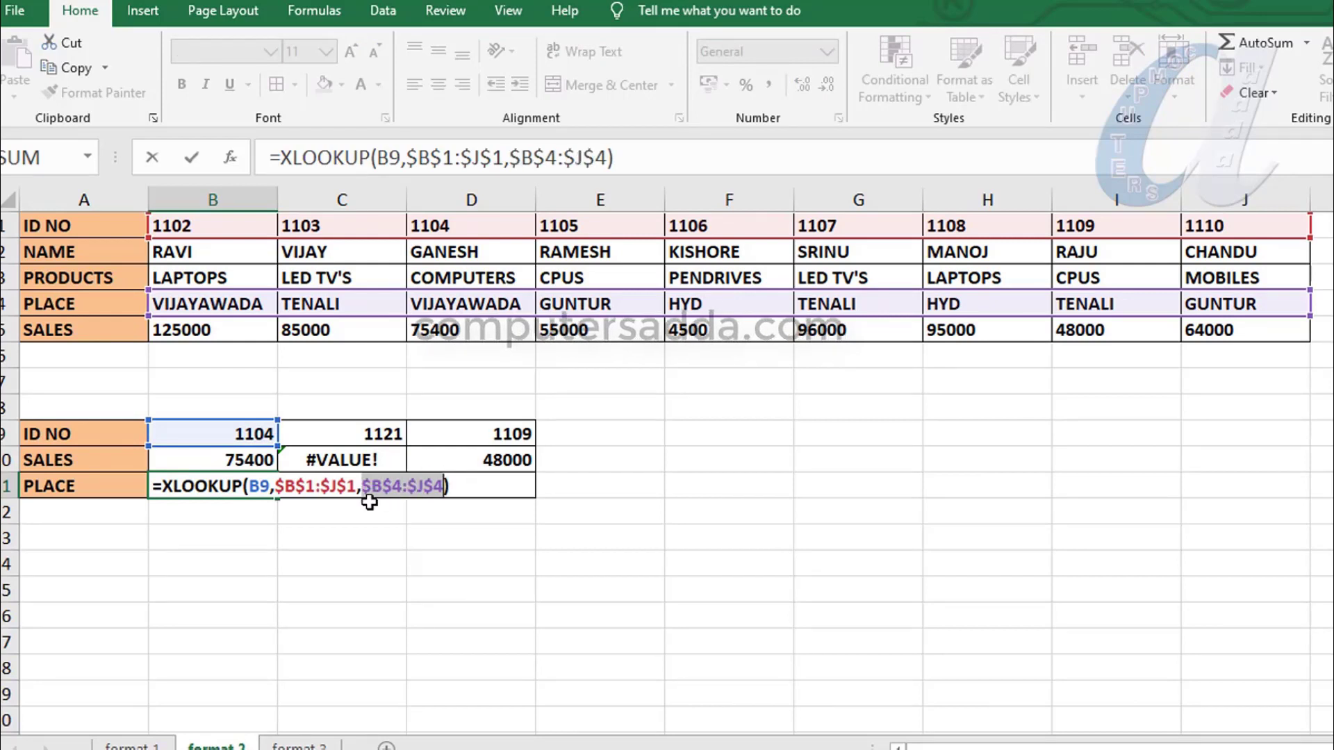
{"action": "key", "text": "ctrl+Return"}
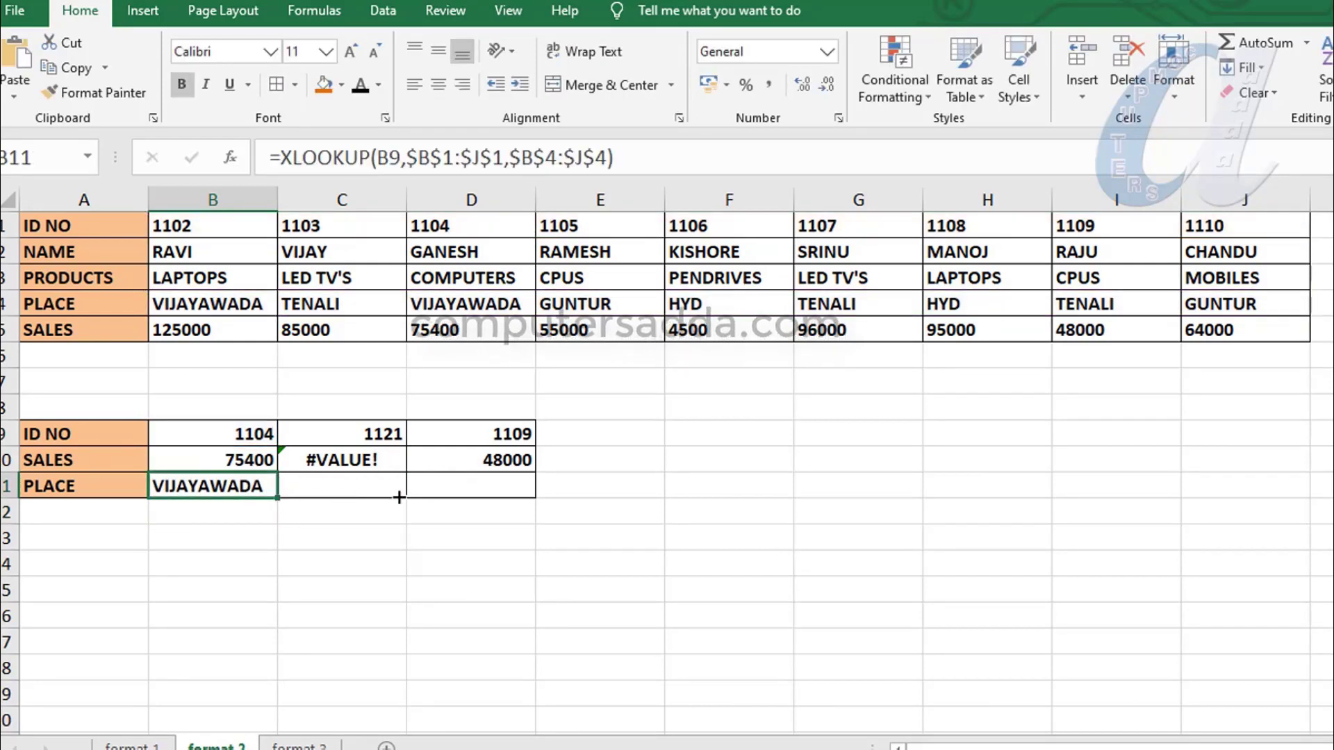
{"action": "left_click_drag", "start_coordinate": [398, 497], "coordinate": [556, 497]}
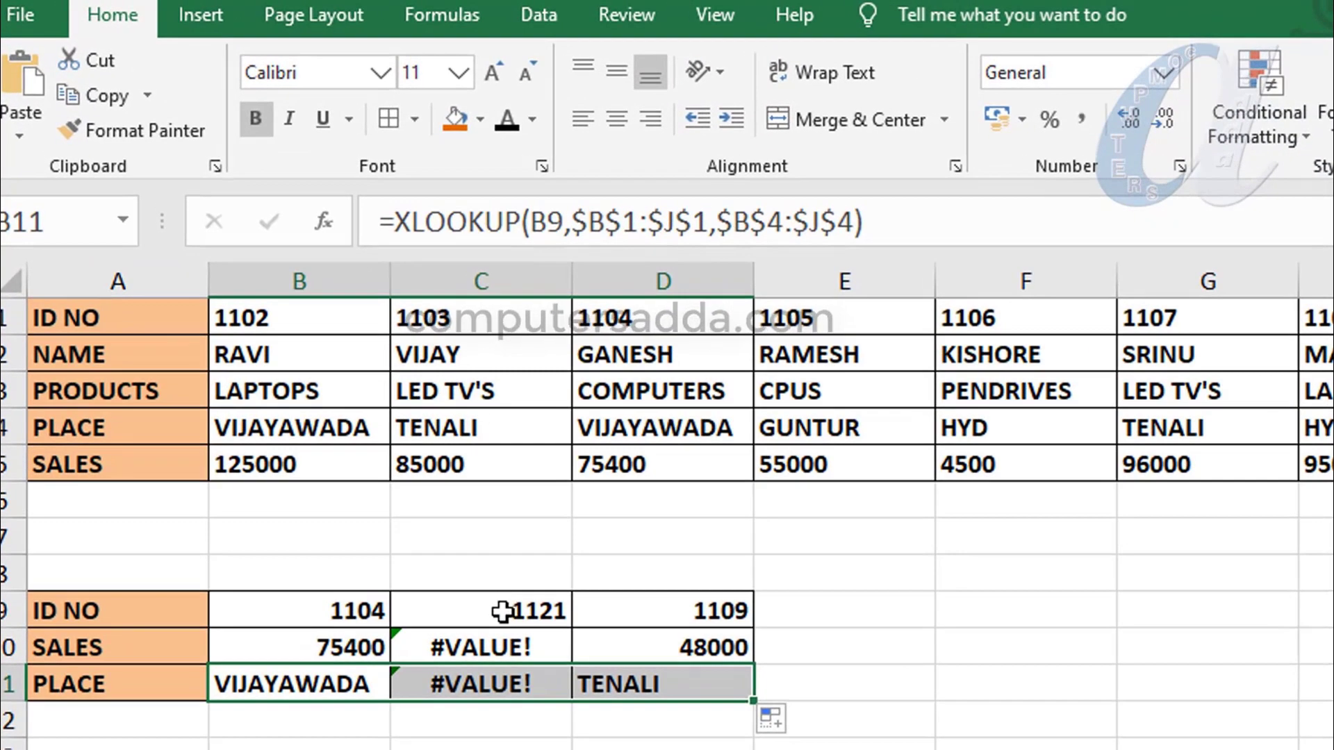
{"action": "left_click", "coordinate": [502, 612]}
- Enter ID 1106 in C9 so its lookups return 4500 and HYD
{"action": "type", "text": "1106"}
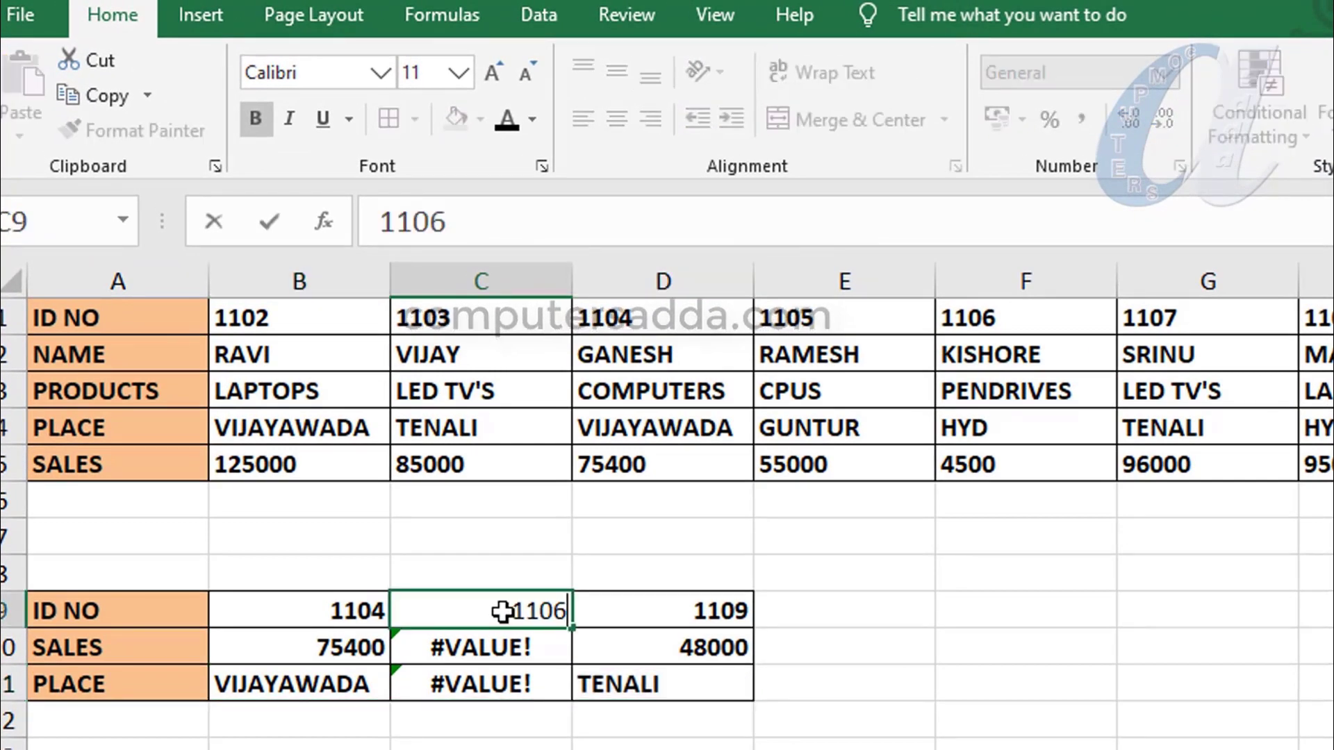
{"action": "key", "text": "Return"}
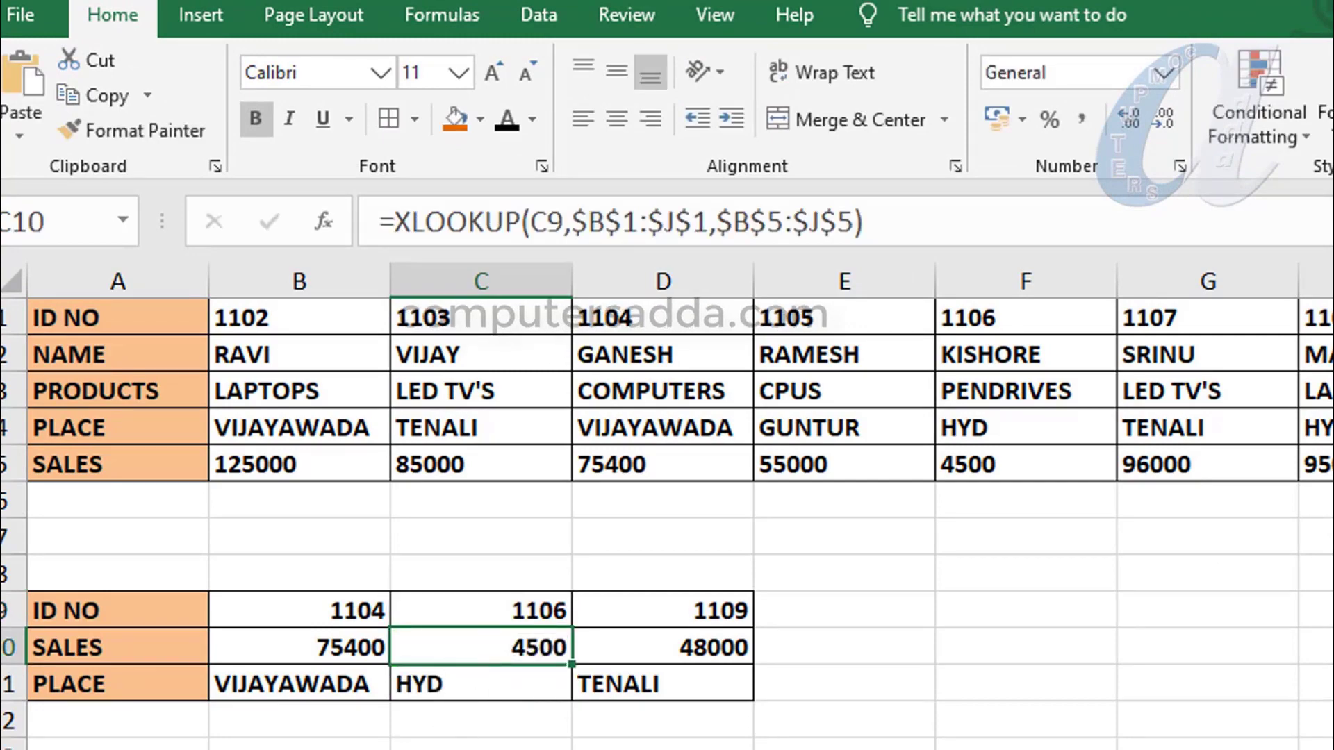